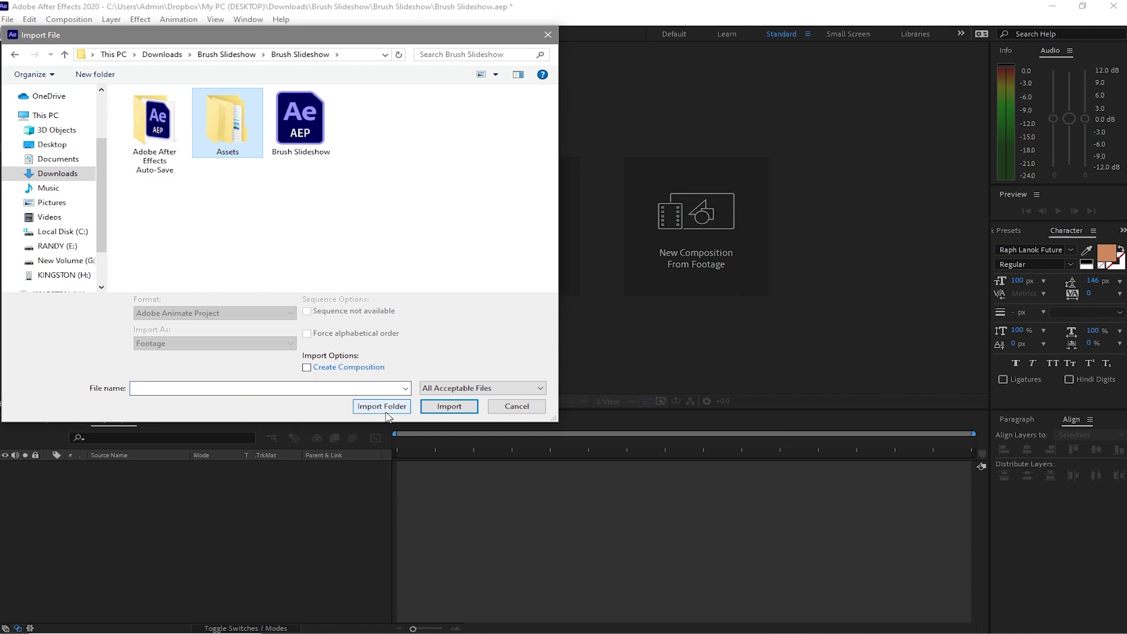
- Import the Assets folder and create a 1920 x 1080, 30 fps, 3-second composition named Title
{"action": "left_click", "coordinate": [385, 408]}
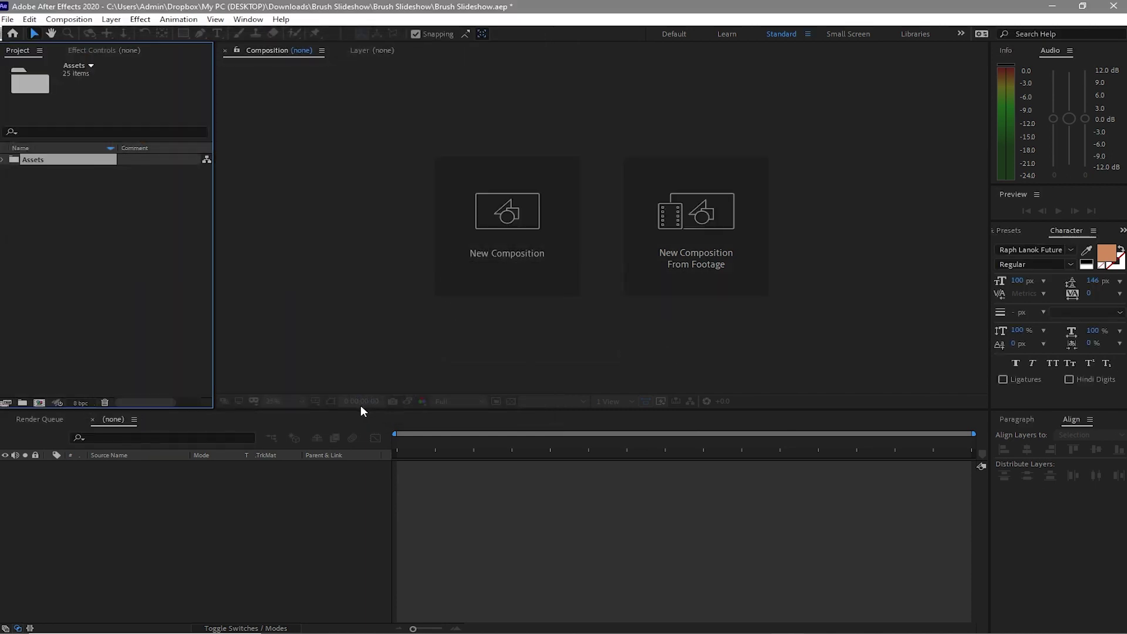
{"action": "left_click", "coordinate": [54, 19]}
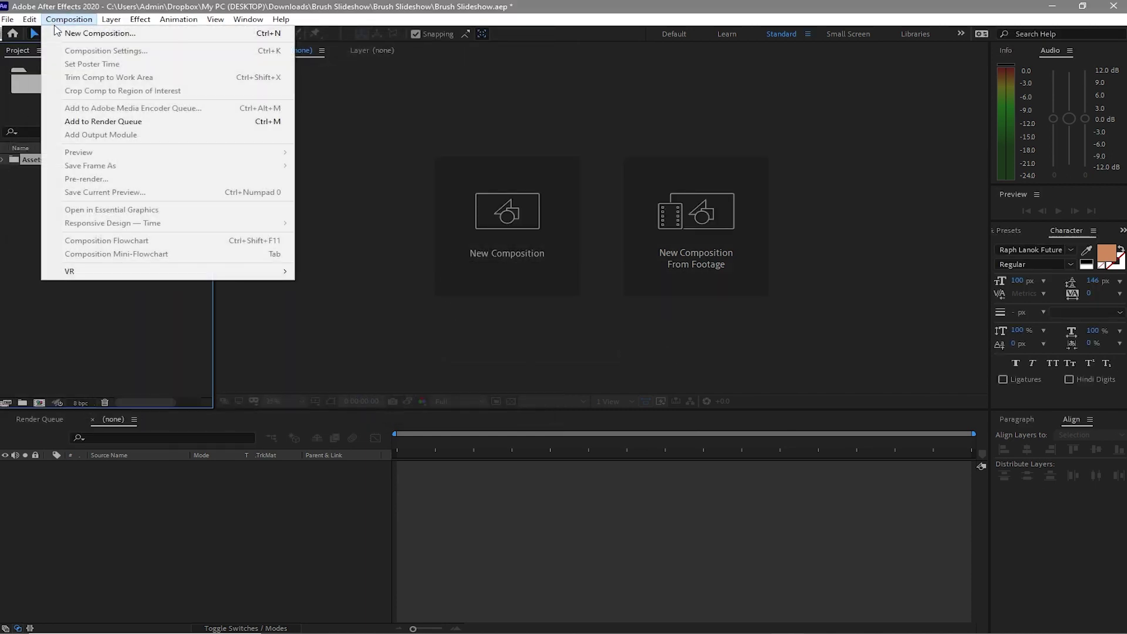
{"action": "left_click", "coordinate": [72, 33]}
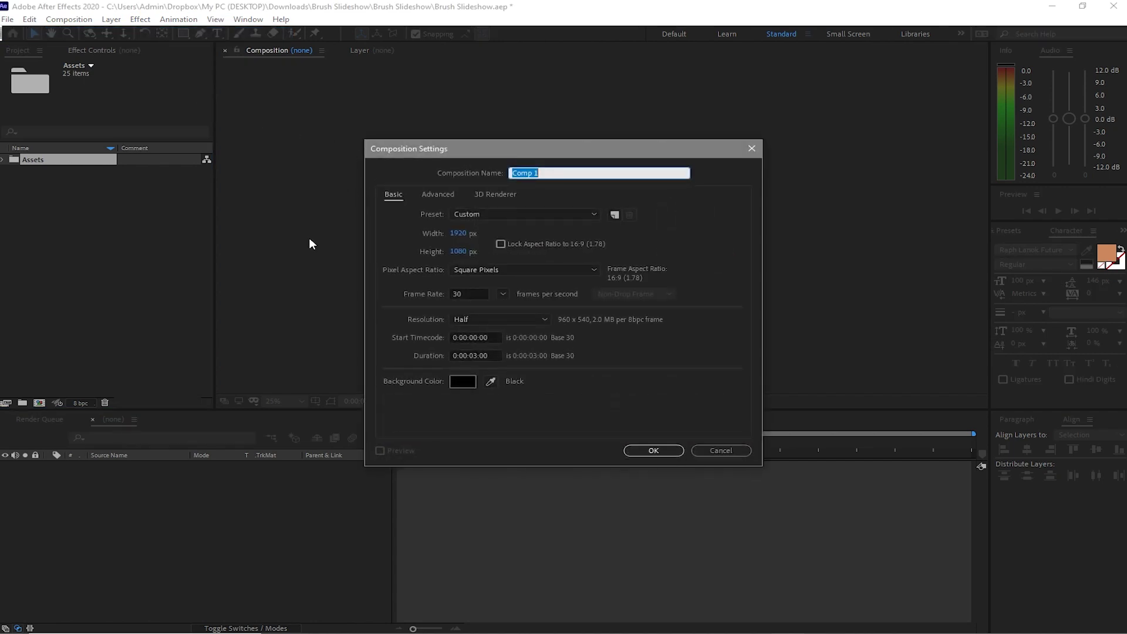
{"action": "type", "text": "Title"}
{"action": "left_click", "coordinate": [634, 452]}
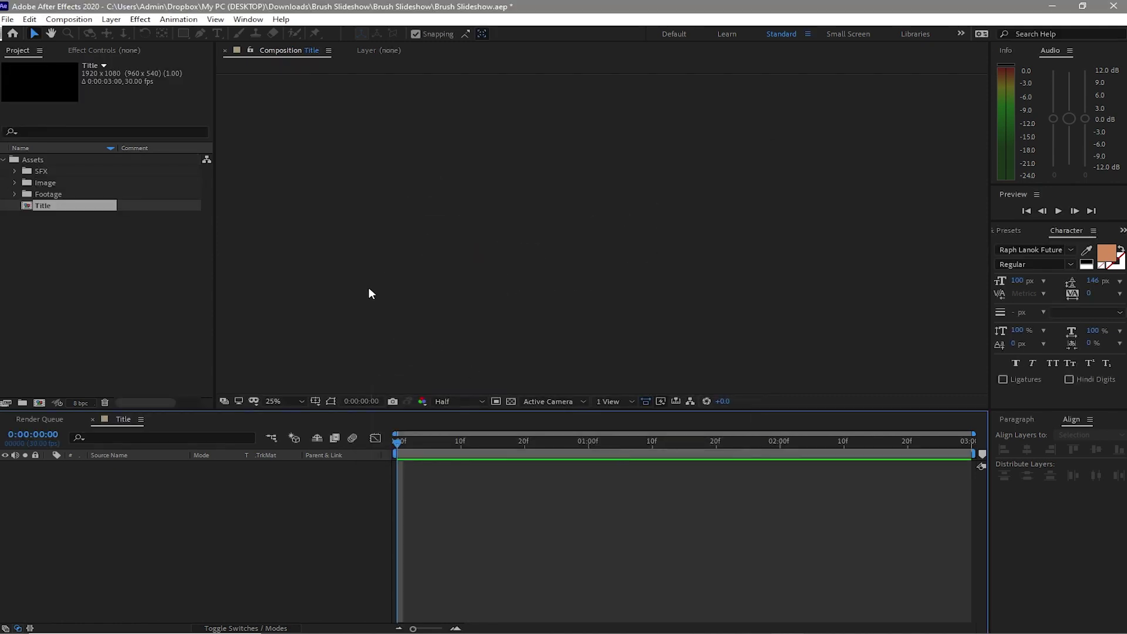
- Create a 1920 x 1080, 30 fps, 3-second composition named Texture
{"action": "left_click", "coordinate": [76, 20]}
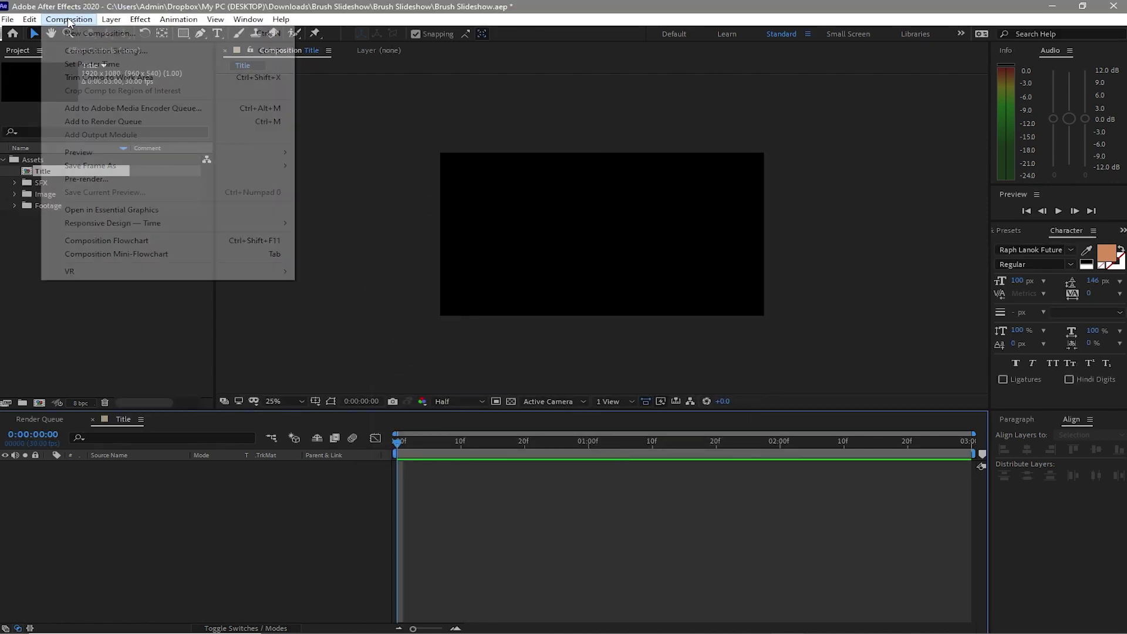
{"action": "left_click", "coordinate": [84, 35]}
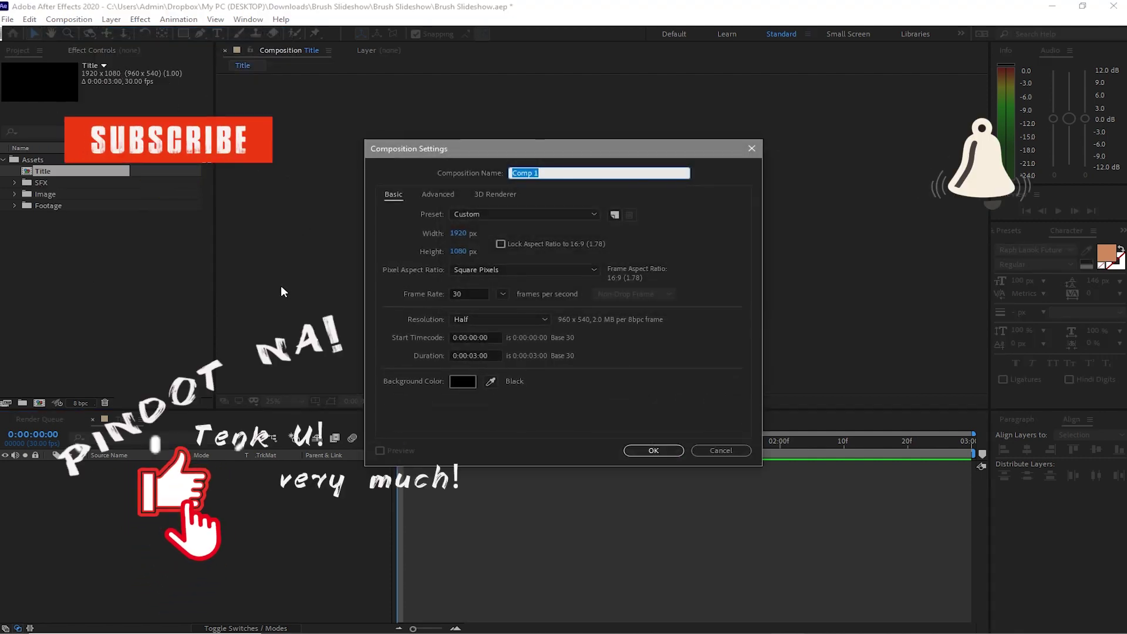
{"action": "type", "text": "Texture"}
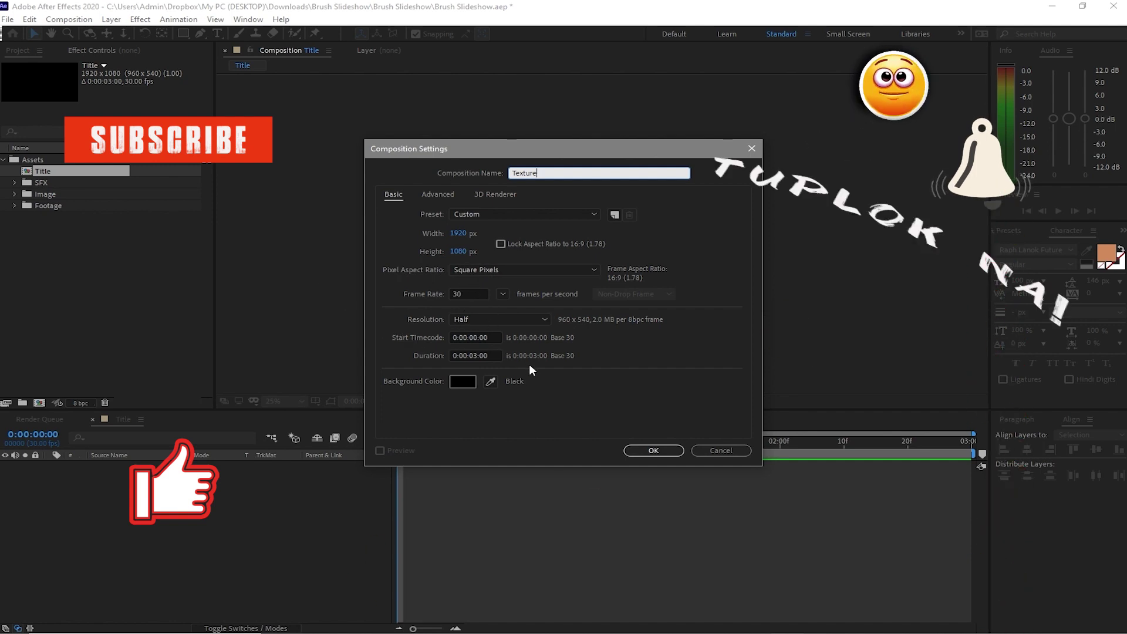
{"action": "left_click", "coordinate": [654, 451]}
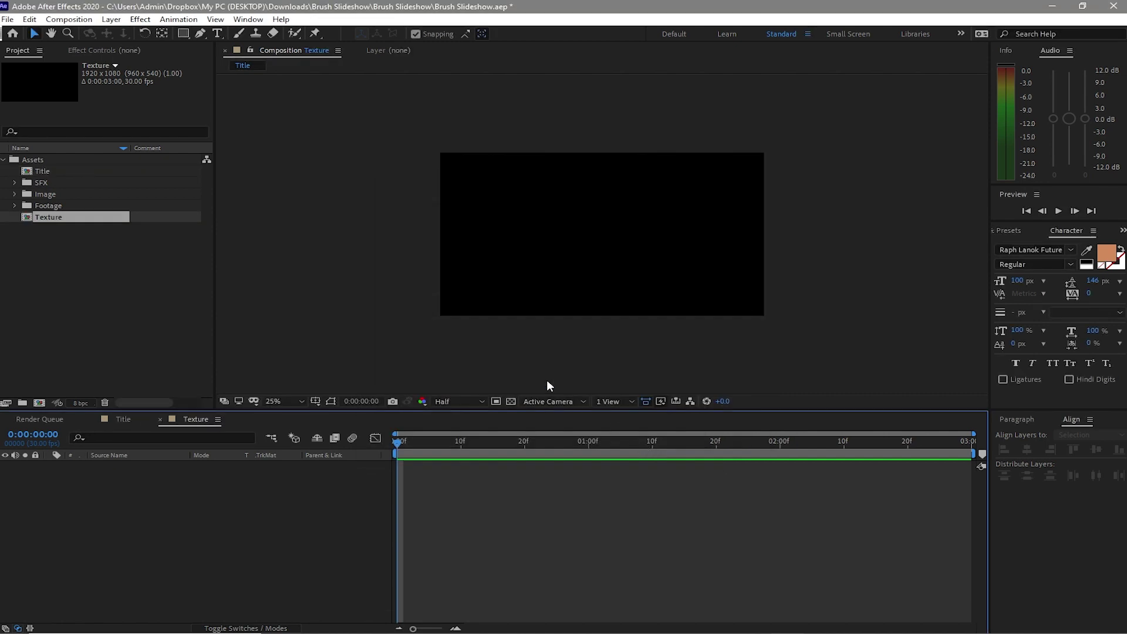
- Create a 1920 x 1080, 30 fps, 3-second composition named Main 1
{"action": "left_click", "coordinate": [69, 19]}
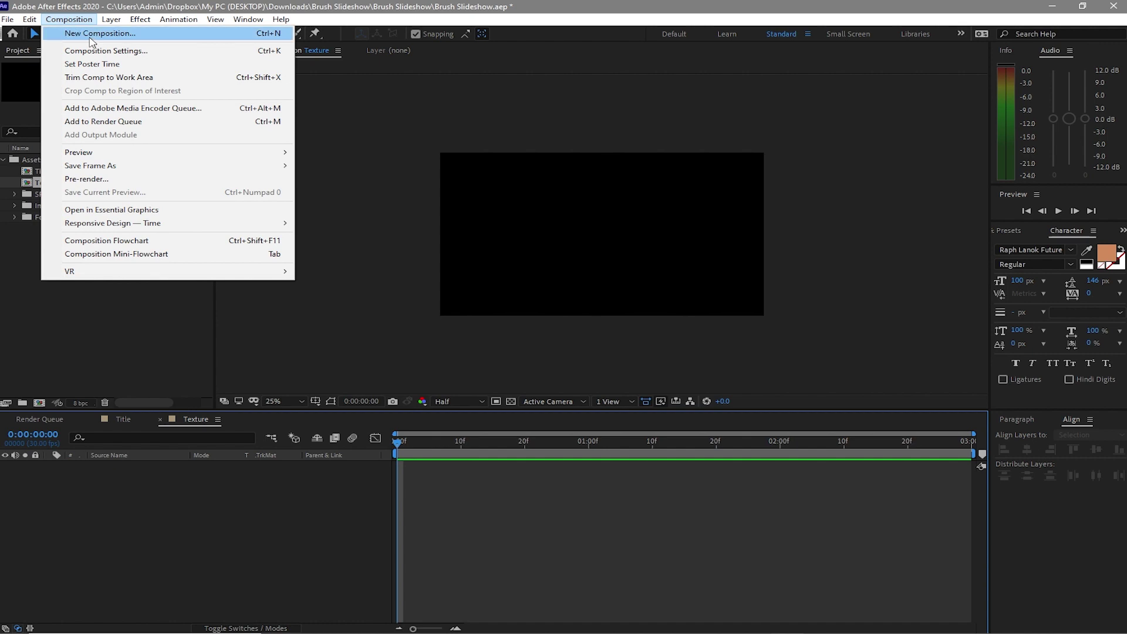
{"action": "left_click", "coordinate": [89, 34]}
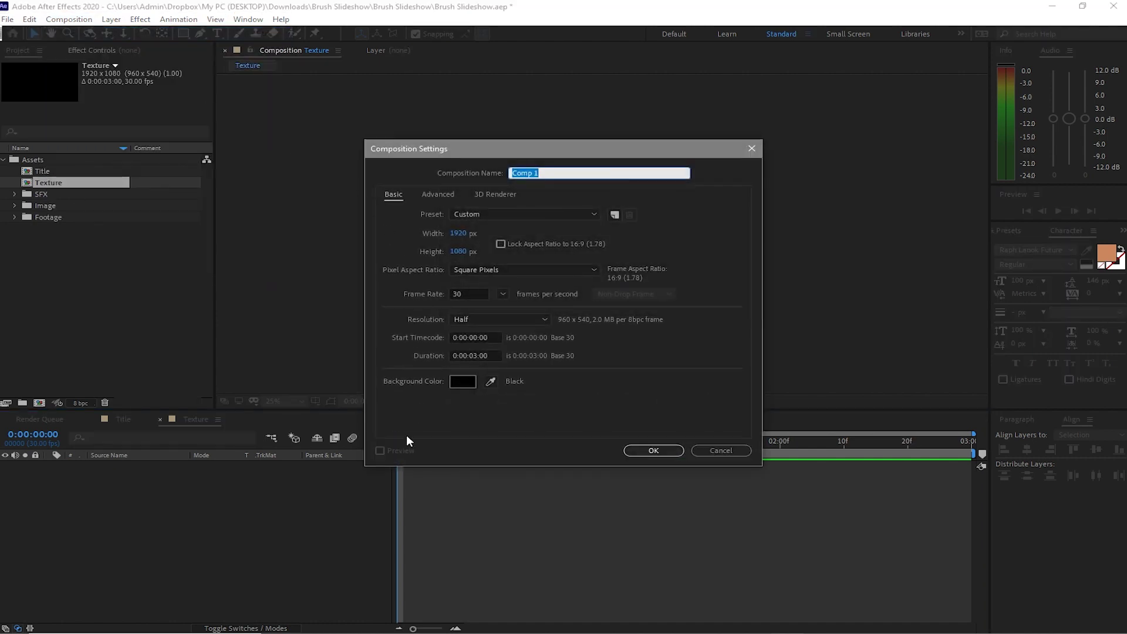
{"action": "type", "text": "Main"}
{"action": "left_click", "coordinate": [673, 452]}
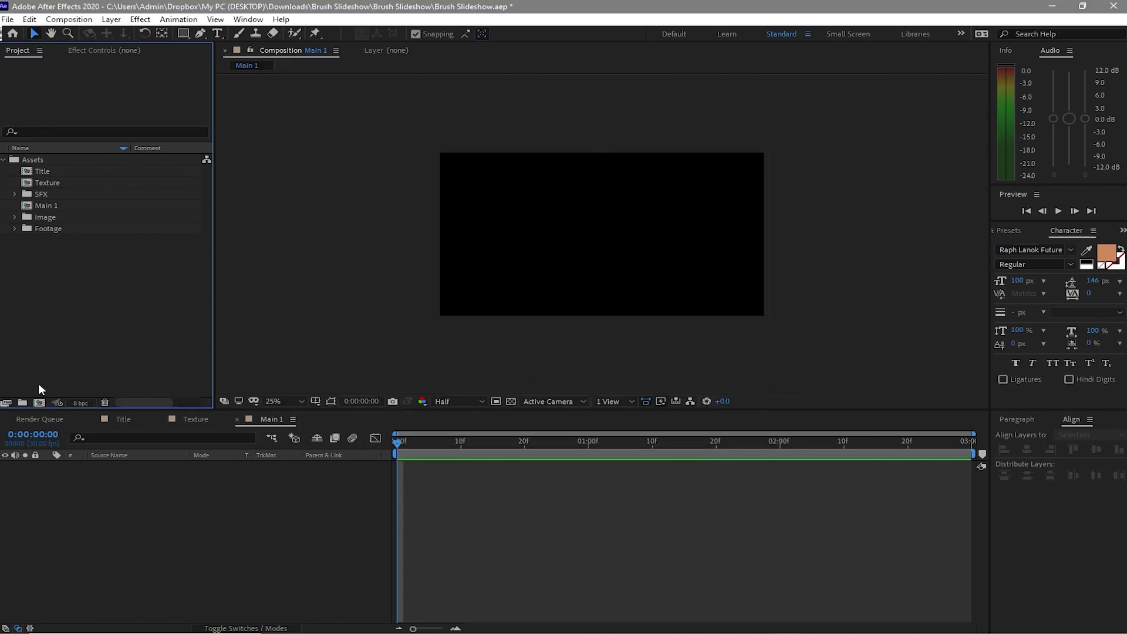
- Create a project folder named Scene 1 and move the Title, Texture and Main 1 compositions into it
{"action": "left_click", "coordinate": [23, 403]}
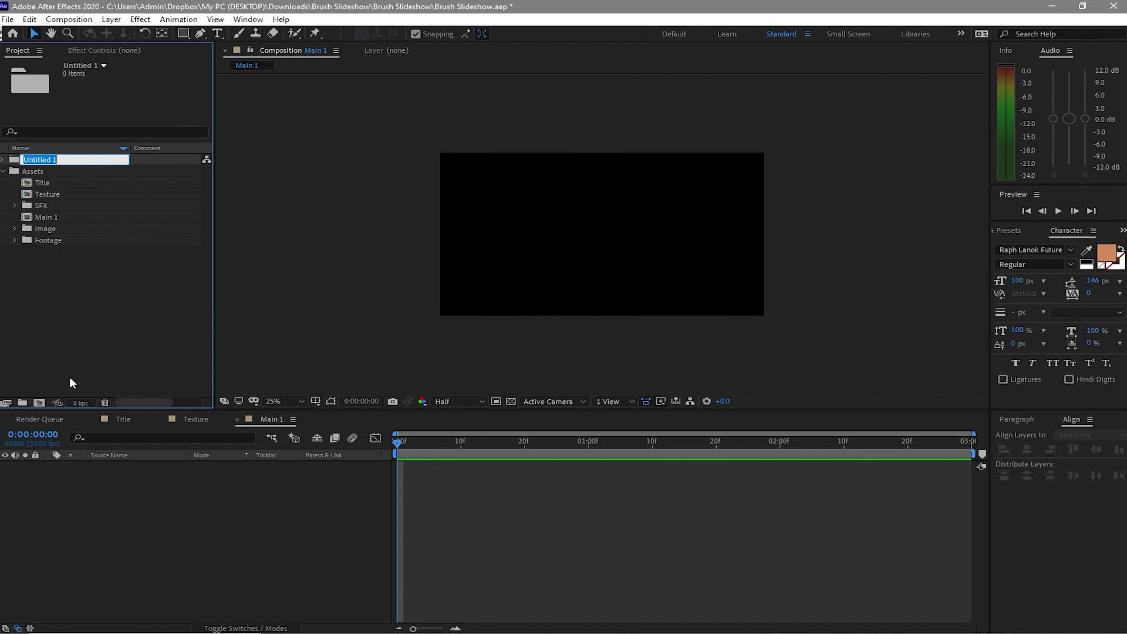
{"action": "type", "text": "Scene"}
{"action": "left_click", "coordinate": [31, 283]}
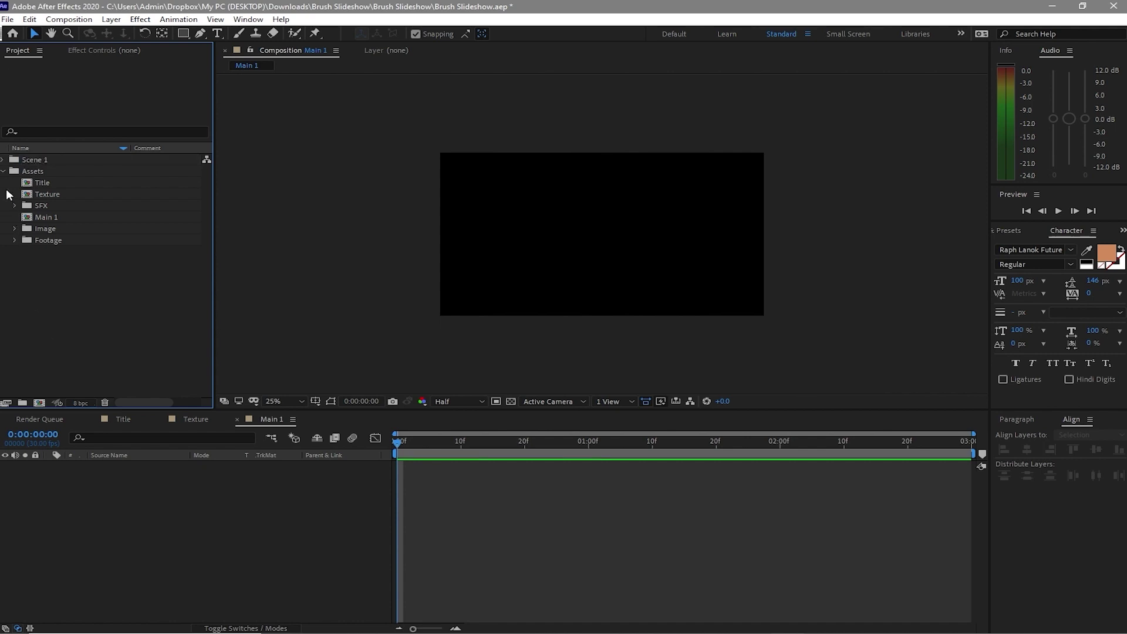
{"action": "left_click_drag", "start_coordinate": [6, 189], "coordinate": [38, 161]}
{"action": "left_click_drag", "start_coordinate": [45, 220], "coordinate": [35, 165]}
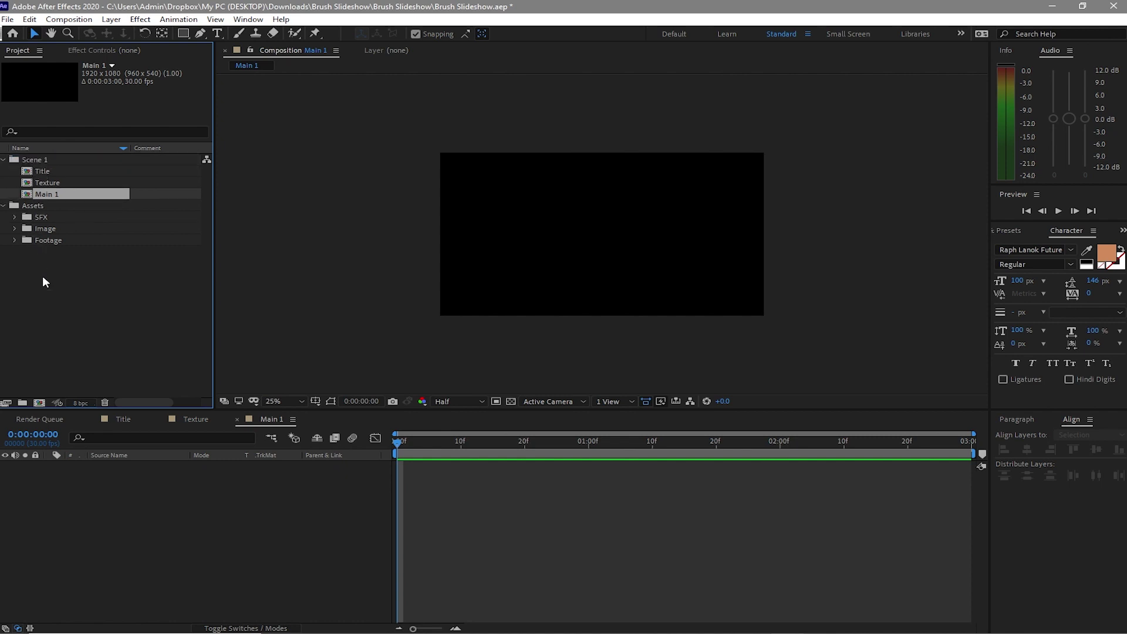
- Add a text layer reading "Friends" in the Title composition
{"action": "left_click", "coordinate": [124, 419]}
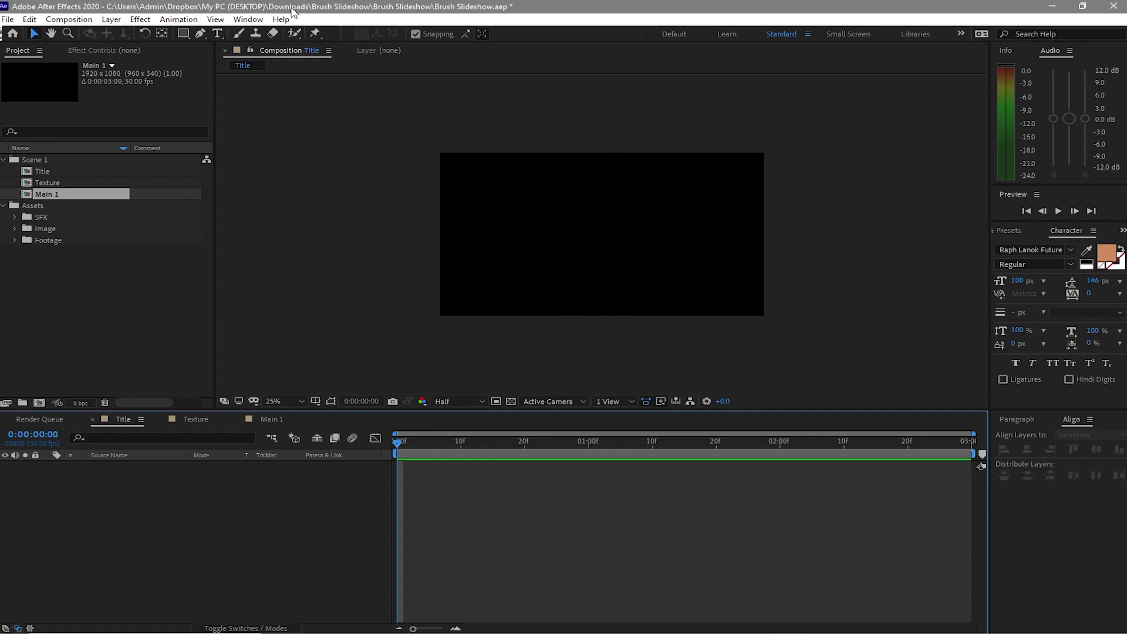
{"action": "left_click", "coordinate": [217, 34]}
{"action": "left_click", "coordinate": [541, 238]}
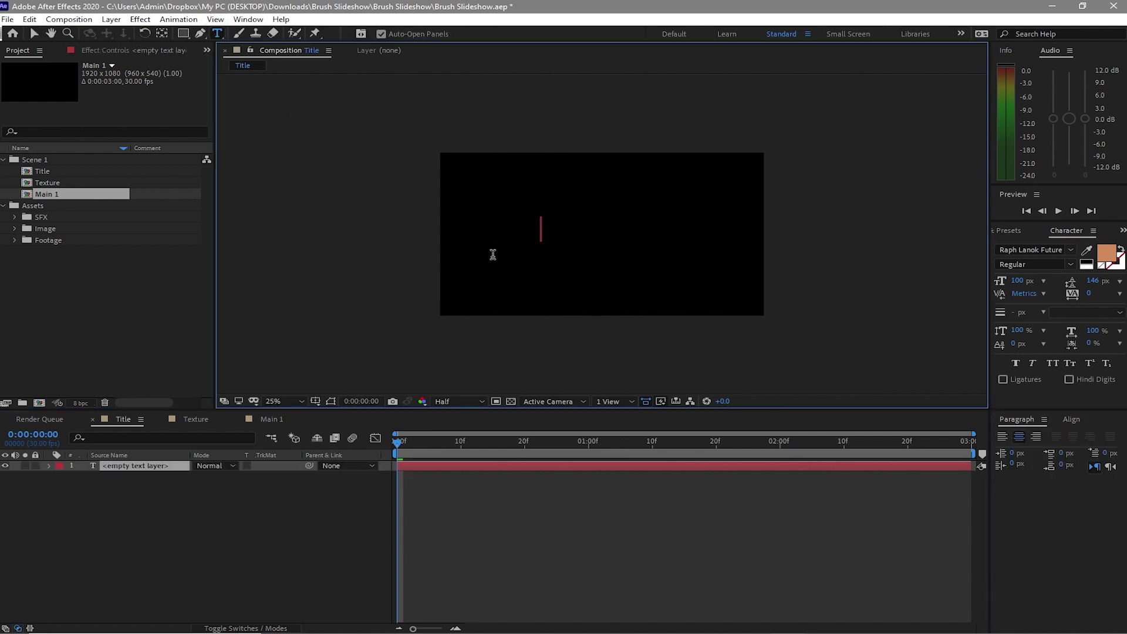
{"action": "type", "text": "Frien"}
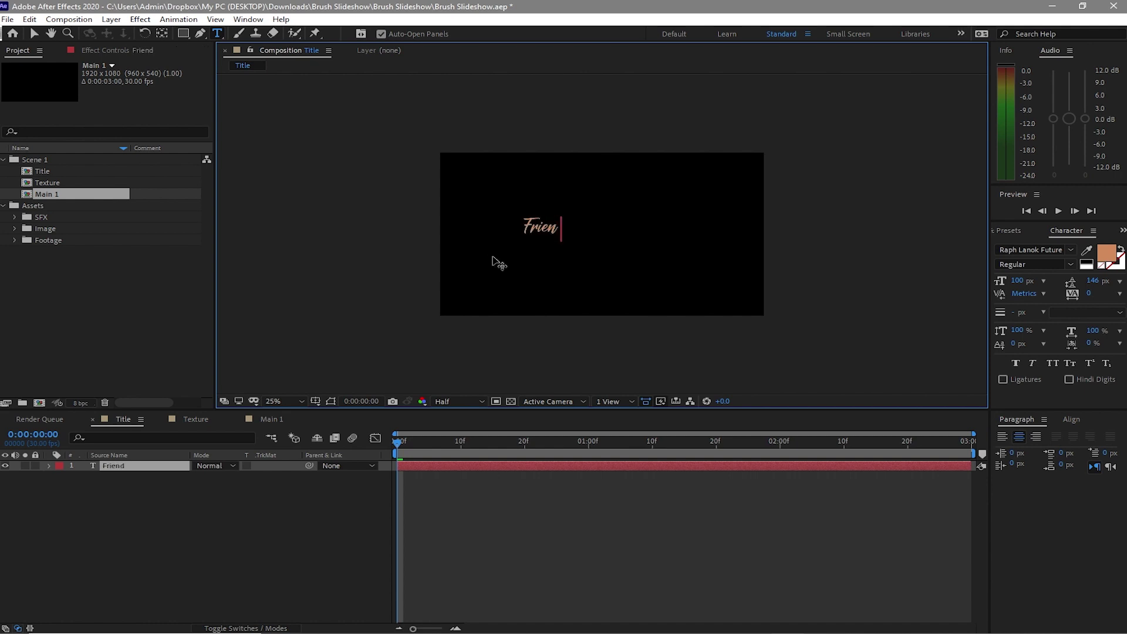
{"action": "type", "text": "ds"}
{"action": "left_click", "coordinate": [29, 33]}
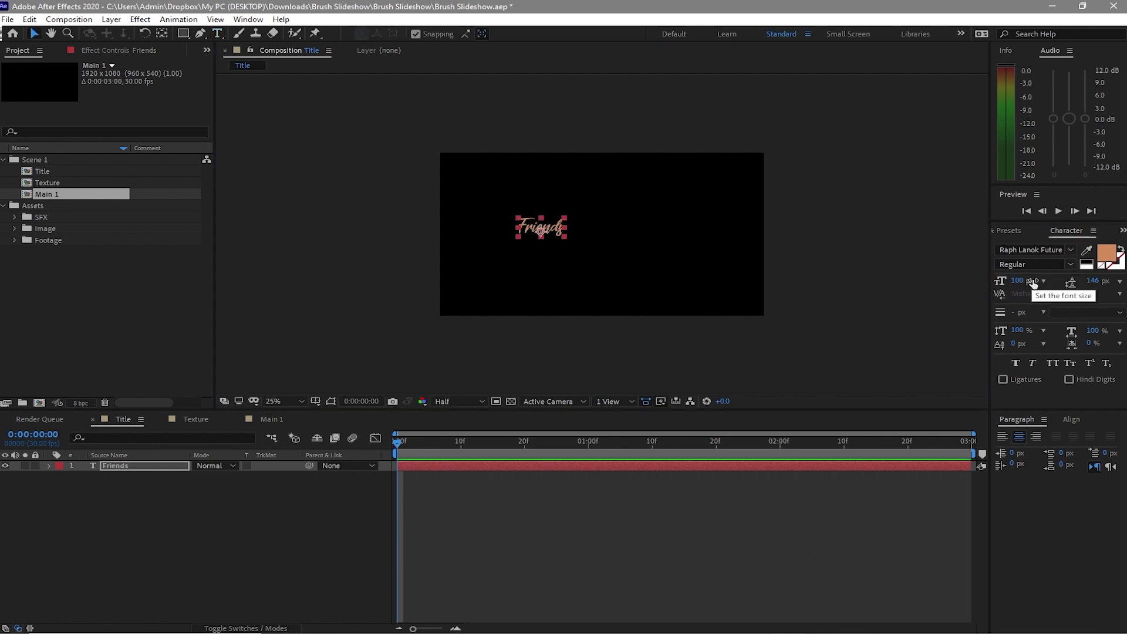
- Set the font size of the Friends text to 200 px
{"action": "left_click", "coordinate": [1016, 284]}
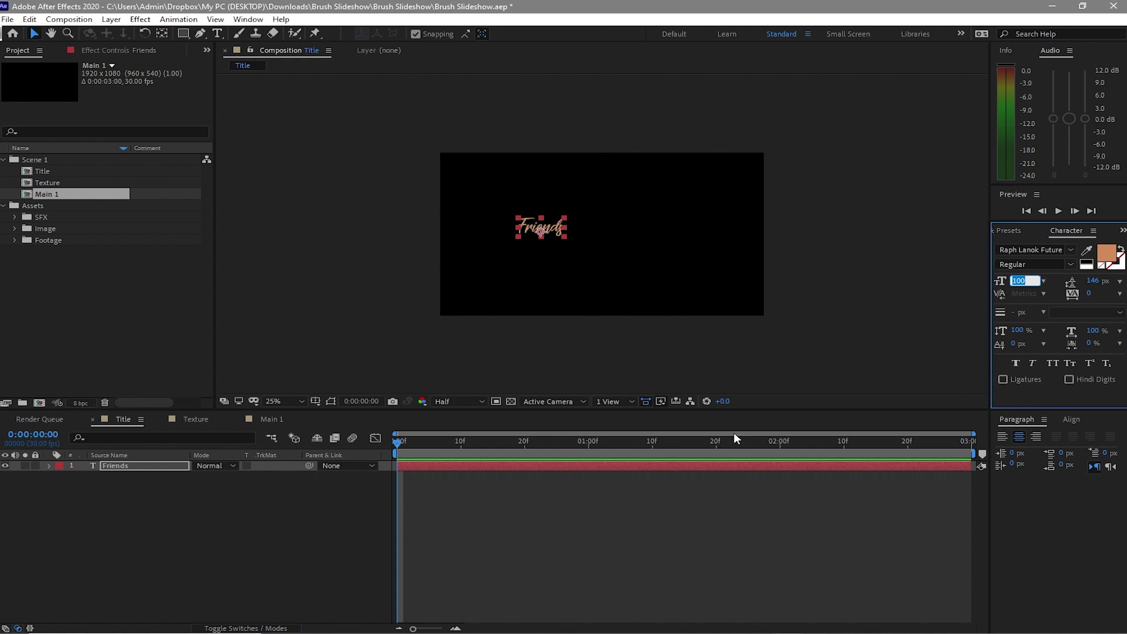
{"action": "type", "text": "200"}
{"action": "left_click", "coordinate": [403, 186]}
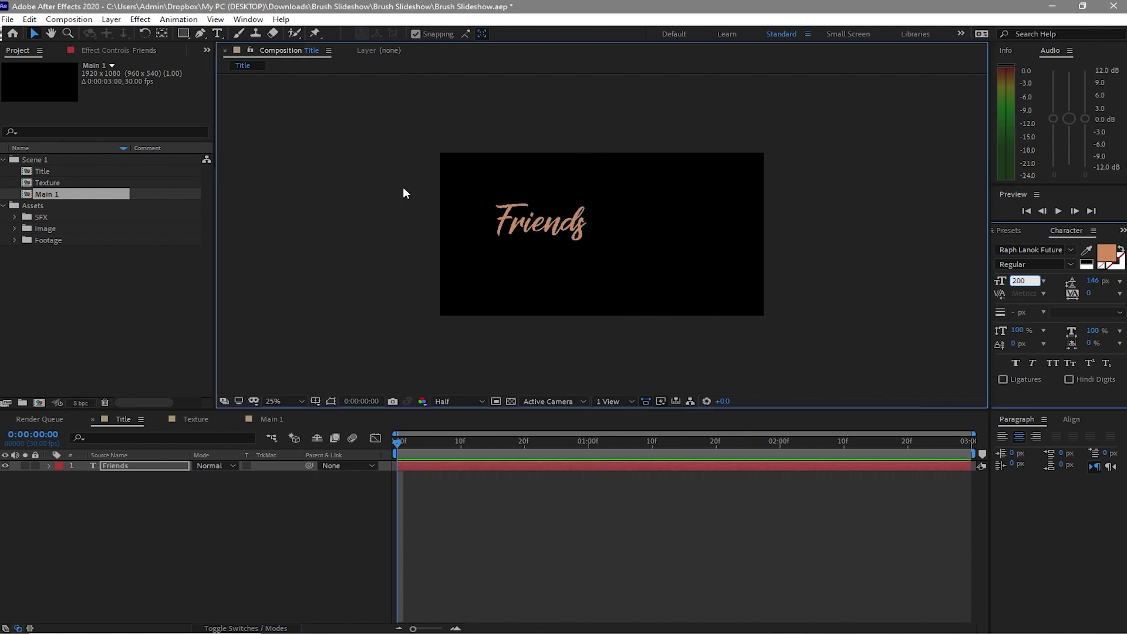
- Centre the Friends text layer horizontally and vertically in the composition
{"action": "left_click", "coordinate": [1071, 419]}
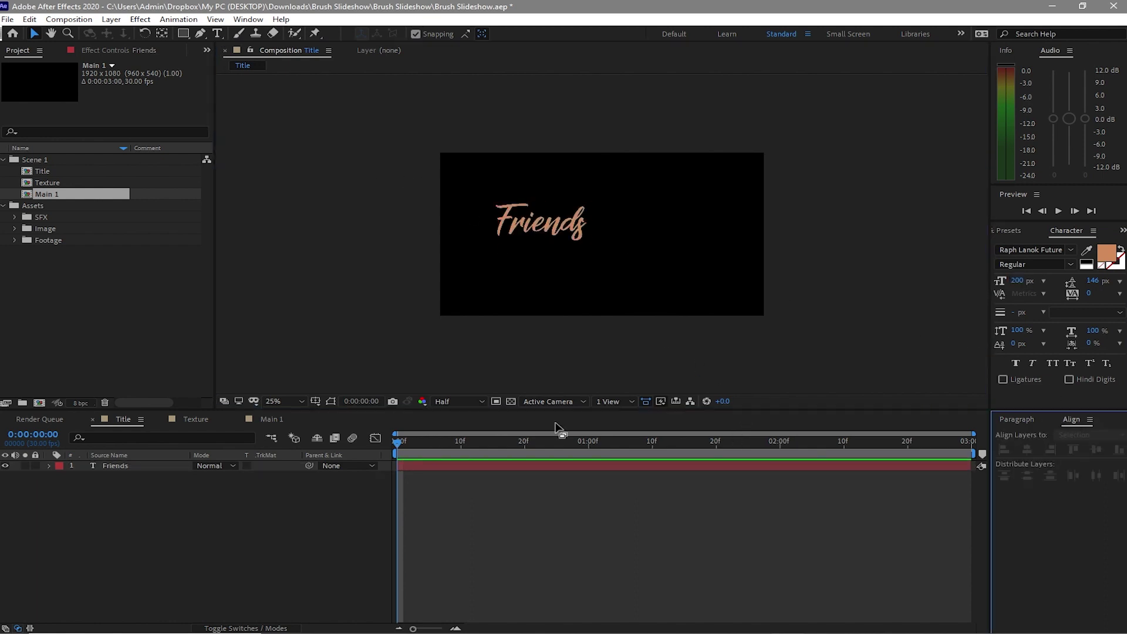
{"action": "left_click", "coordinate": [450, 464]}
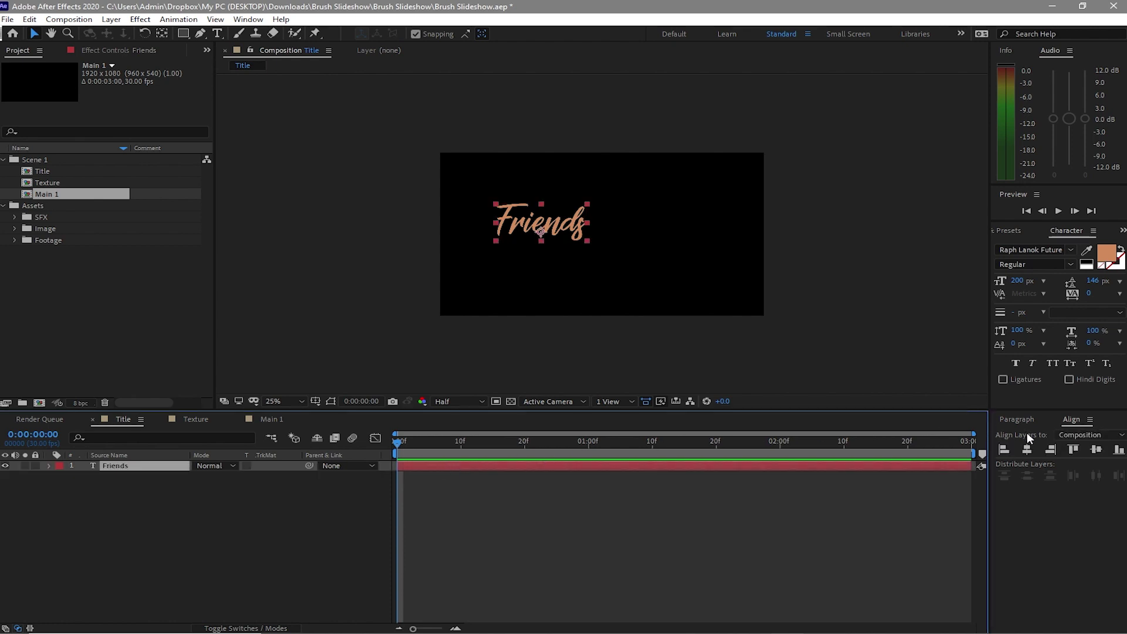
{"action": "left_click", "coordinate": [1027, 449]}
{"action": "left_click", "coordinate": [1096, 449]}
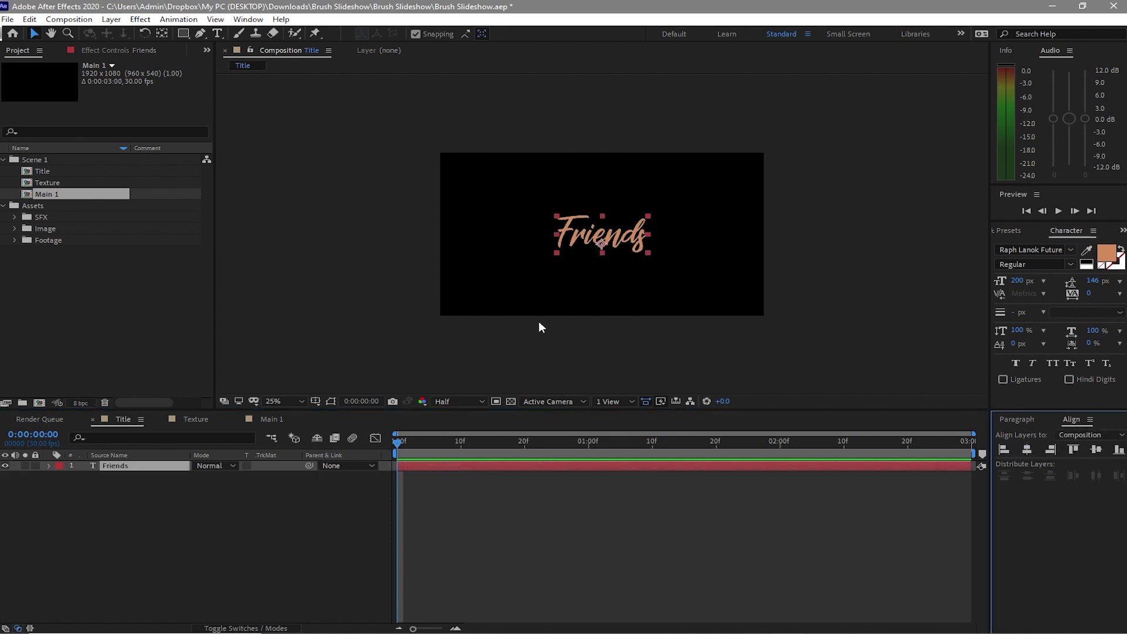
- Place the Unsplash paper image from the Image folder in the Texture composition and scale it down while still covering the frame
{"action": "left_click", "coordinate": [193, 418]}
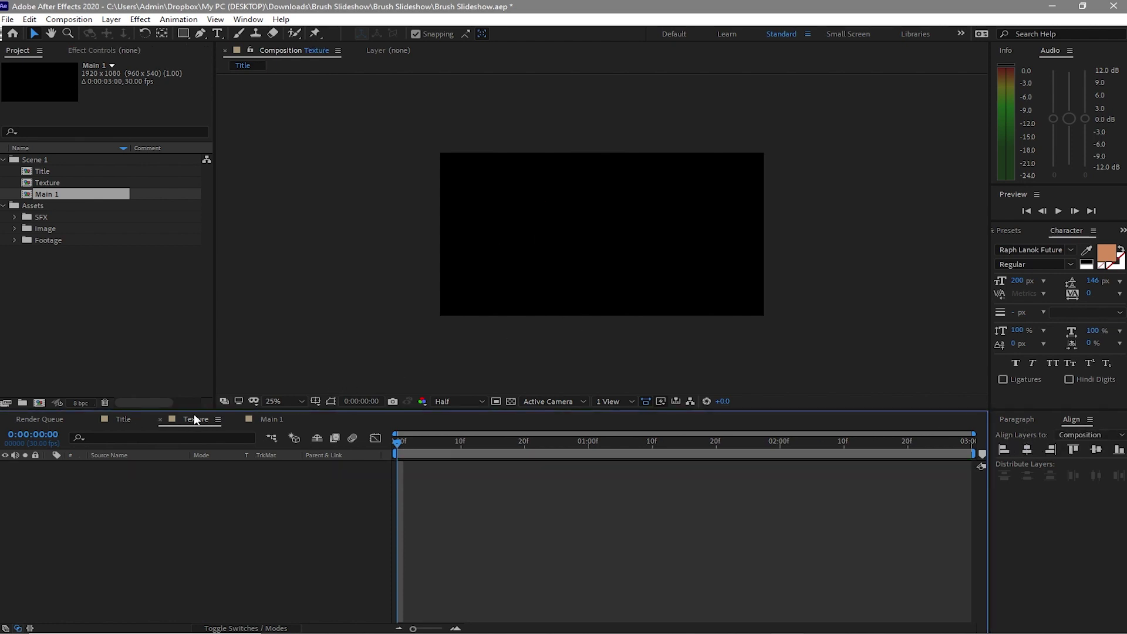
{"action": "left_click", "coordinate": [15, 229]}
{"action": "left_click_drag", "start_coordinate": [50, 250], "coordinate": [71, 499]}
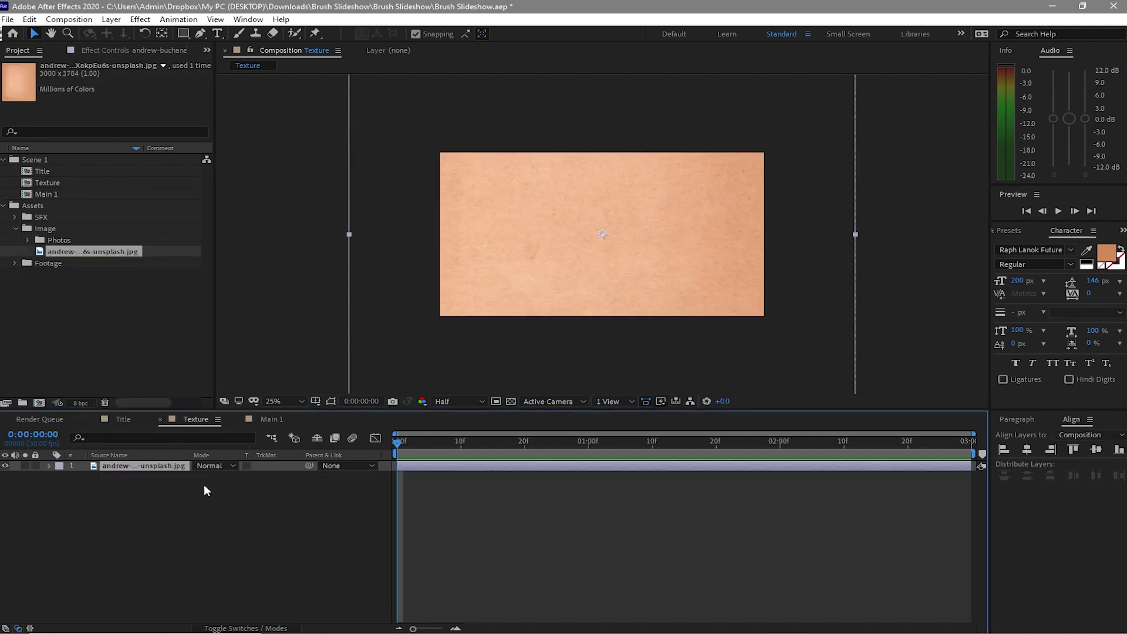
{"action": "key", "text": "comma"}
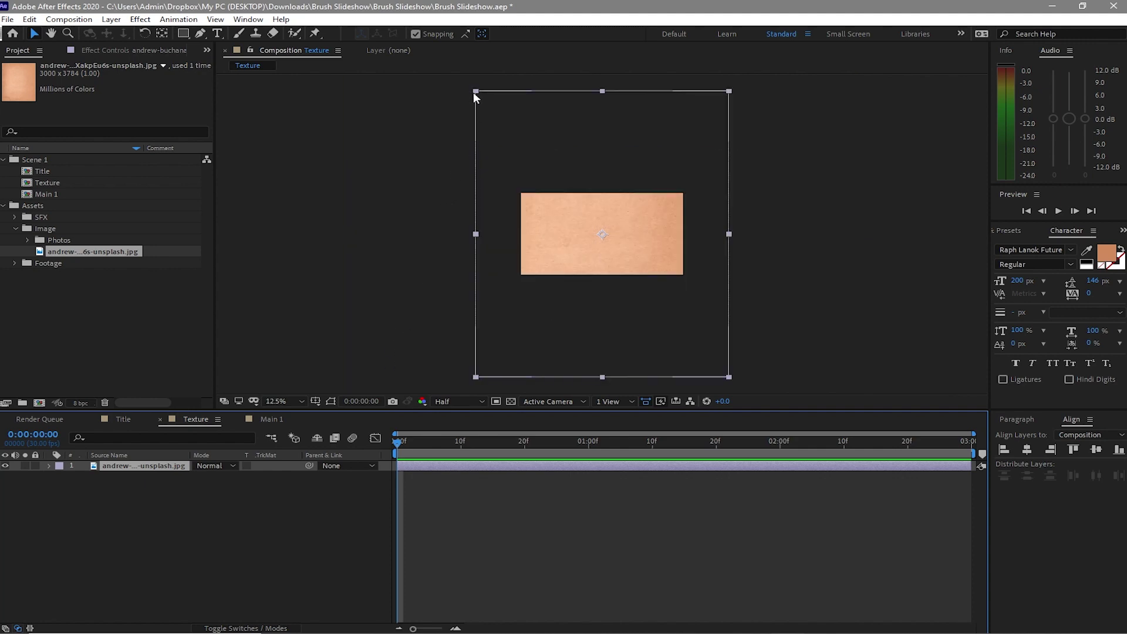
{"action": "left_click_drag", "start_coordinate": [475, 93], "coordinate": [507, 191]}
- Add the Texture composition to Main 1 and place the Title composition above it as the top layer
{"action": "left_click", "coordinate": [257, 419]}
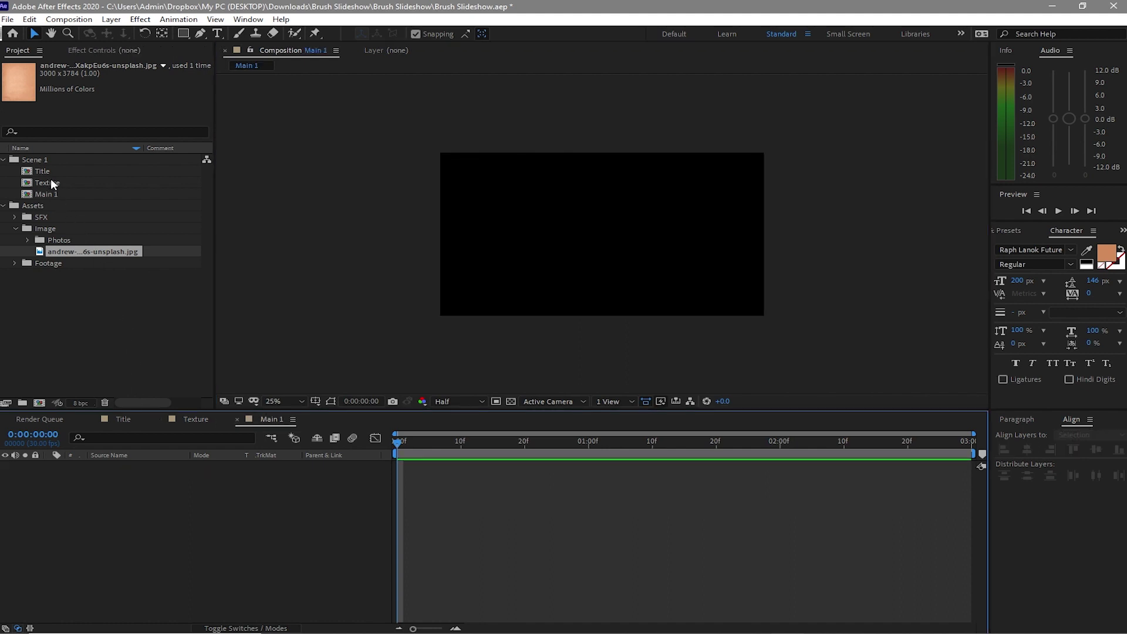
{"action": "left_click_drag", "start_coordinate": [50, 178], "coordinate": [76, 567]}
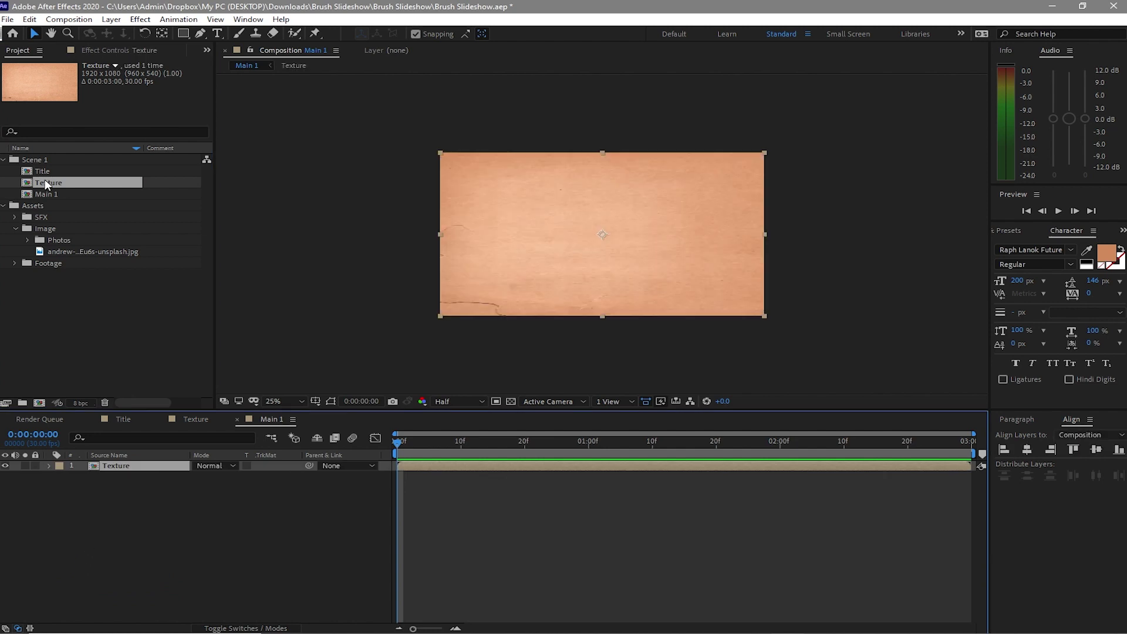
{"action": "left_click_drag", "start_coordinate": [38, 168], "coordinate": [79, 458]}
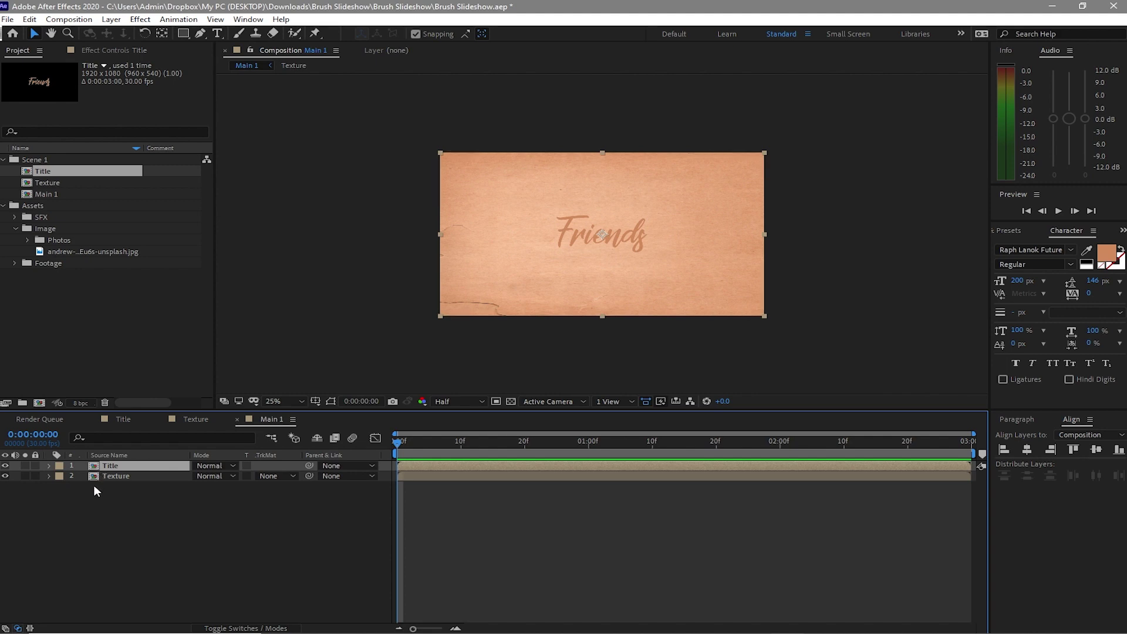
- Enable opacity keyframing on the Title layer in Main 1 with a 0% keyframe at 0:00:00:00
{"action": "key", "text": "t"}
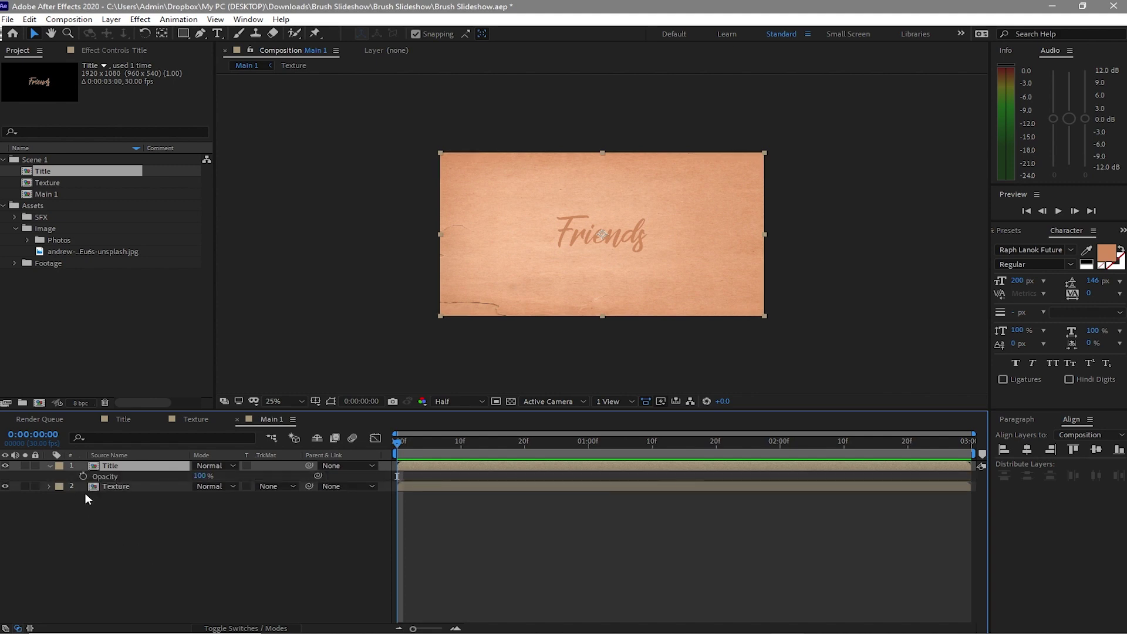
{"action": "left_click", "coordinate": [83, 476]}
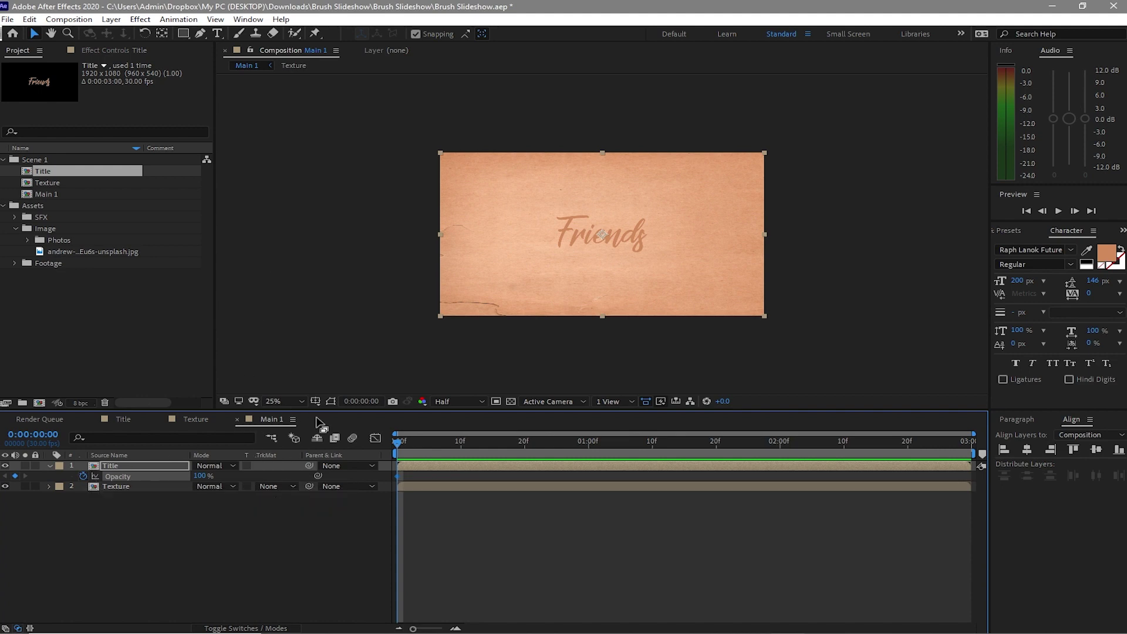
{"action": "left_click_drag", "start_coordinate": [399, 441], "coordinate": [587, 462]}
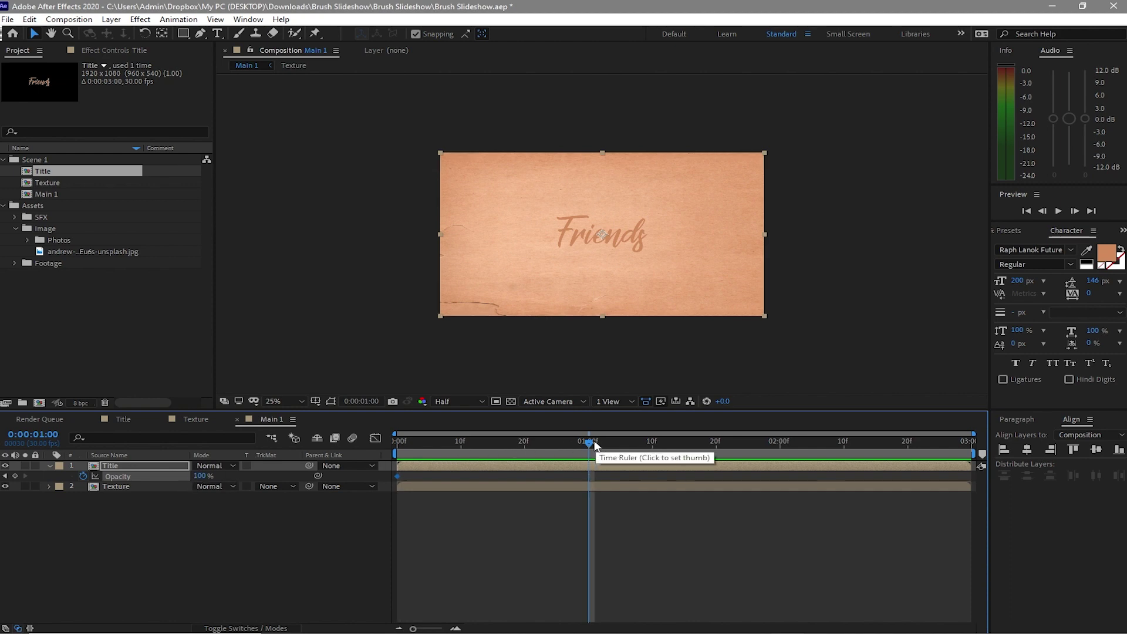
{"action": "key", "text": "Home"}
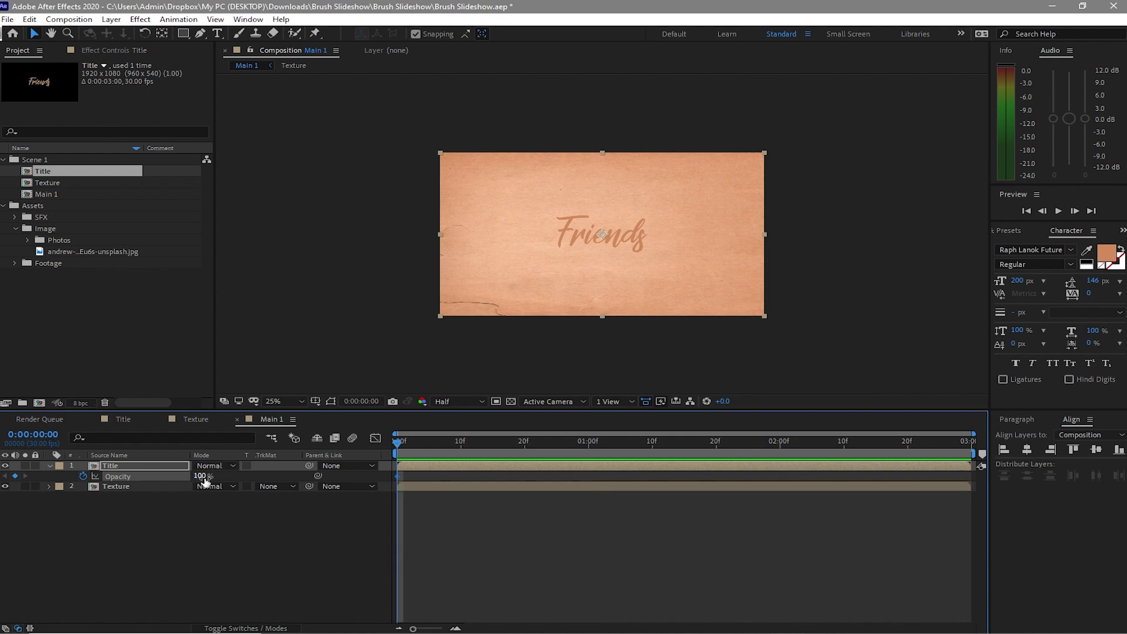
{"action": "left_click", "coordinate": [201, 476]}
{"action": "type", "text": "0"}
{"action": "key", "text": "Return"}
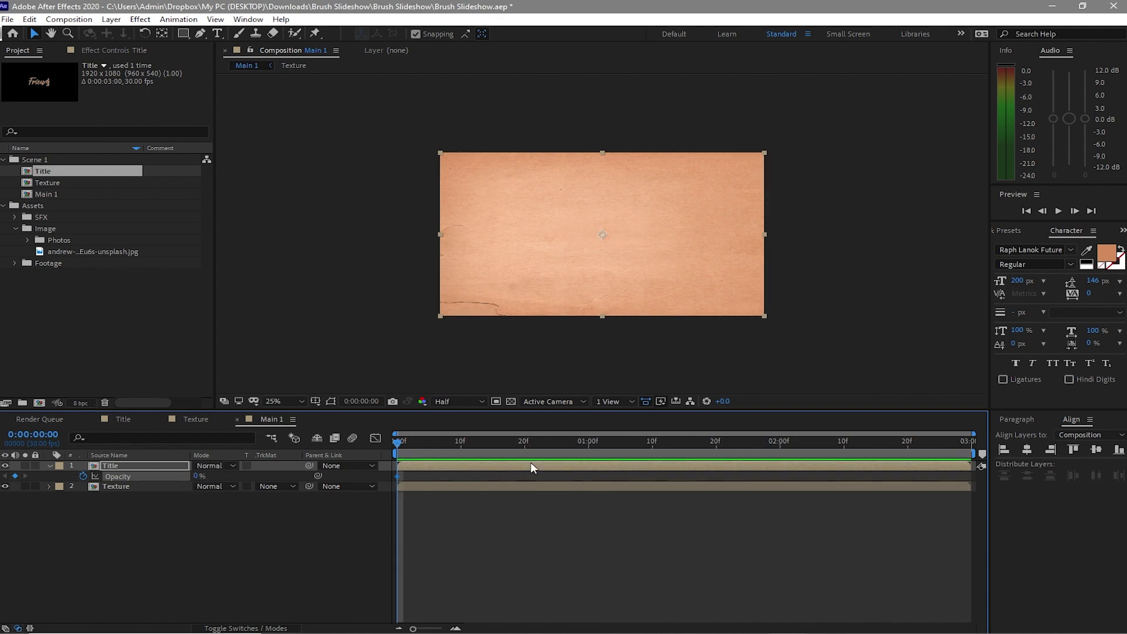
- Add a 99% opacity keyframe to the Title layer at 0:00:01:00
{"action": "left_click", "coordinate": [590, 444]}
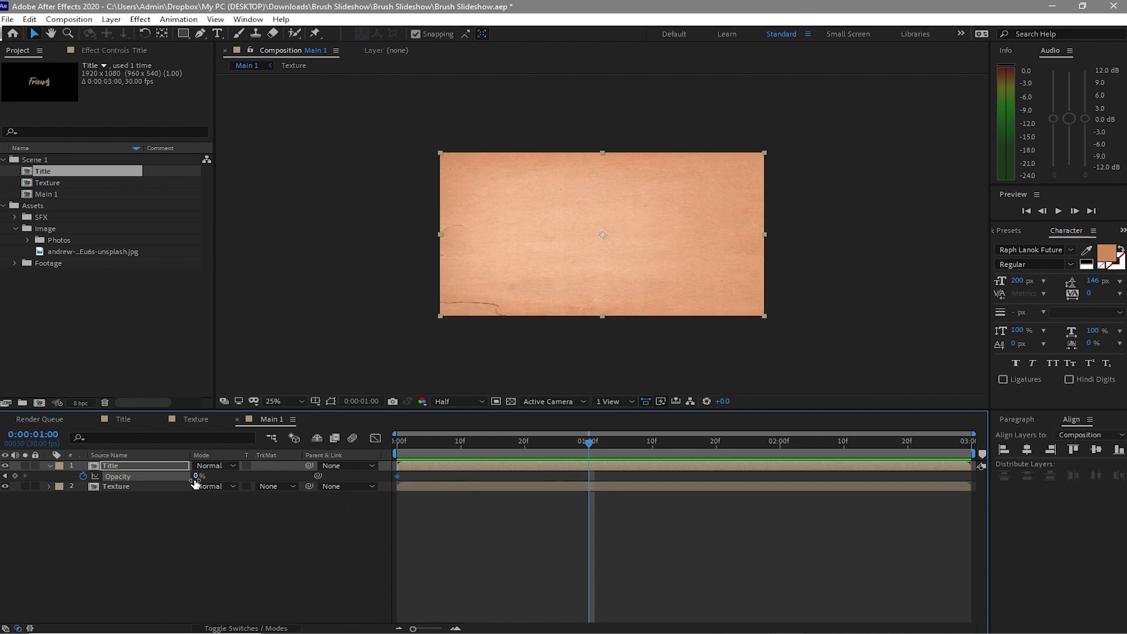
{"action": "left_click_drag", "start_coordinate": [198, 476], "coordinate": [258, 476]}
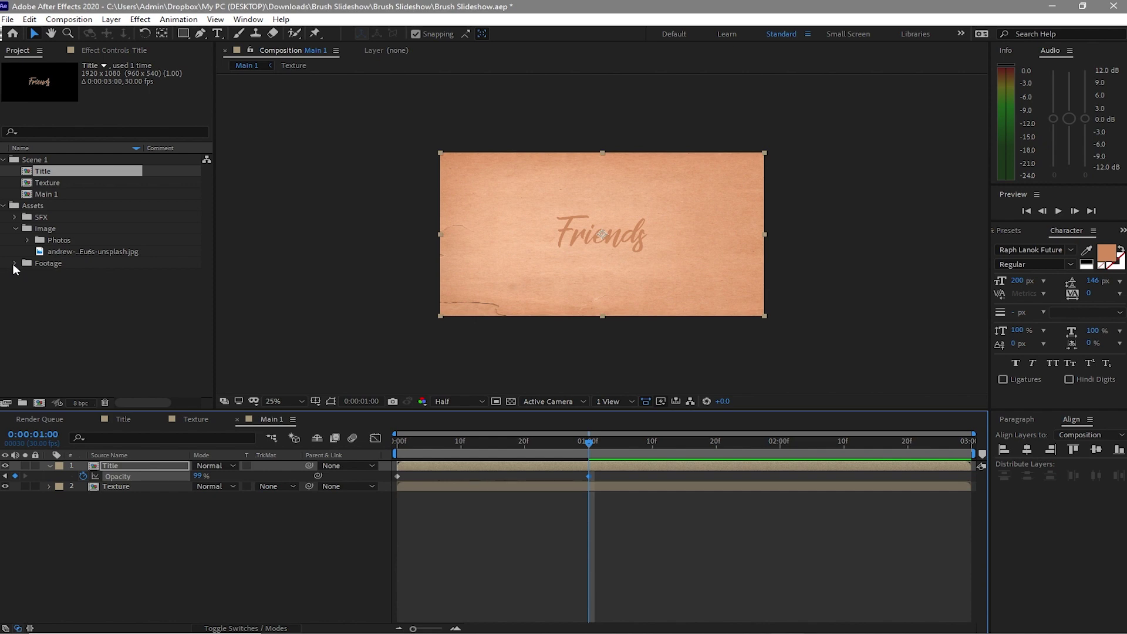
- Add the BRTR_02 brush clip from the Footage folder to Main 1 between the Title and Texture layers
{"action": "left_click", "coordinate": [15, 265]}
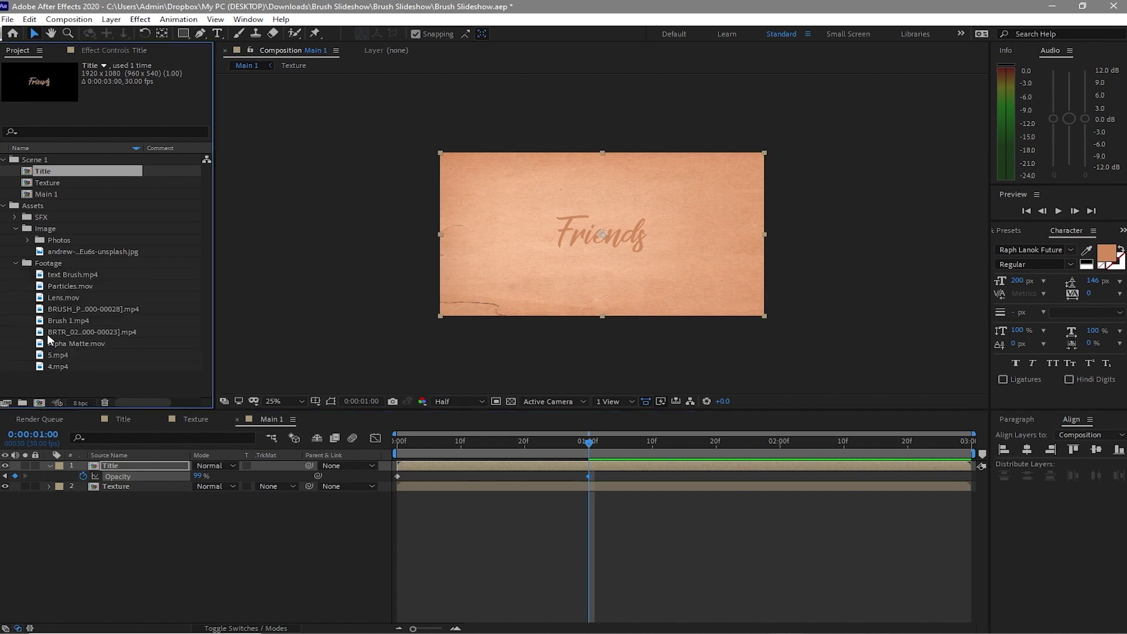
{"action": "left_click_drag", "start_coordinate": [51, 330], "coordinate": [92, 484]}
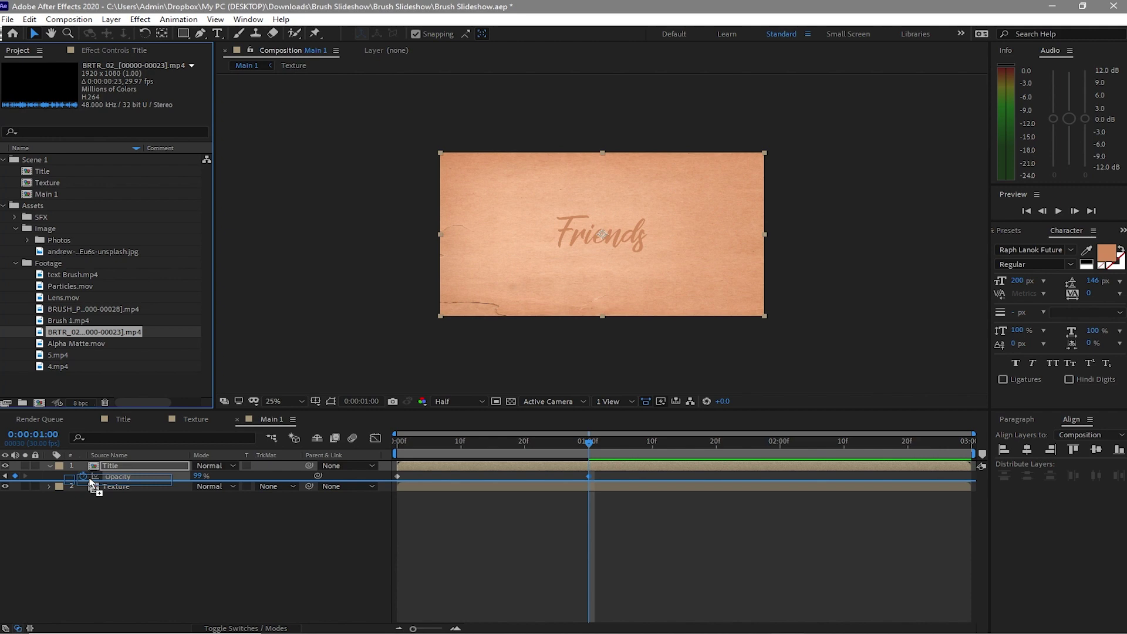
{"action": "left_click_drag", "start_coordinate": [92, 483], "coordinate": [92, 485]}
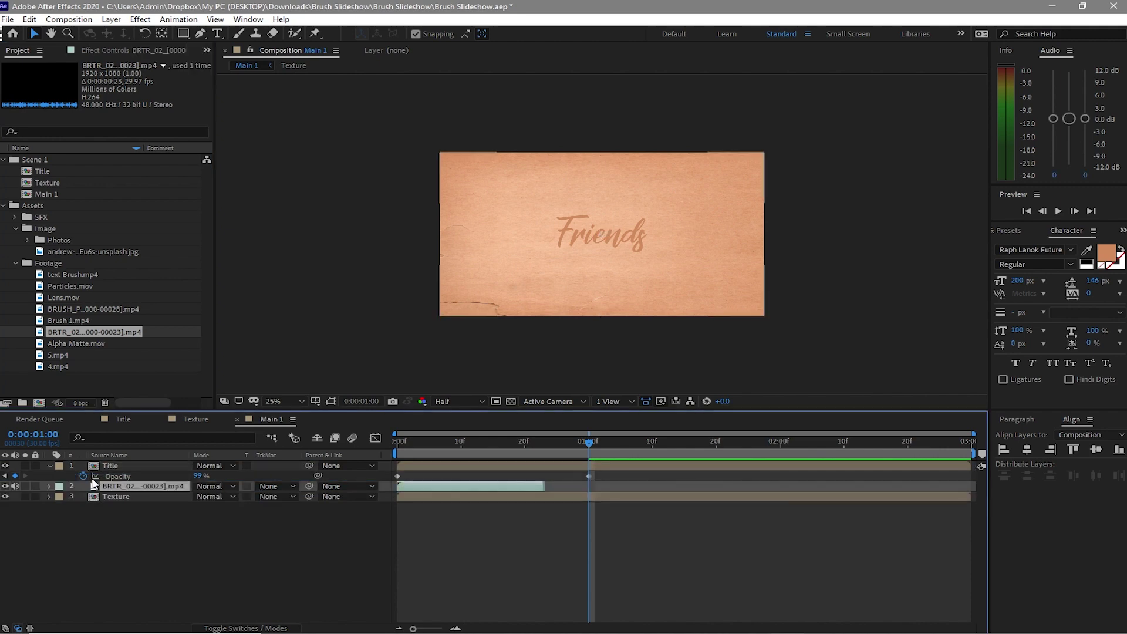
- Enable time remapping on the BRTR_02 brush layer and extend its end to 0:00:01:20
{"action": "right_click", "coordinate": [442, 485]}
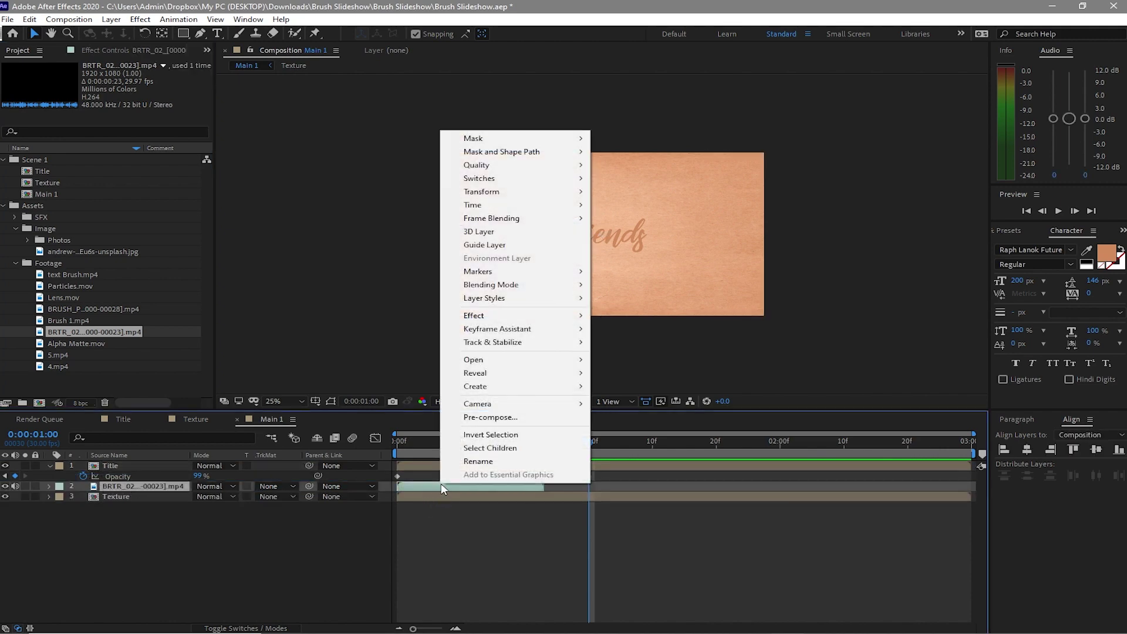
{"action": "mouse_move", "coordinate": [553, 207]}
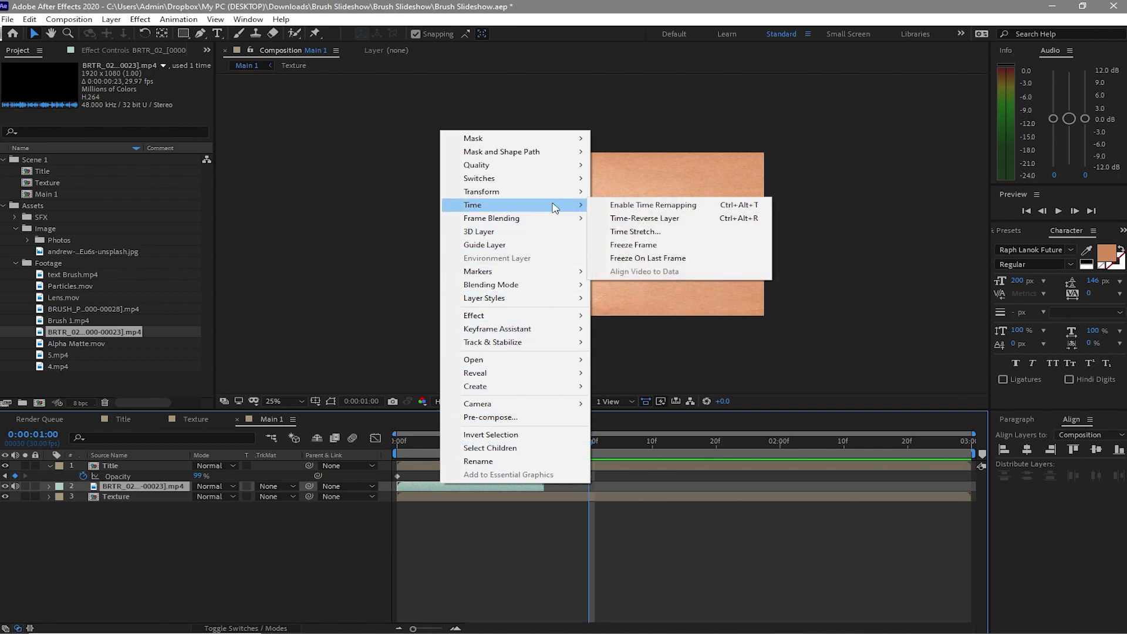
{"action": "left_click", "coordinate": [608, 209]}
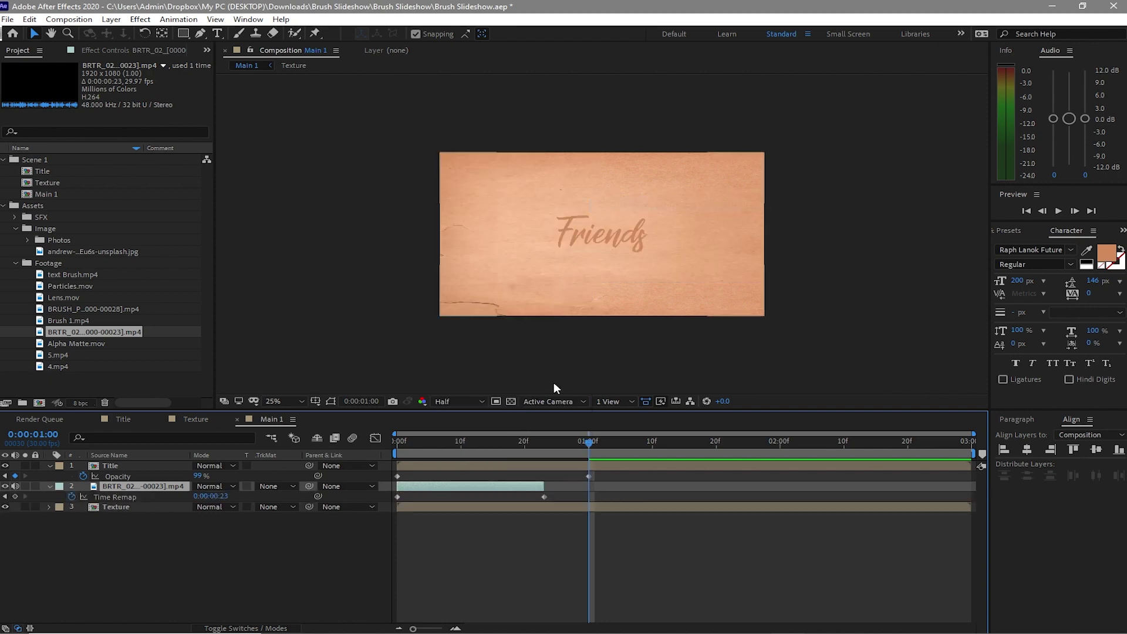
{"action": "left_click_drag", "start_coordinate": [588, 445], "coordinate": [711, 466]}
{"action": "key", "text": "Page_Down"}
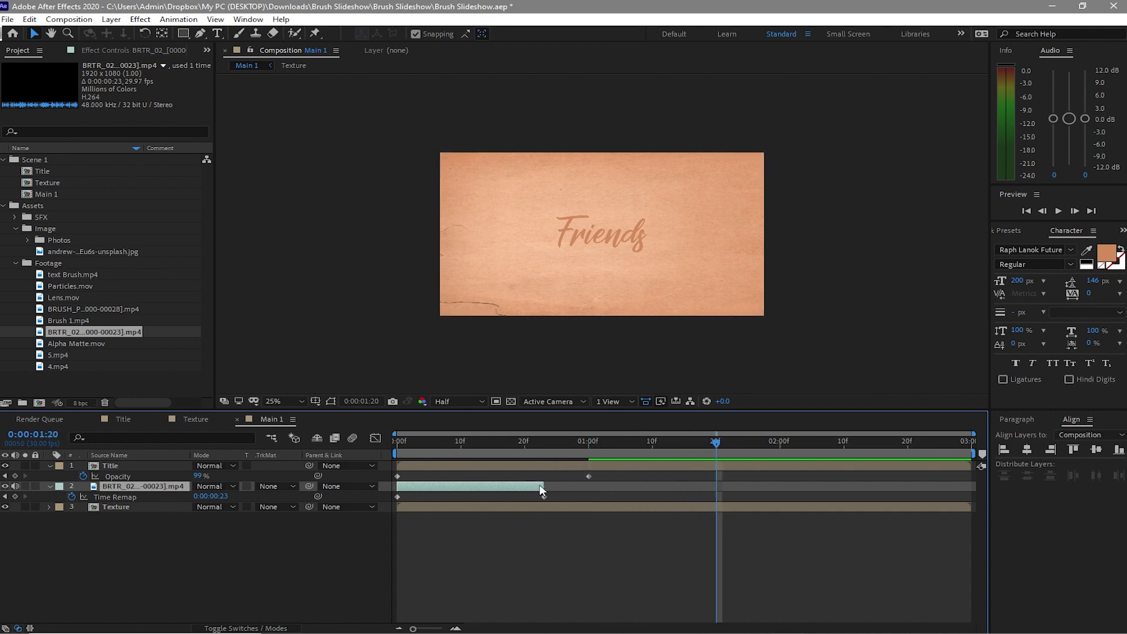
{"action": "left_click_drag", "start_coordinate": [543, 486], "coordinate": [716, 487]}
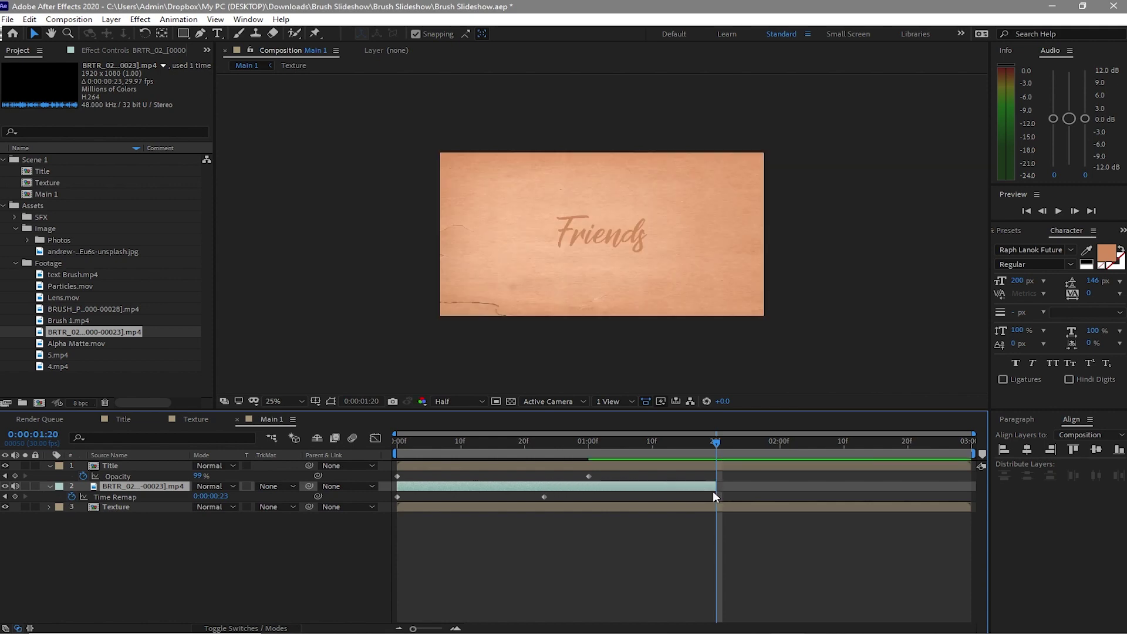
- Set the BRTR_02 brush layer's blending mode to Add and duplicate the layer
{"action": "left_click", "coordinate": [213, 486]}
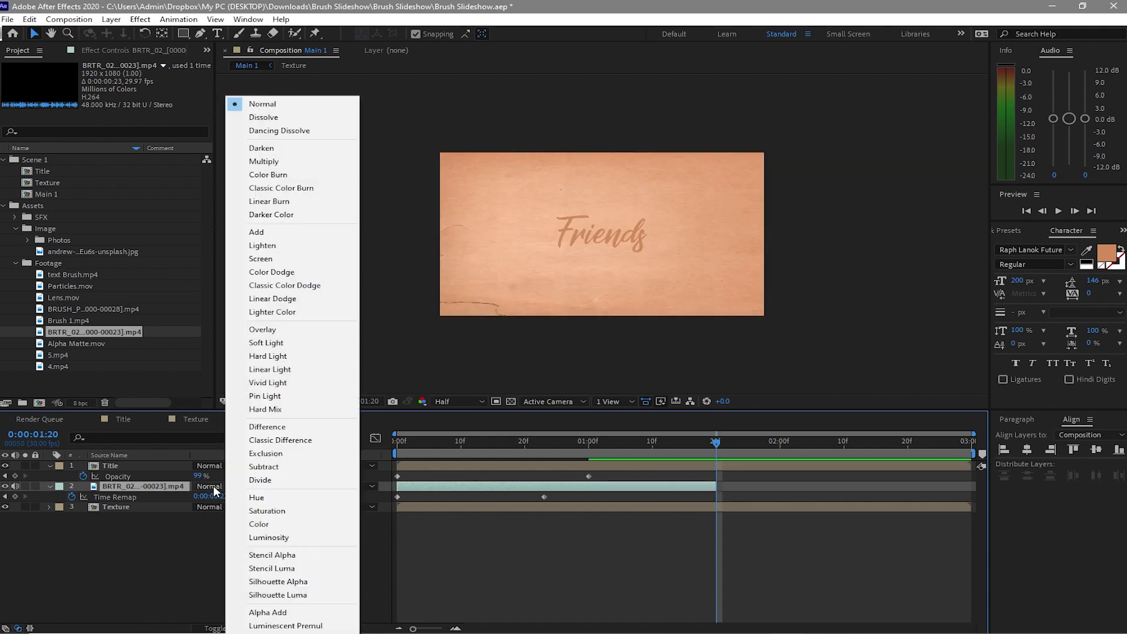
{"action": "left_click", "coordinate": [256, 234]}
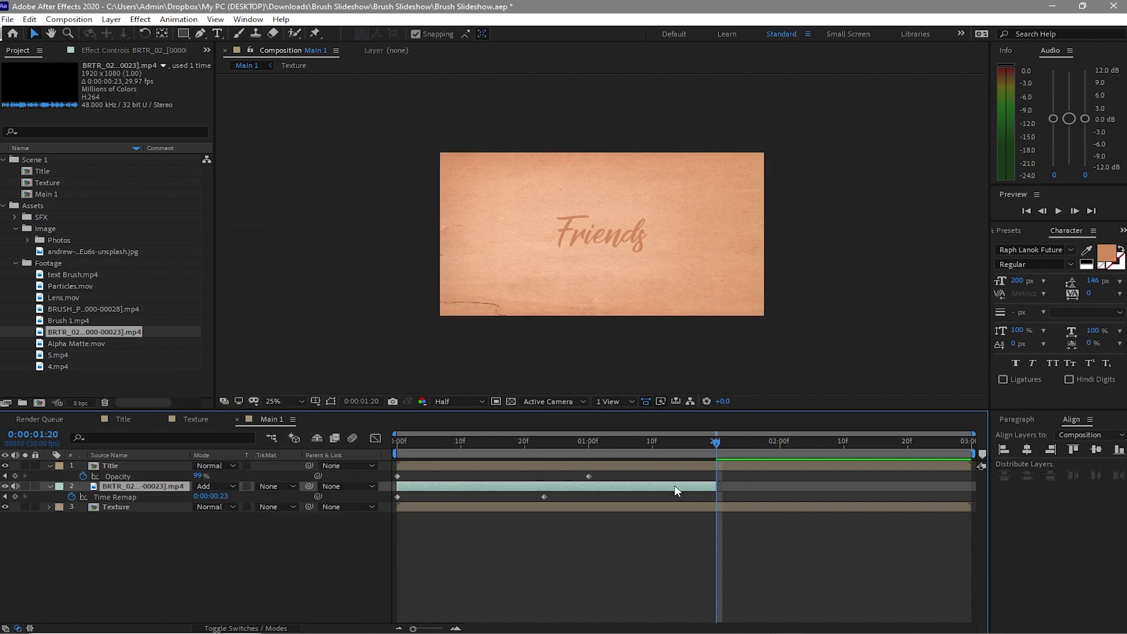
{"action": "left_click", "coordinate": [29, 19]}
{"action": "left_click", "coordinate": [82, 175]}
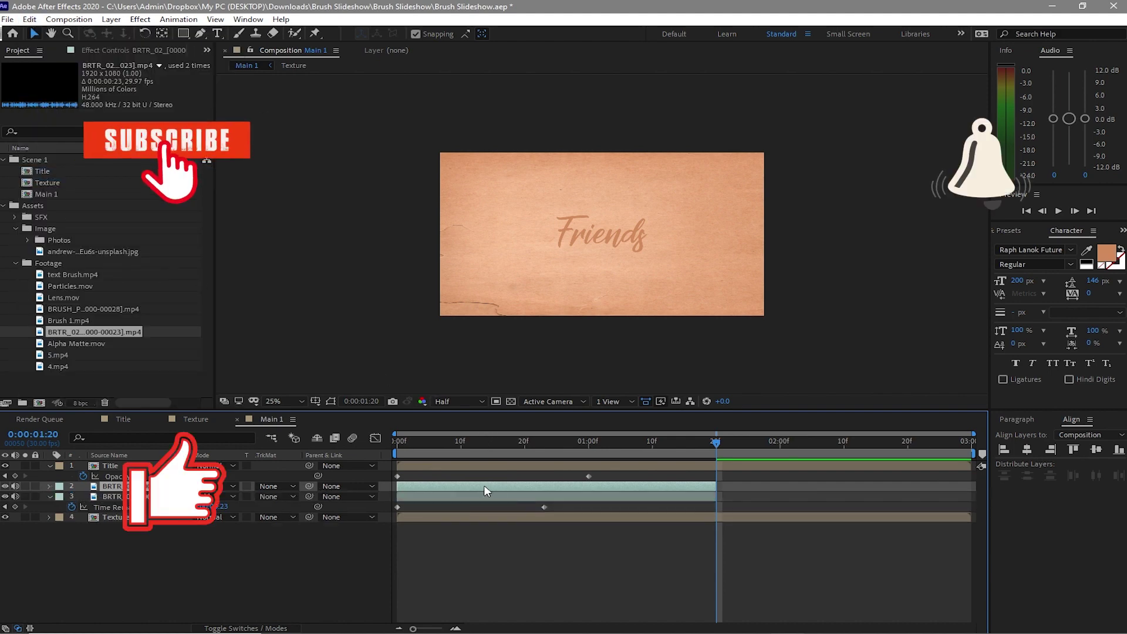
- Shift the duplicated brush layer to start at 0:00:01:10 and set its opacity to 50%
{"action": "left_click_drag", "start_coordinate": [484, 488], "coordinate": [742, 496]}
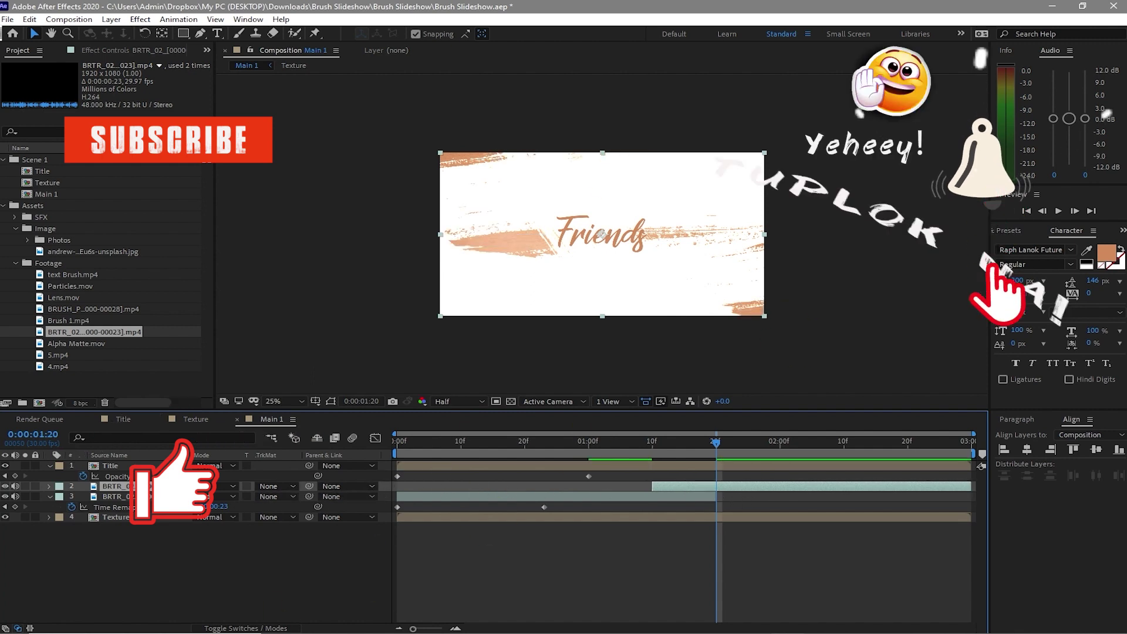
{"action": "key", "text": "t"}
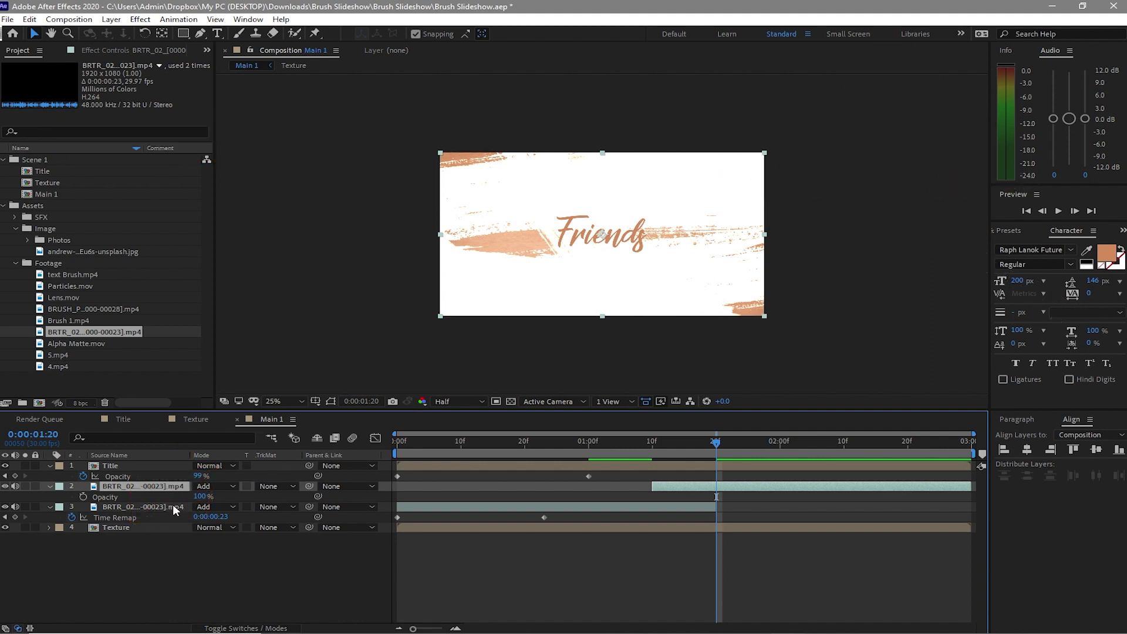
{"action": "left_click", "coordinate": [201, 497]}
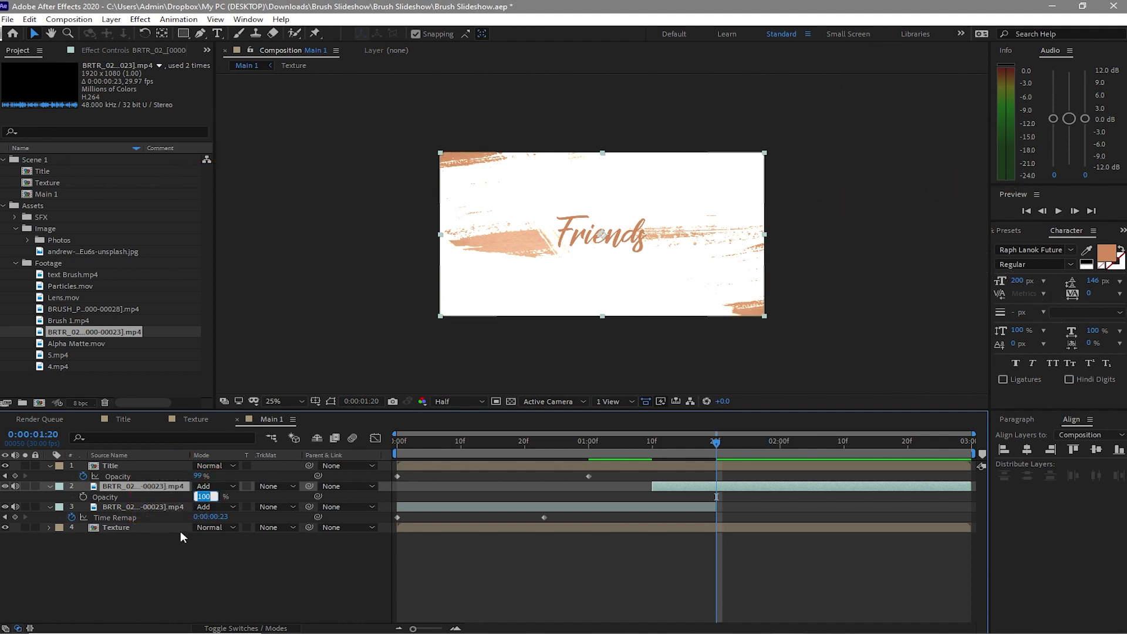
{"action": "type", "text": "50"}
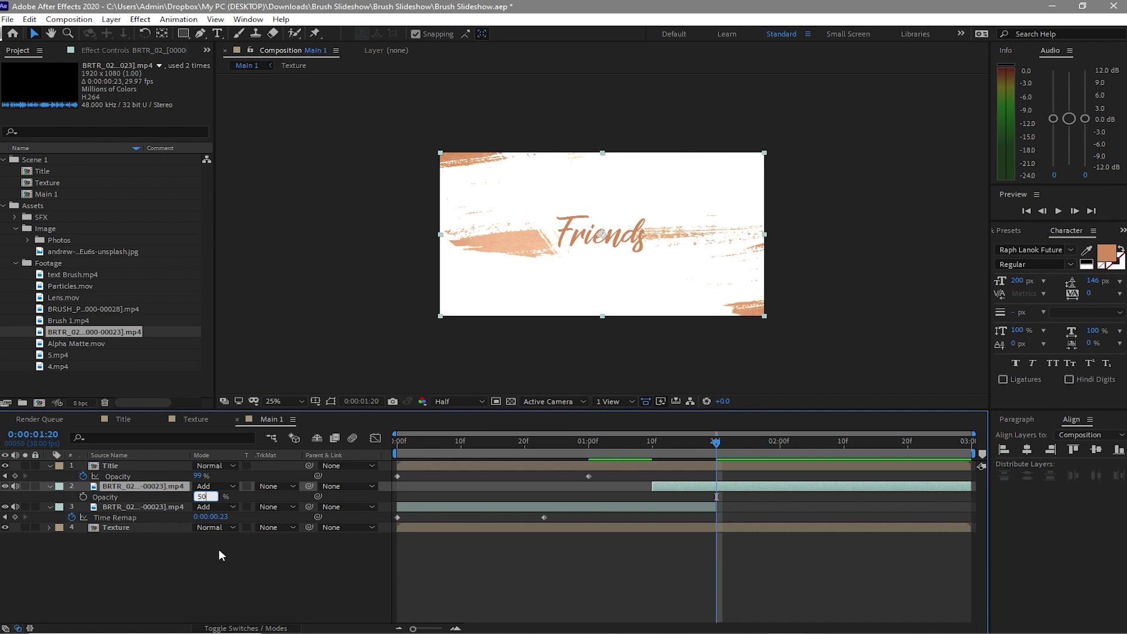
{"action": "left_click", "coordinate": [218, 550]}
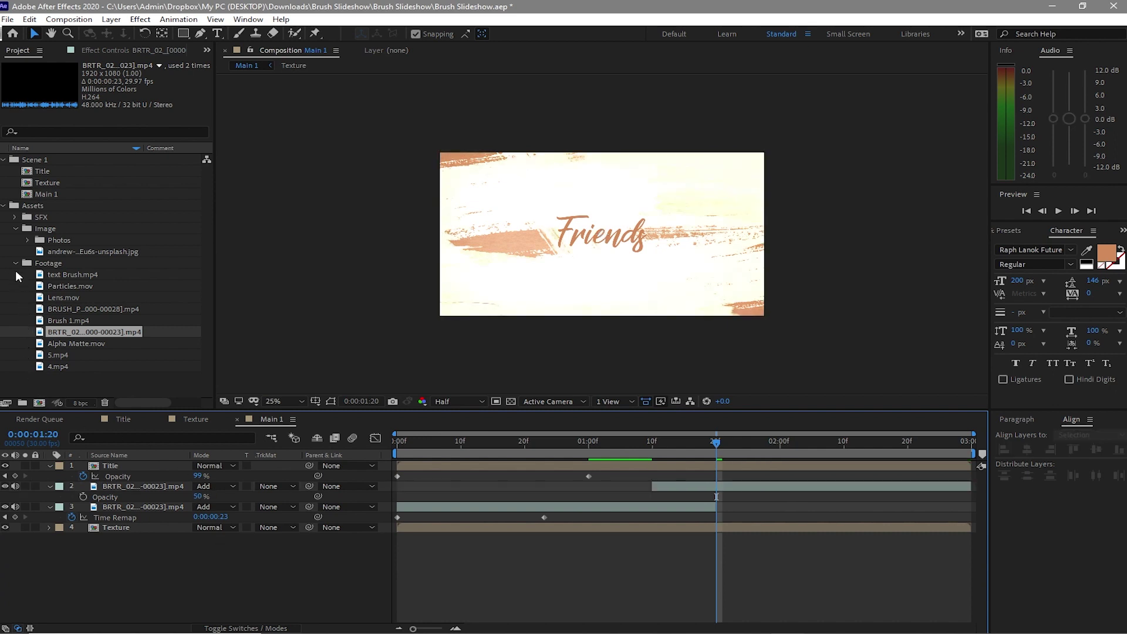
- Place Alpha Matte.mov directly above the Texture layer with the Overlay blending mode and preview the composition
{"action": "left_click_drag", "start_coordinate": [65, 340], "coordinate": [92, 520]}
{"action": "left_click", "coordinate": [220, 528]}
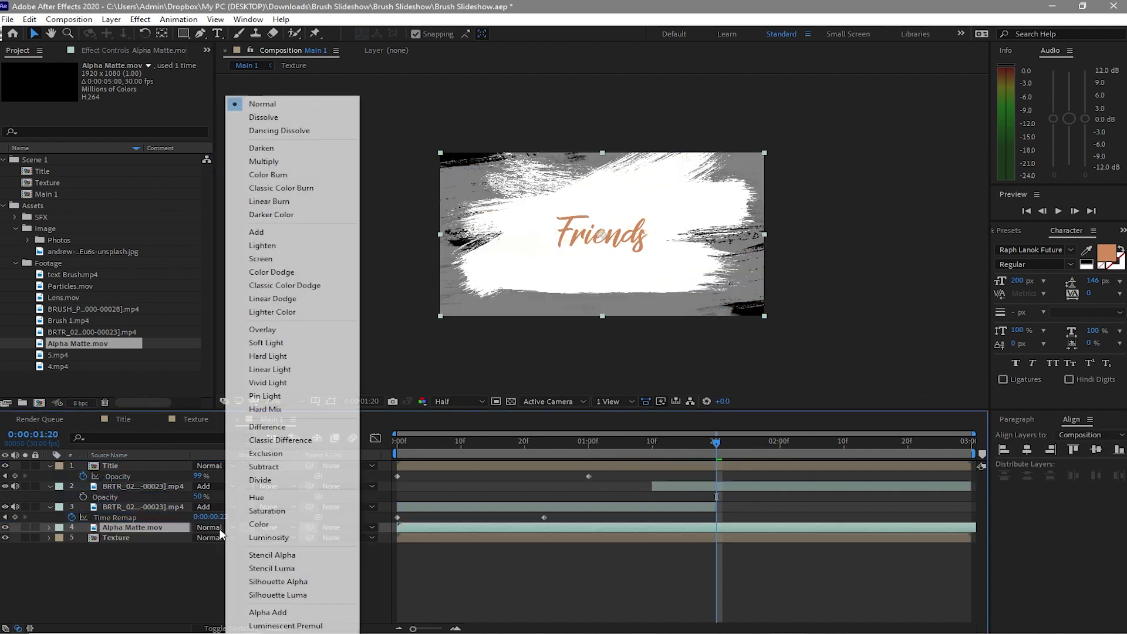
{"action": "left_click", "coordinate": [258, 330]}
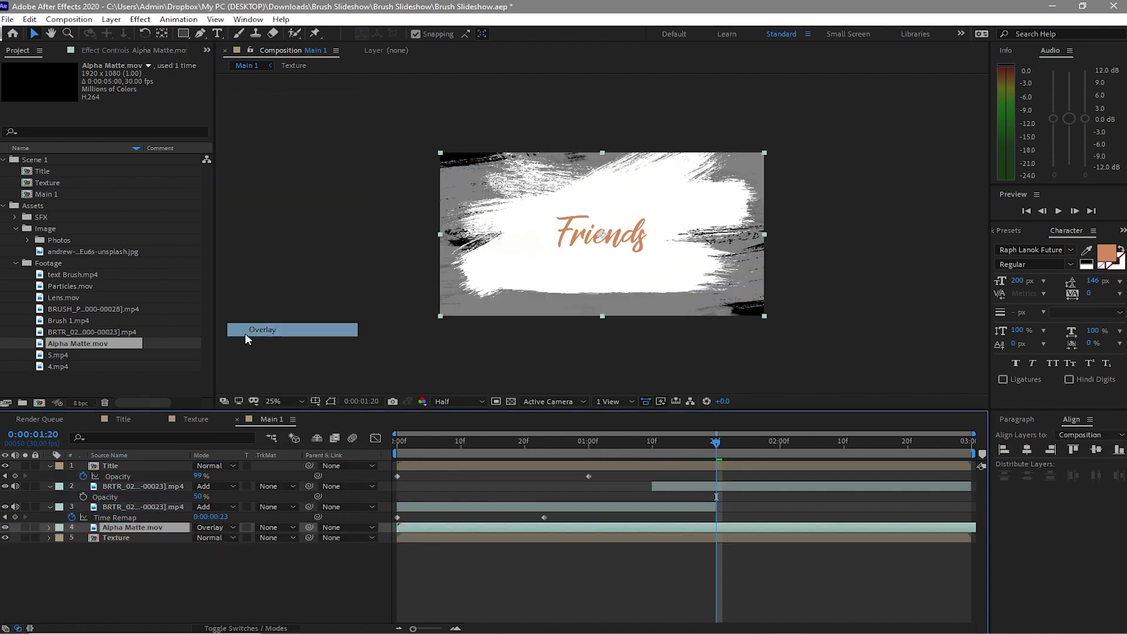
{"action": "key", "text": "space"}
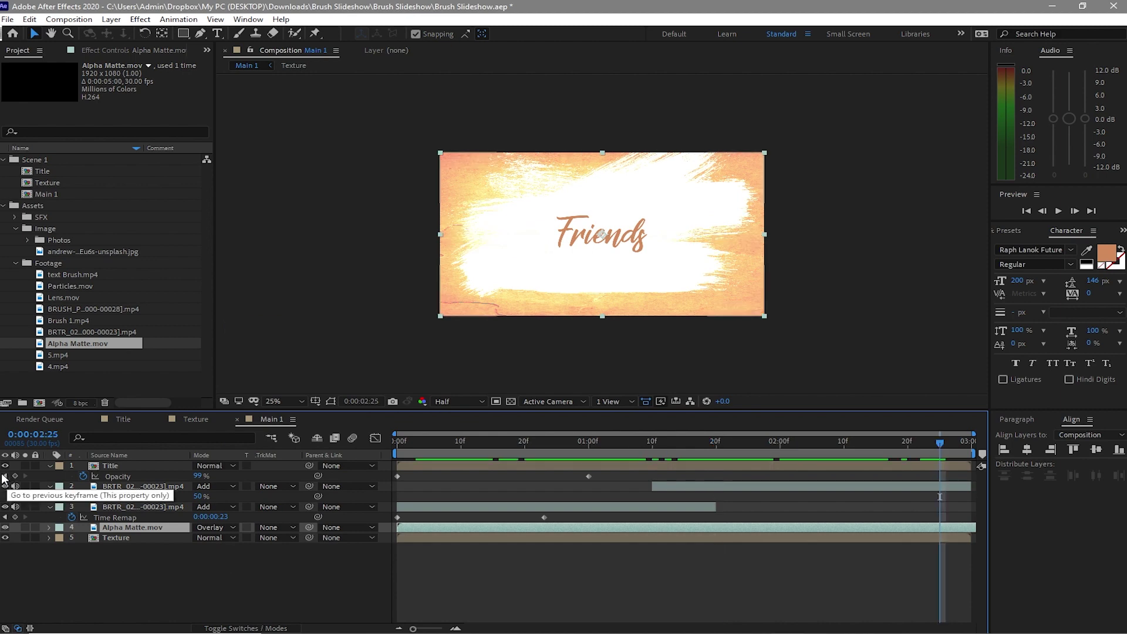
- Set the Title layer's opacity keyframe at 0:00:01:00 to 100% and collapse the expanded layer properties
{"action": "left_click", "coordinate": [5, 476]}
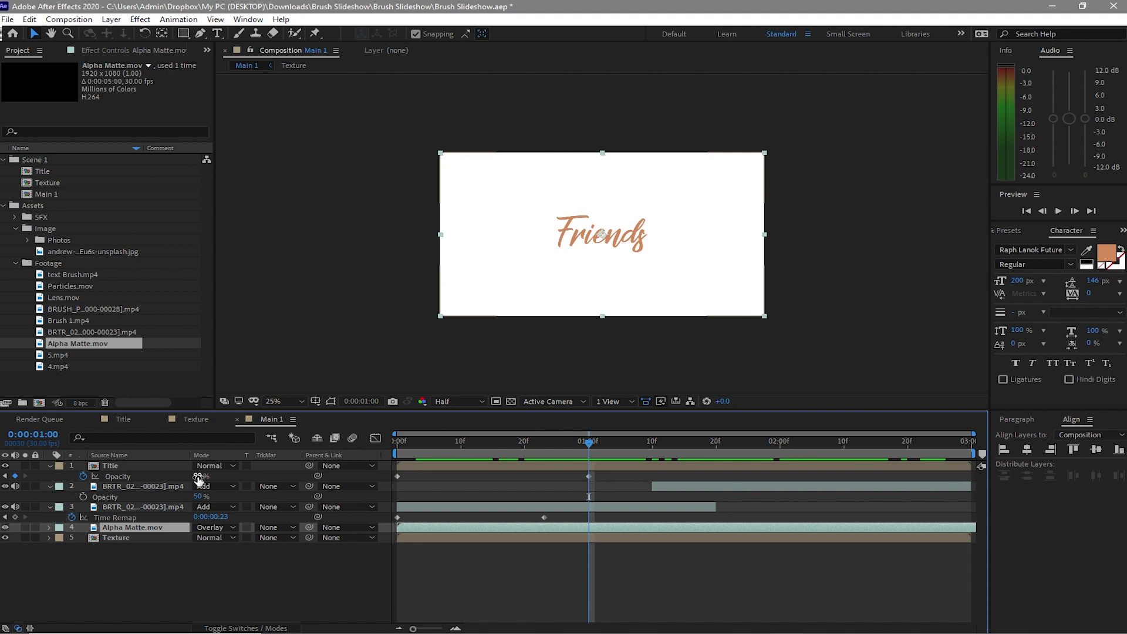
{"action": "left_click_drag", "start_coordinate": [198, 479], "coordinate": [218, 483]}
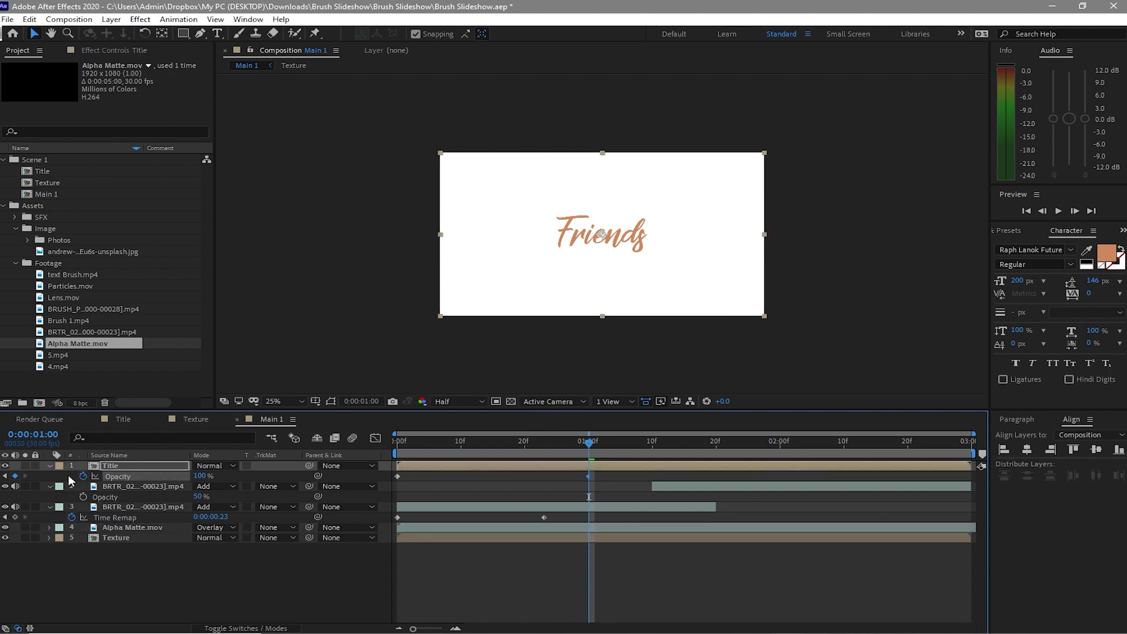
{"action": "left_click", "coordinate": [41, 463]}
{"action": "left_click", "coordinate": [48, 465]}
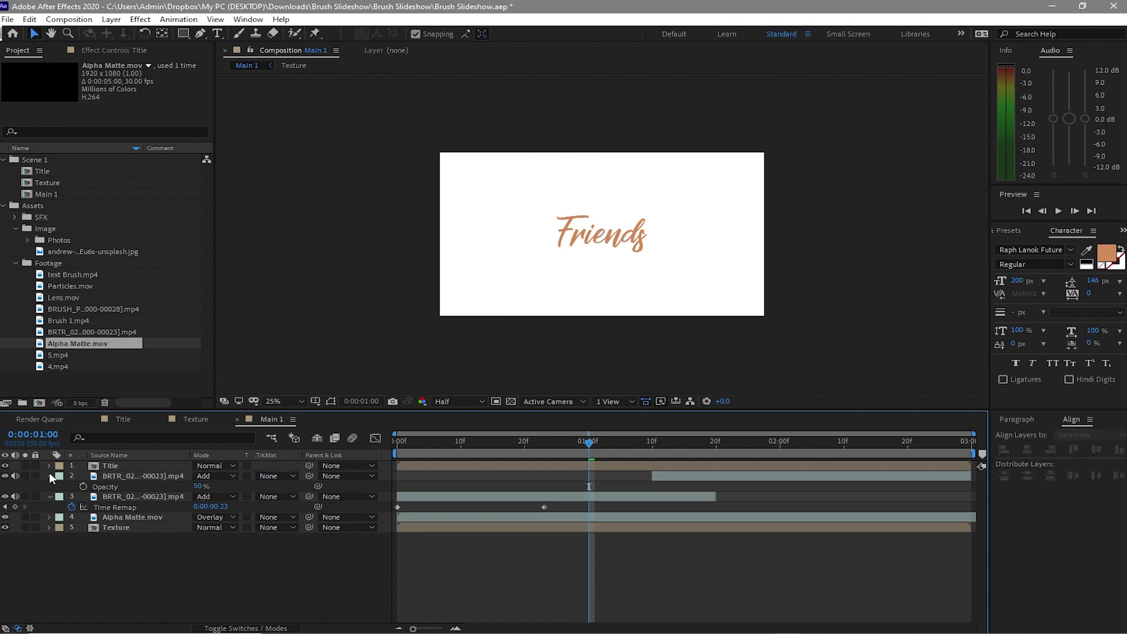
{"action": "left_click", "coordinate": [49, 475]}
{"action": "left_click", "coordinate": [50, 486]}
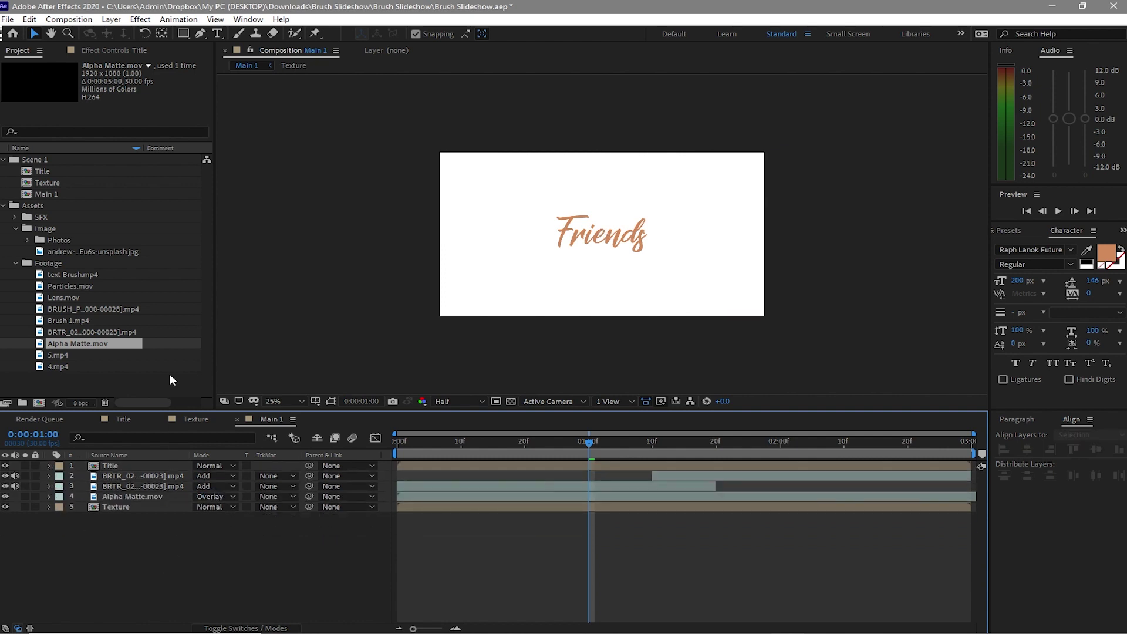
- Create a new 1920 x 1080 px composition named Placeholder 1, lasting 3 seconds at 30 fps
{"action": "left_click", "coordinate": [84, 20]}
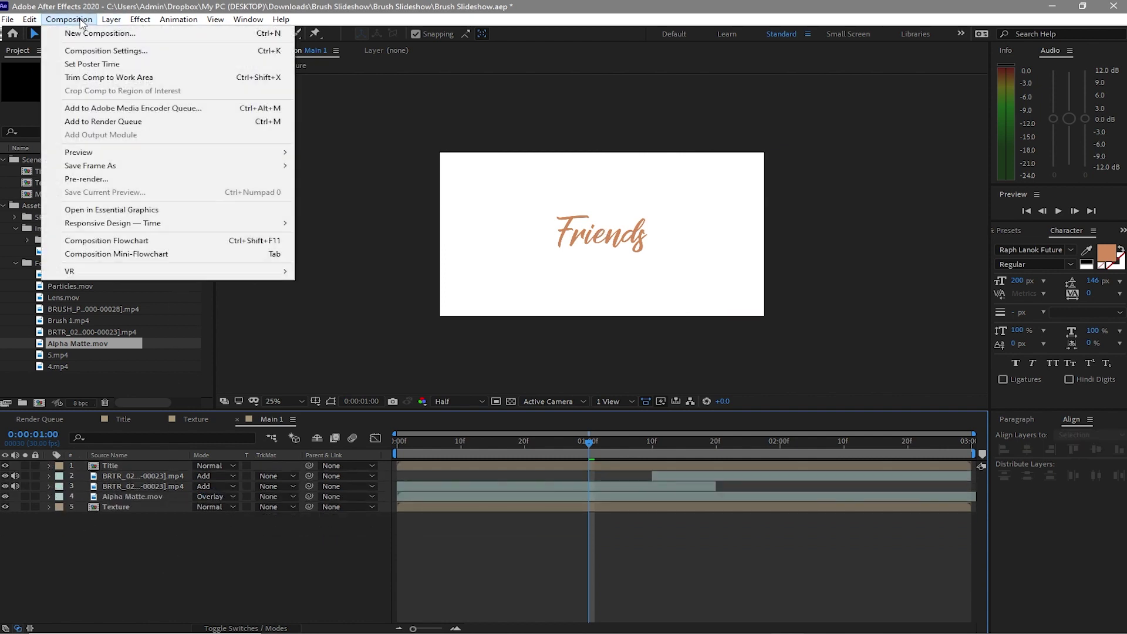
{"action": "left_click", "coordinate": [74, 34]}
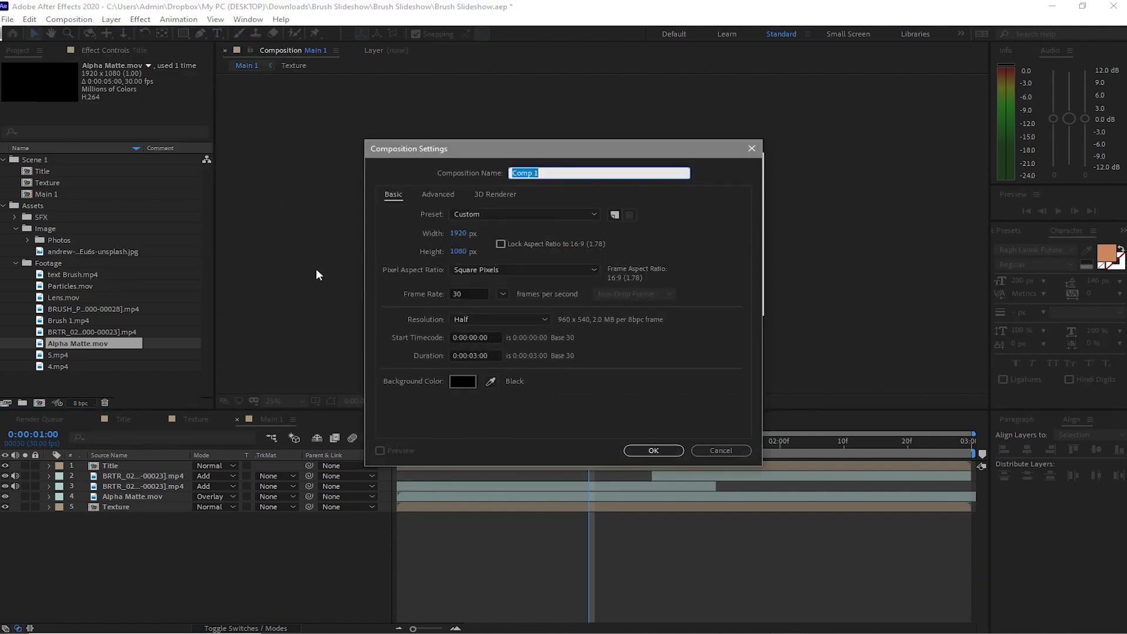
{"action": "type", "text": "Placeholder 1"}
{"action": "left_click", "coordinate": [649, 451]}
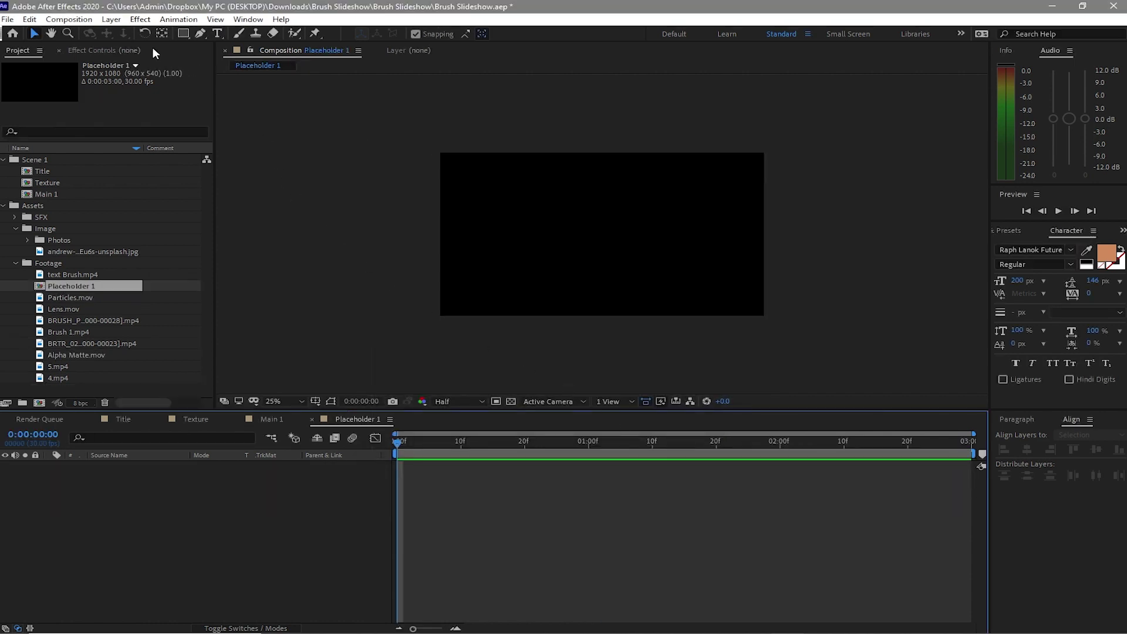
- Create a new composition named Text Placeholder 1 with a width of 1200 px and a height of 400 px
{"action": "left_click", "coordinate": [69, 19]}
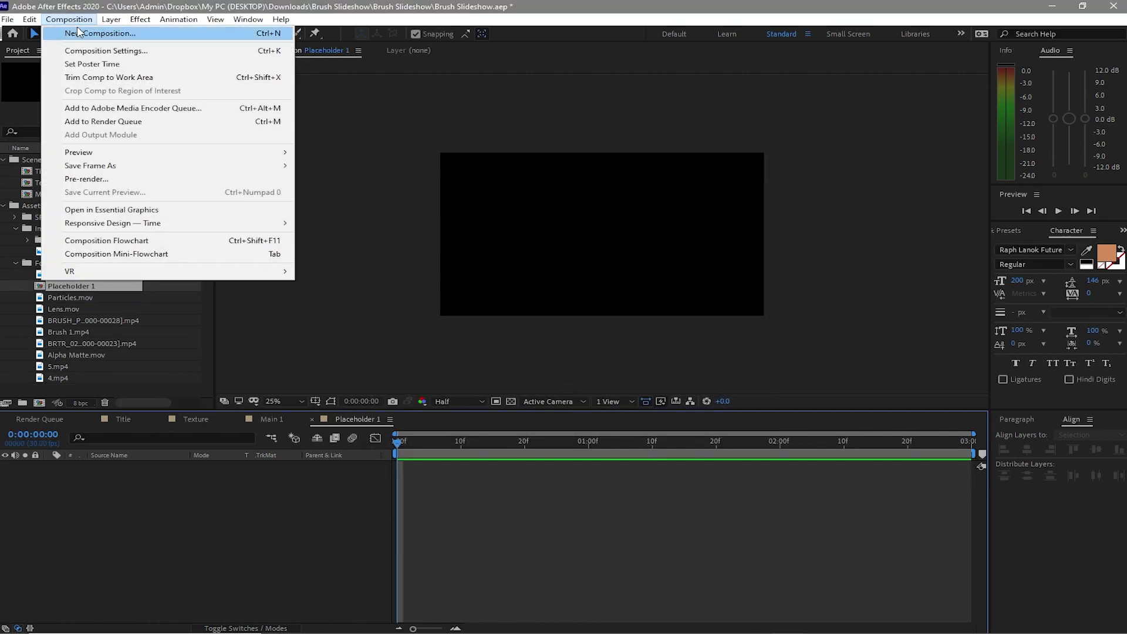
{"action": "left_click", "coordinate": [82, 34]}
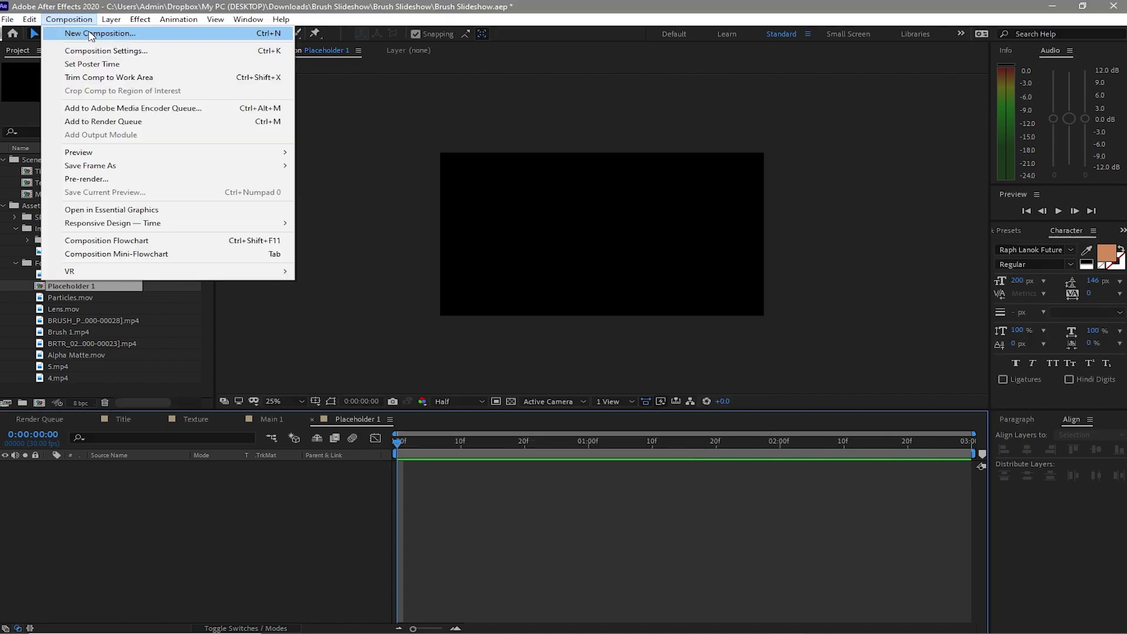
{"action": "left_click", "coordinate": [91, 34]}
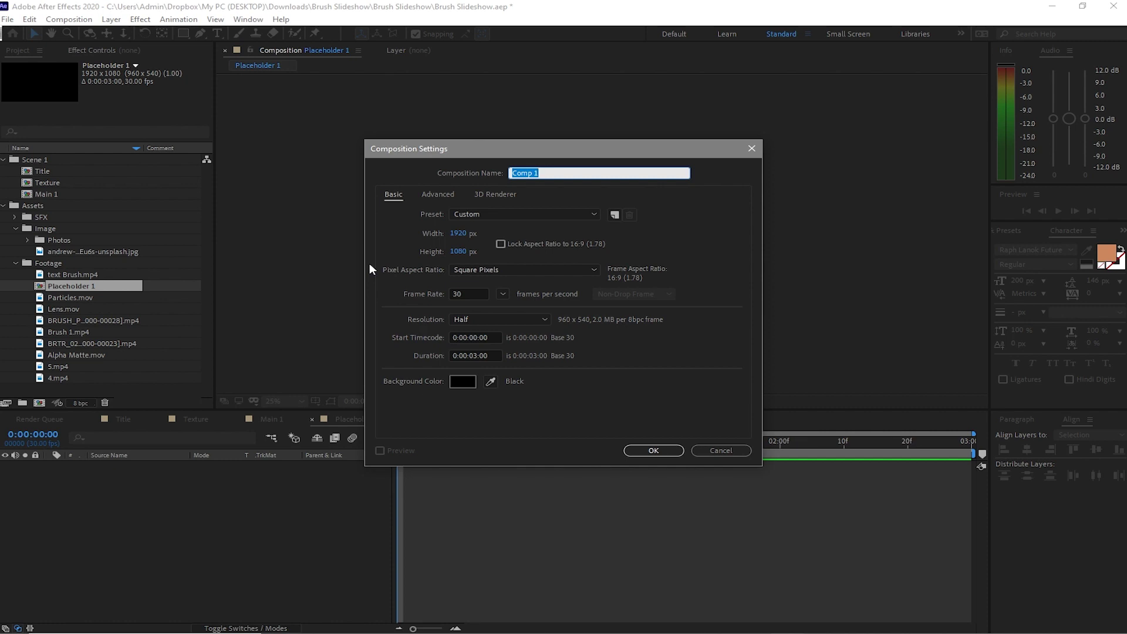
{"action": "type", "text": "Text Placeholder"}
{"action": "key", "text": "Tab"}
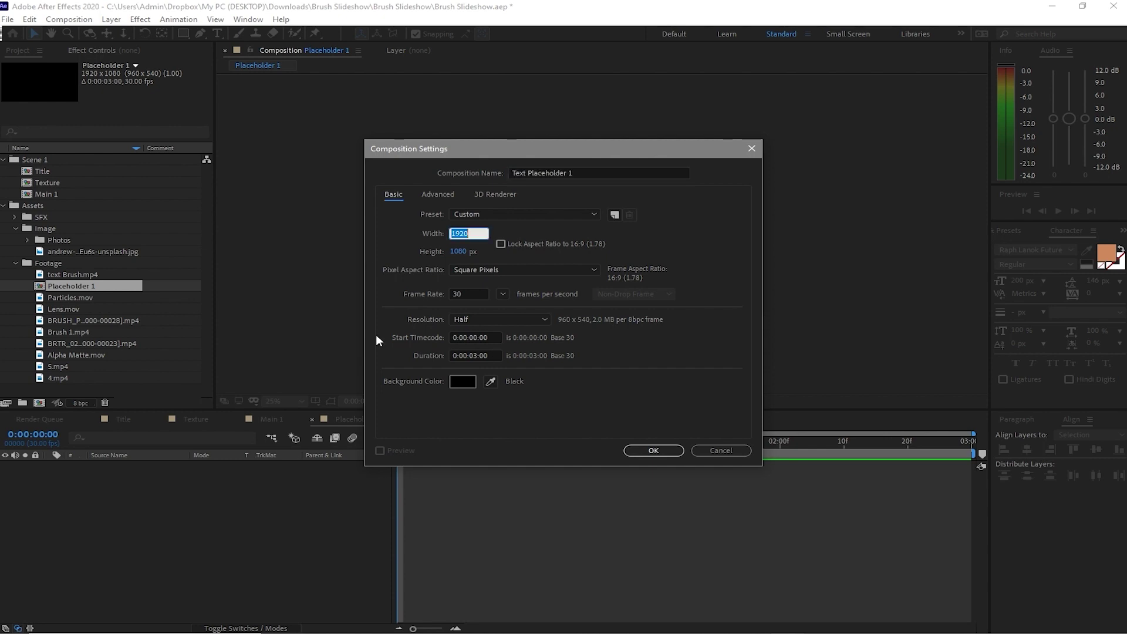
{"action": "type", "text": "120"}
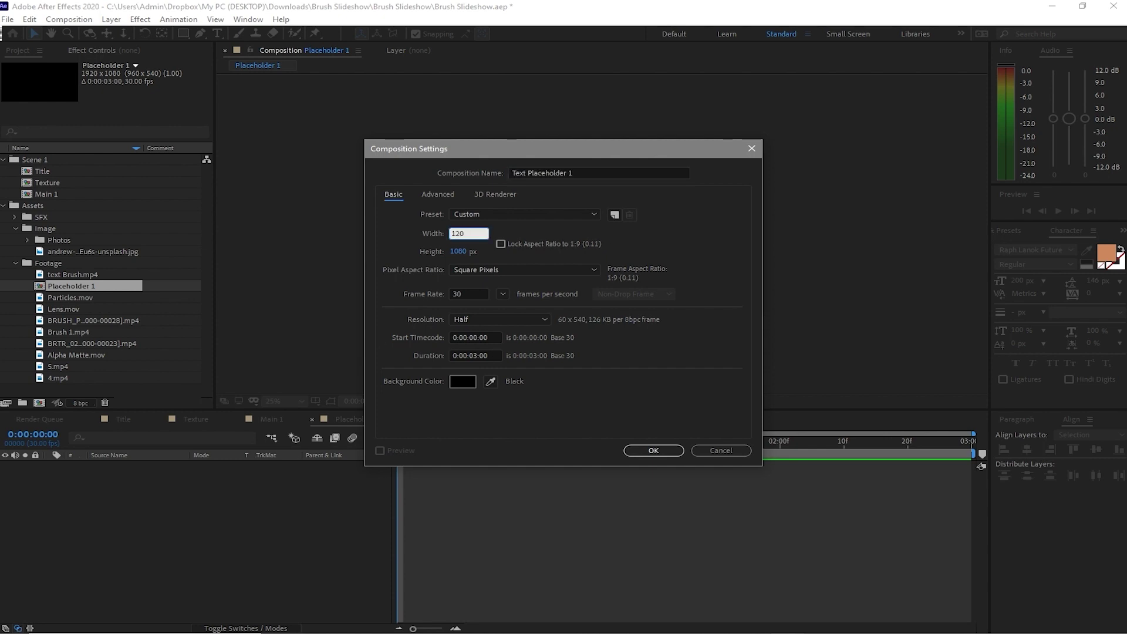
{"action": "type", "text": "0"}
{"action": "left_click", "coordinate": [458, 252]}
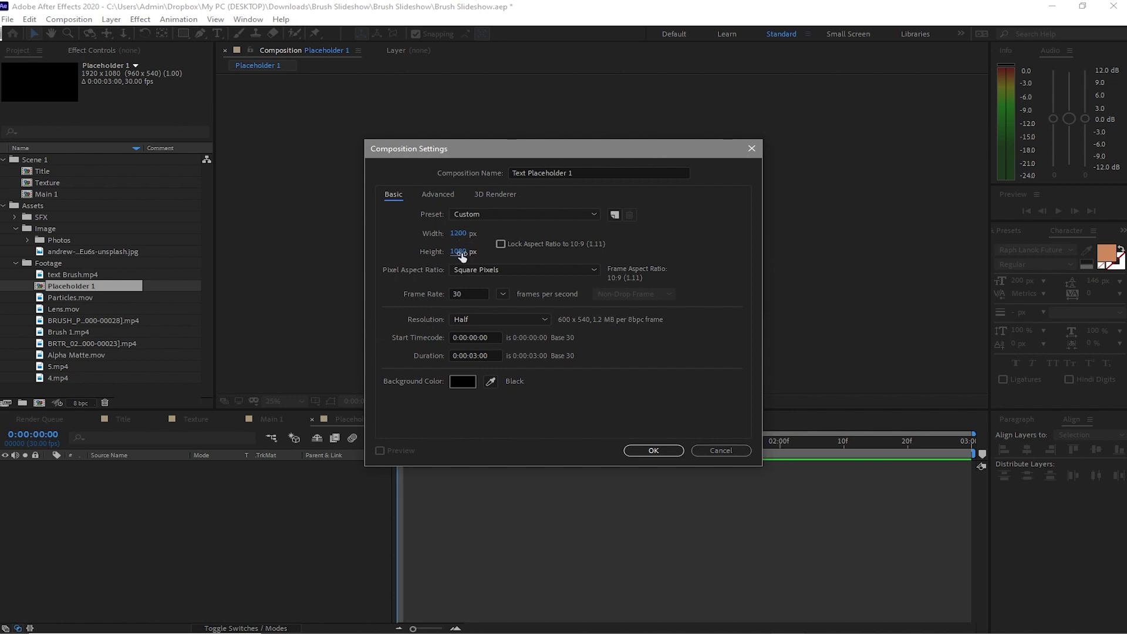
{"action": "type", "text": "400"}
{"action": "left_click", "coordinate": [651, 451]}
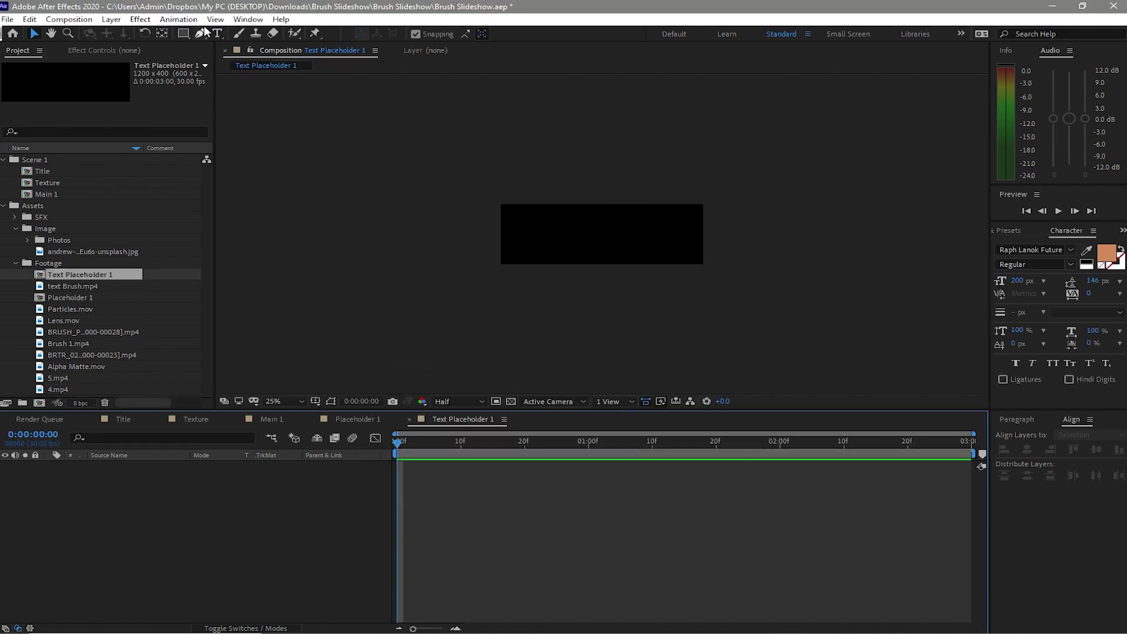
- Add a text layer containing a person's first name to the Text Placeholder 1 composition
{"action": "left_click", "coordinate": [217, 33]}
{"action": "left_click", "coordinate": [553, 234]}
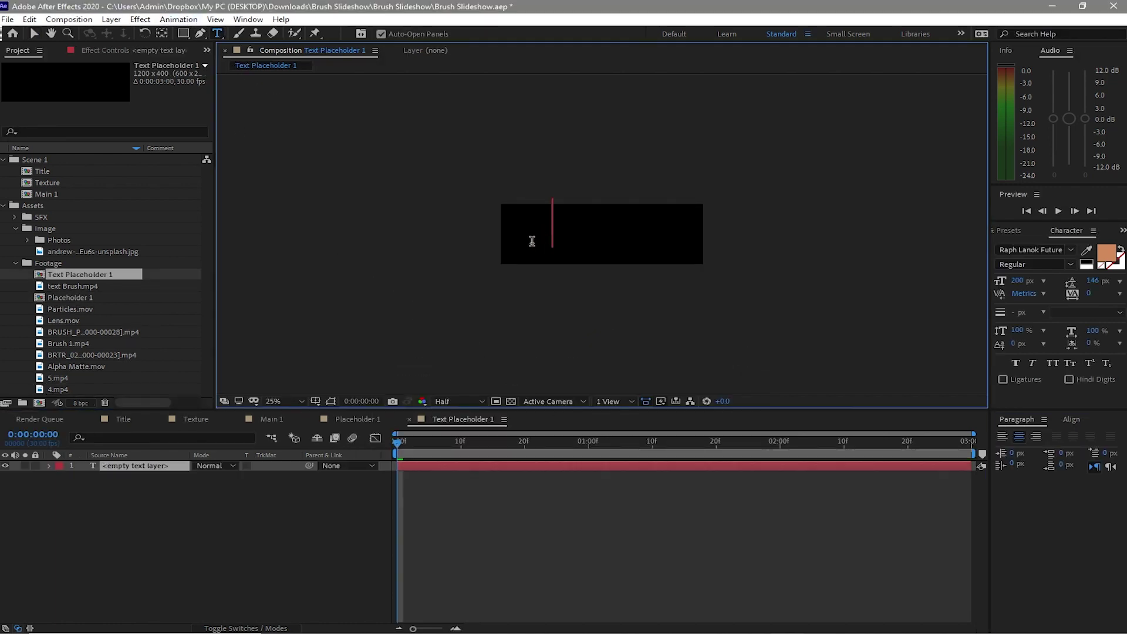
{"action": "type", "text": "A"}
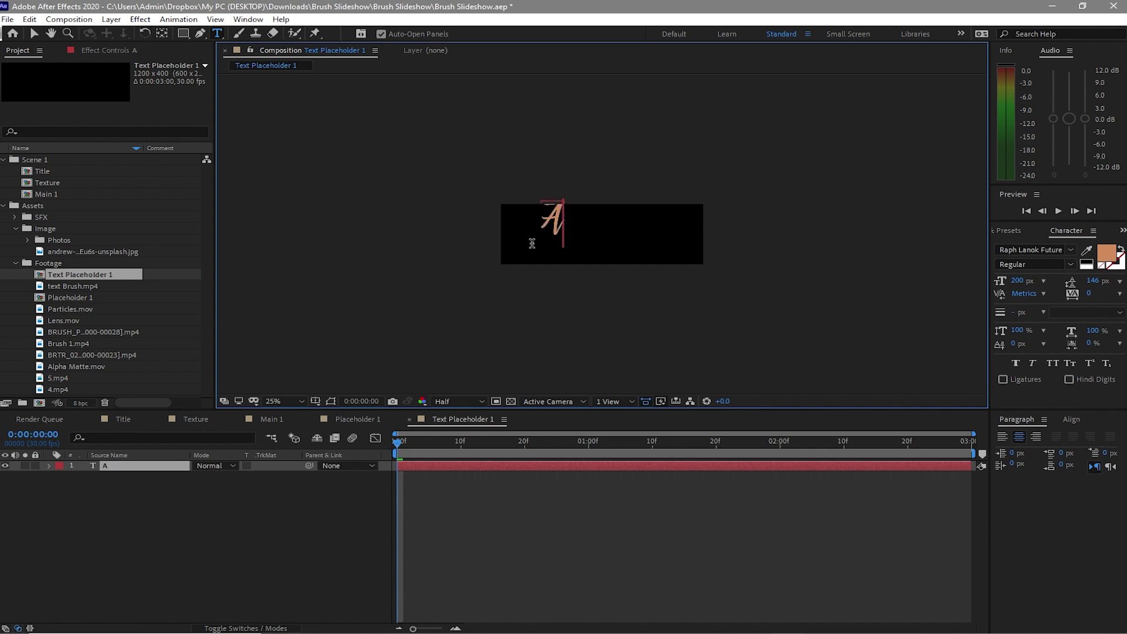
{"action": "type", "text": "manda"}
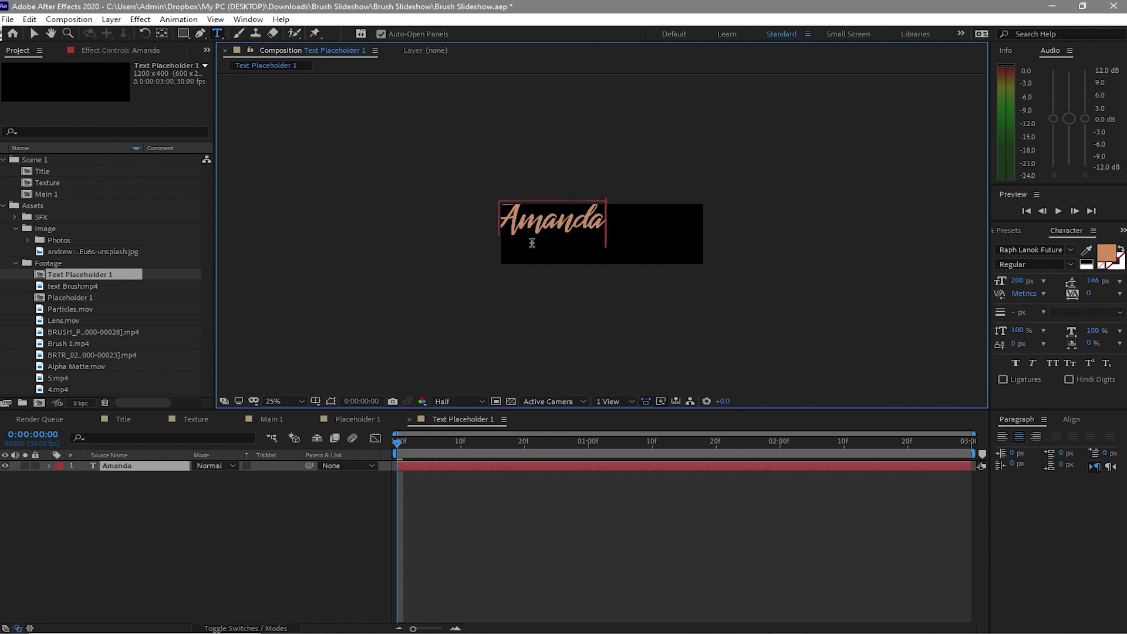
{"action": "left_click", "coordinate": [34, 34]}
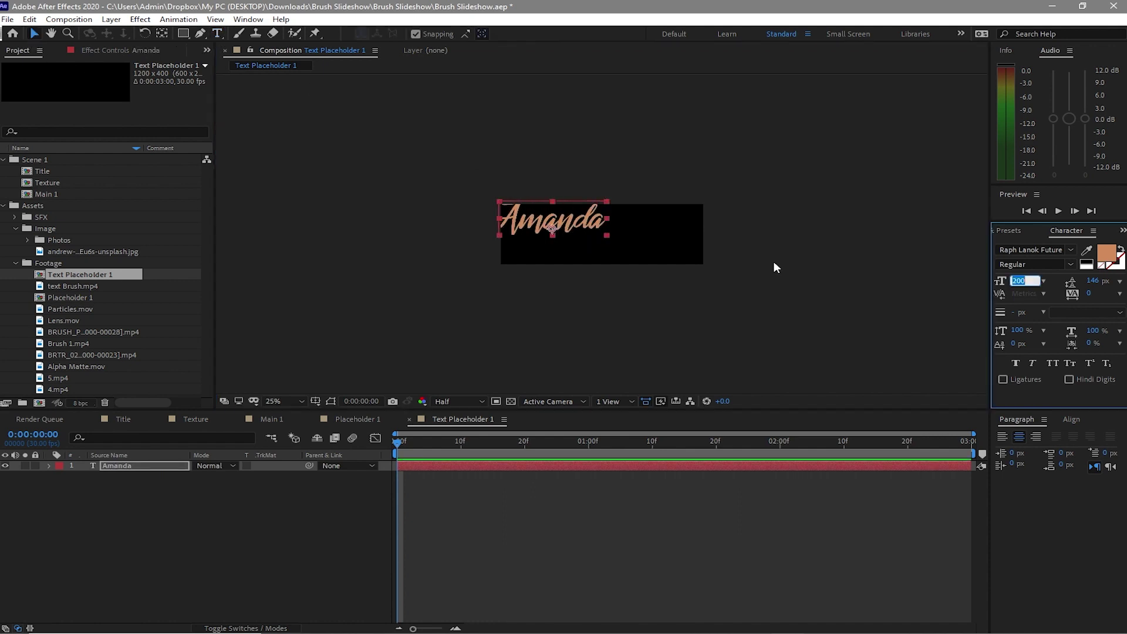
- Set the name text's font size to 100 px and center it horizontally and vertically in the composition
{"action": "type", "text": "10"}
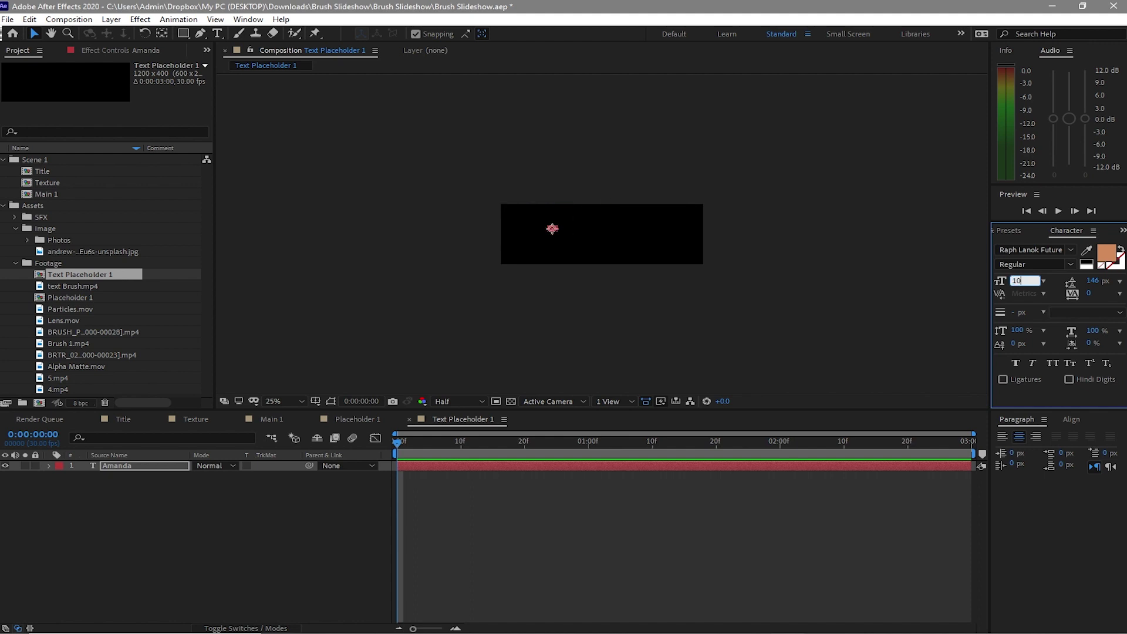
{"action": "type", "text": "0"}
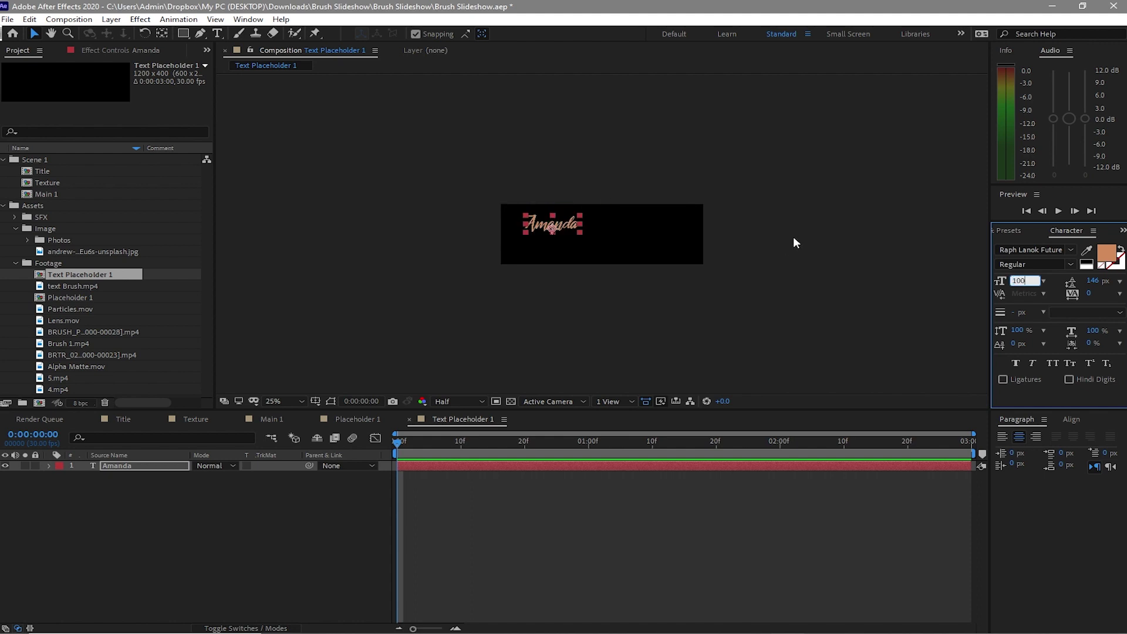
{"action": "left_click", "coordinate": [1072, 418]}
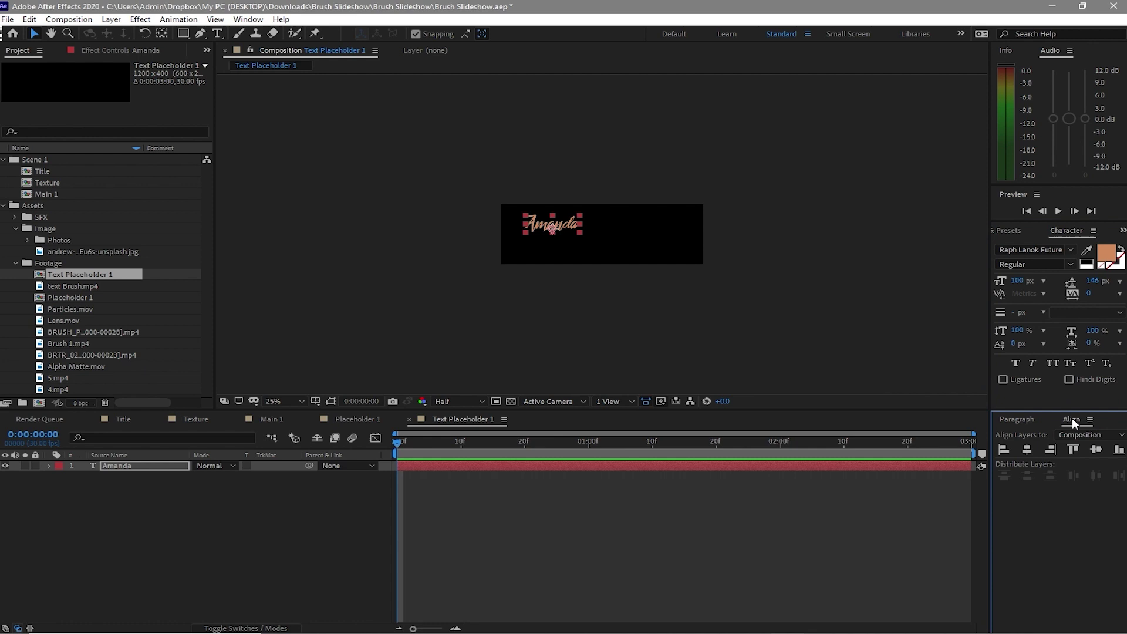
{"action": "left_click", "coordinate": [1027, 449]}
{"action": "left_click", "coordinate": [1095, 450]}
- Create a new project folder named Scene 2 outside the existing folders
{"action": "left_click", "coordinate": [20, 302]}
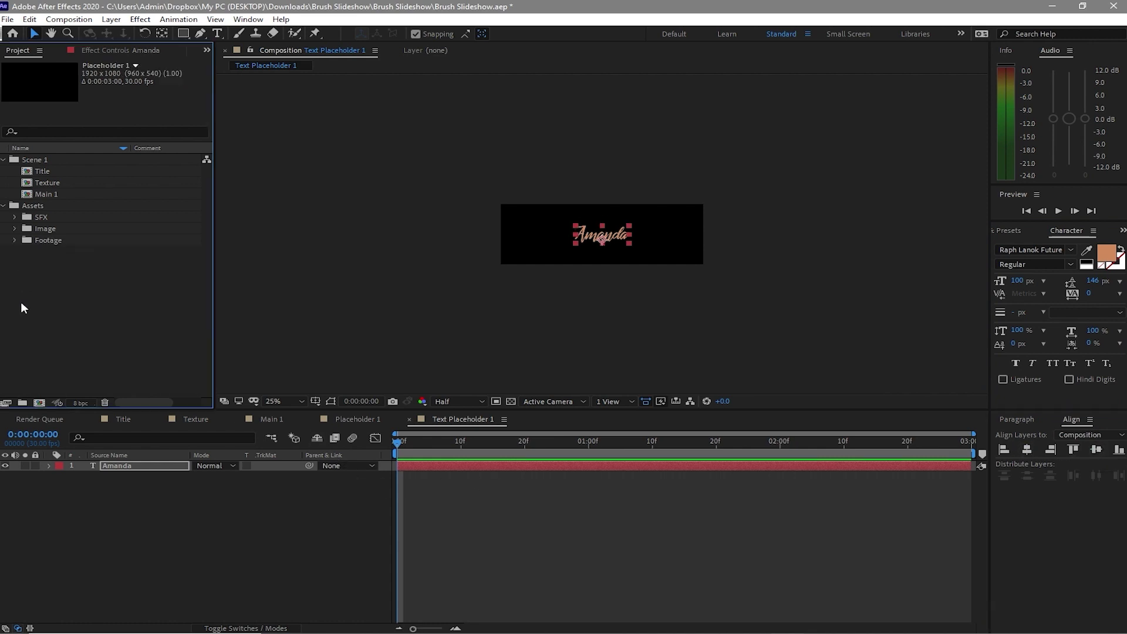
{"action": "left_click", "coordinate": [22, 403]}
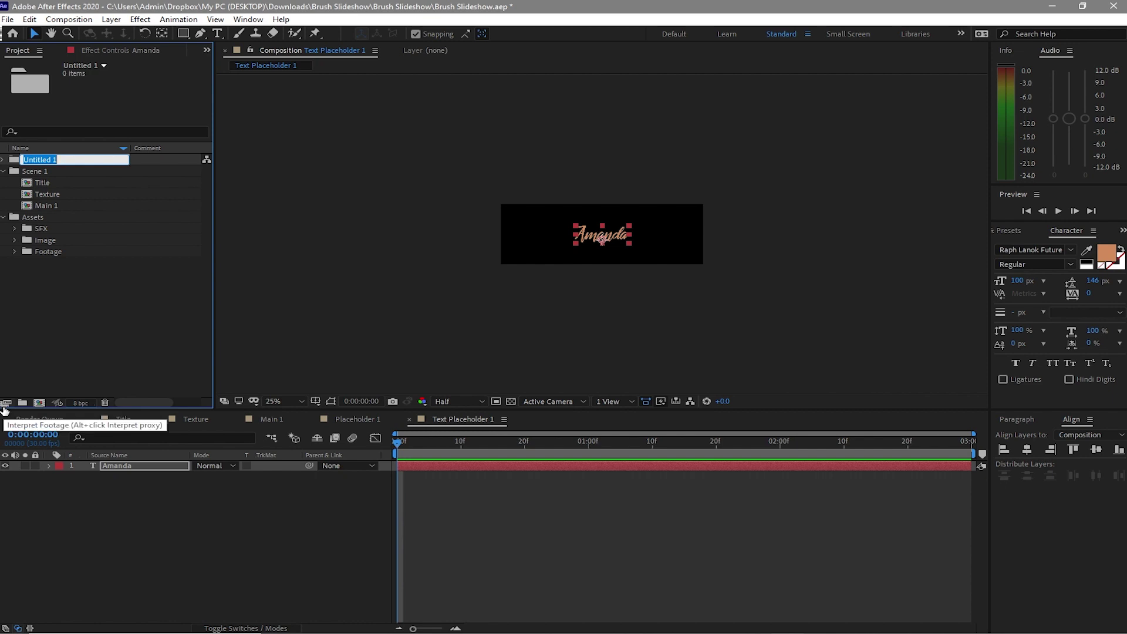
{"action": "type", "text": "Scene 2"}
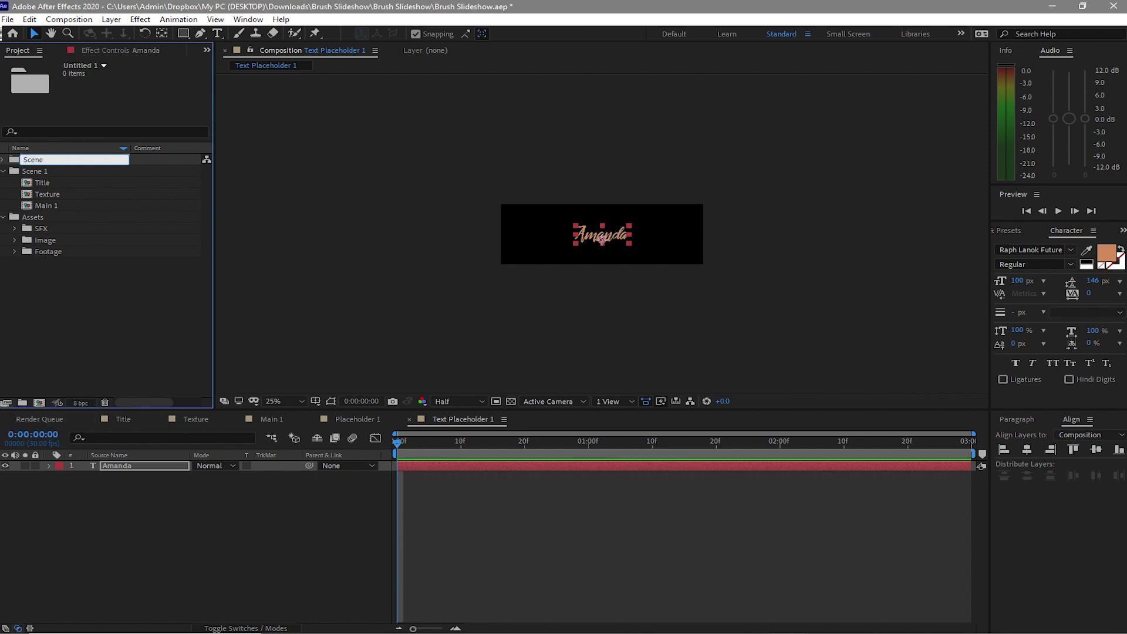
- Move the Text Placeholder 1 and Placeholder 1 compositions from Footage into the Scene 2 folder and collapse the Assets folder
{"action": "left_click", "coordinate": [14, 251]}
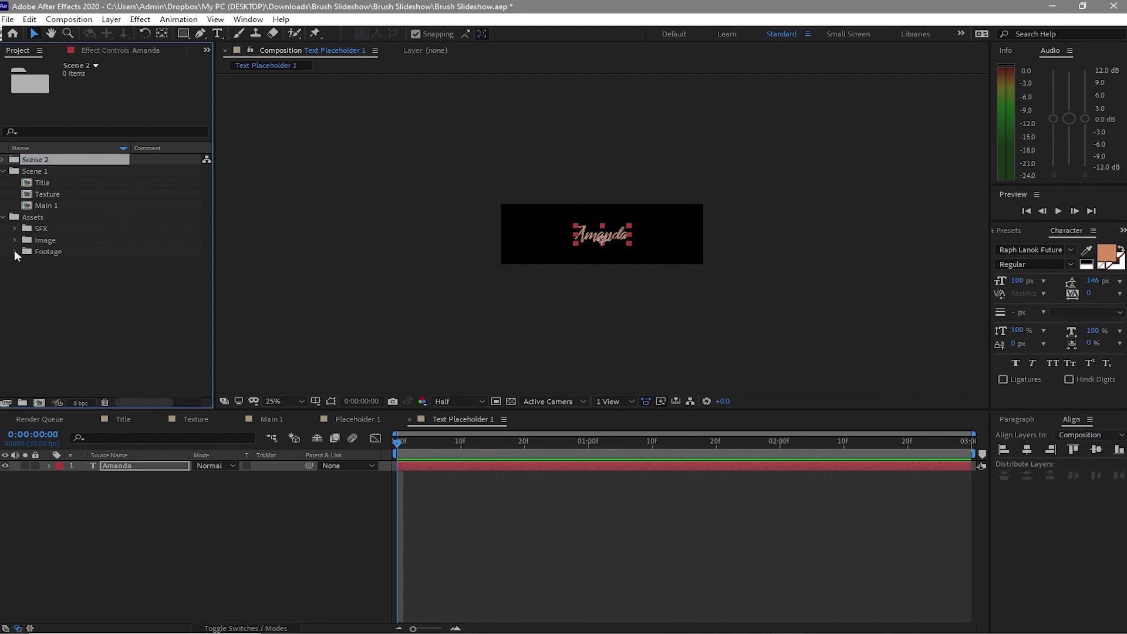
{"action": "left_click_drag", "start_coordinate": [51, 266], "coordinate": [29, 160]}
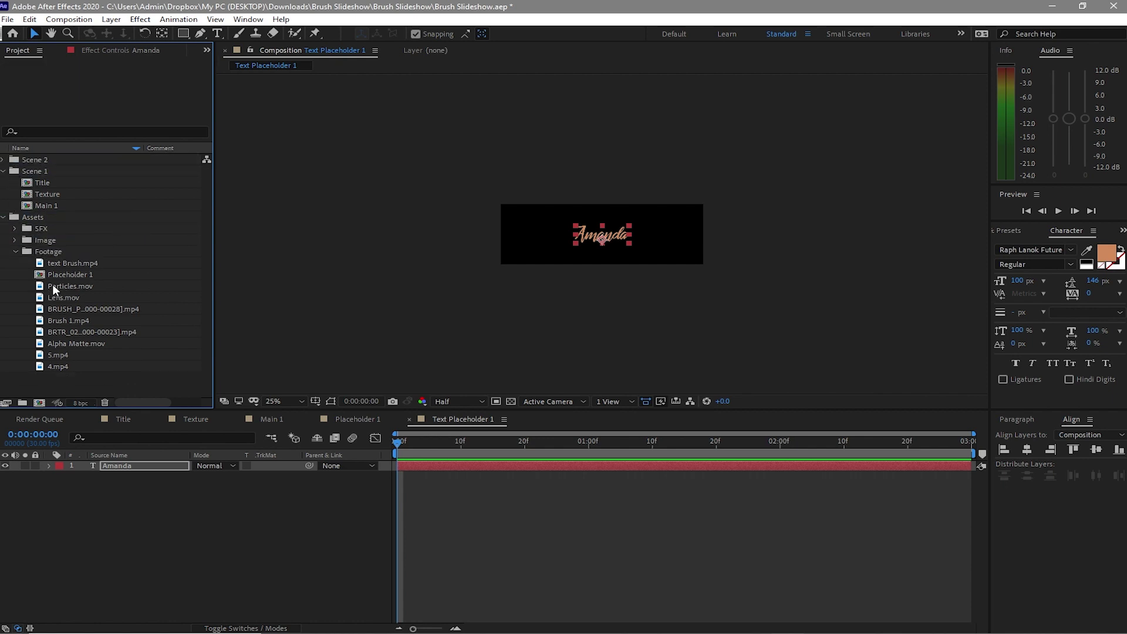
{"action": "left_click_drag", "start_coordinate": [59, 276], "coordinate": [27, 161]}
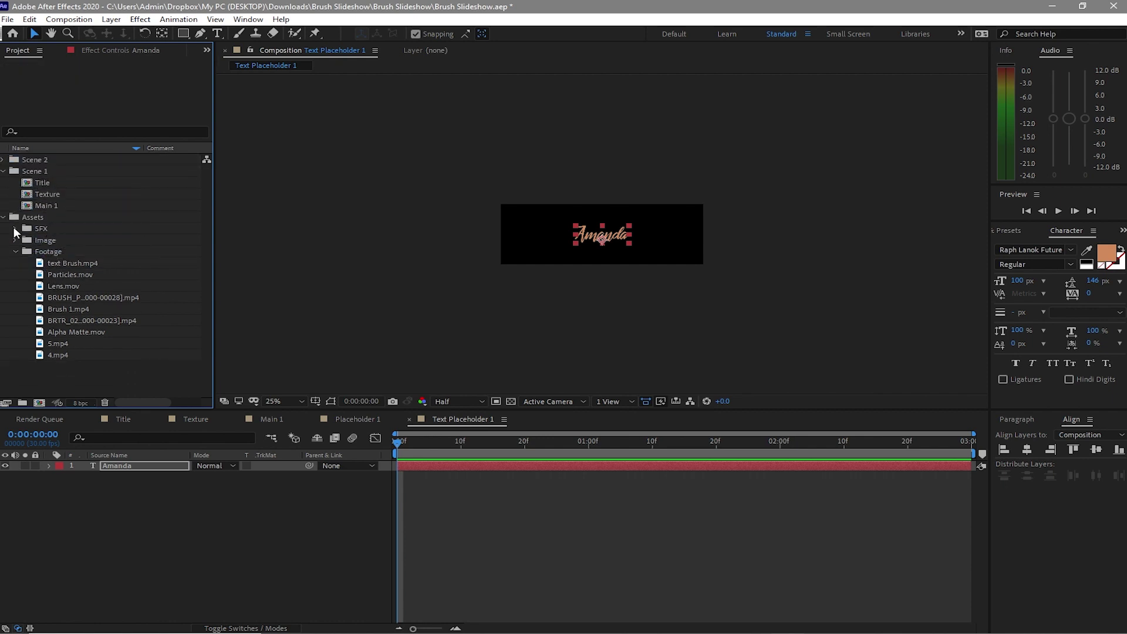
{"action": "left_click", "coordinate": [15, 252]}
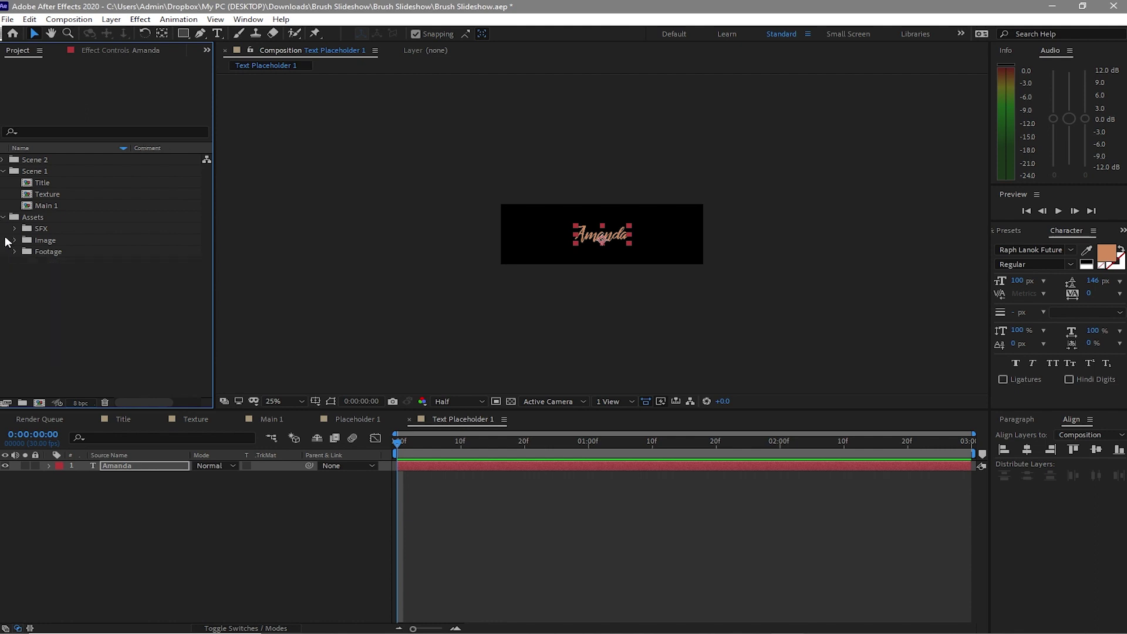
{"action": "left_click", "coordinate": [4, 217]}
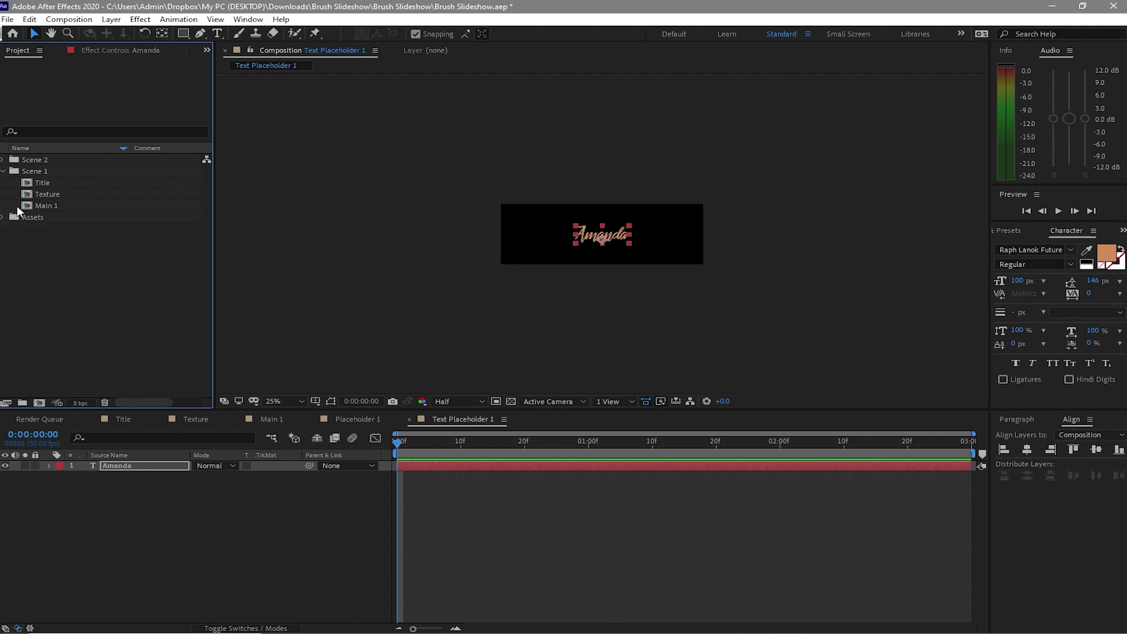
- Duplicate the Main 1 composition as Main 2, move the duplicate into the Scene 2 folder and collapse Scene 1
{"action": "left_click", "coordinate": [23, 205]}
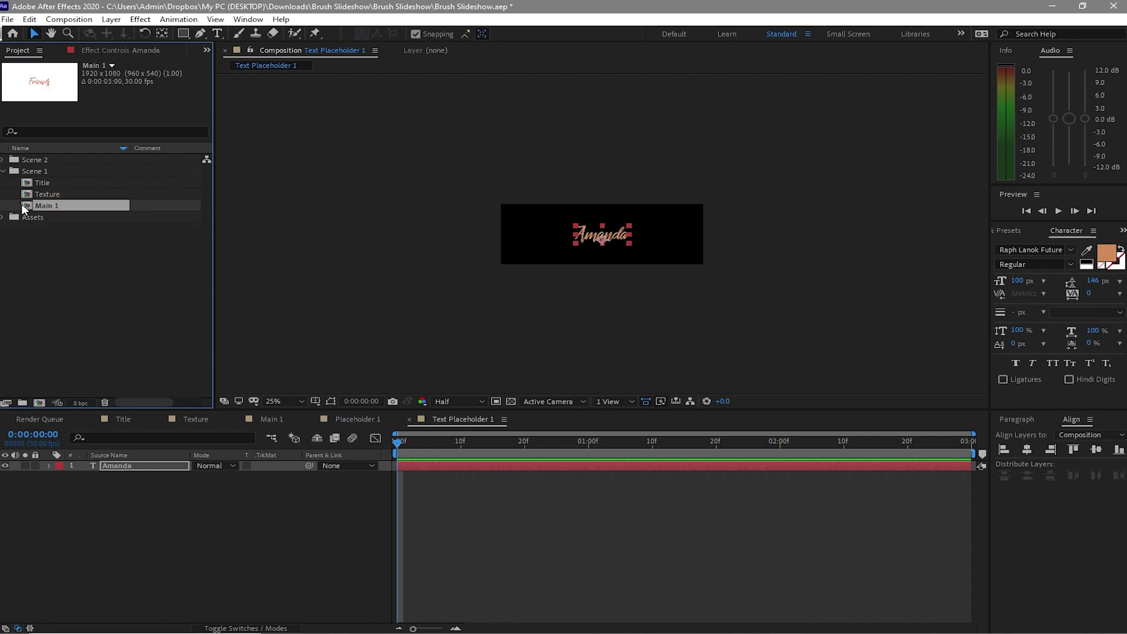
{"action": "left_click", "coordinate": [28, 20]}
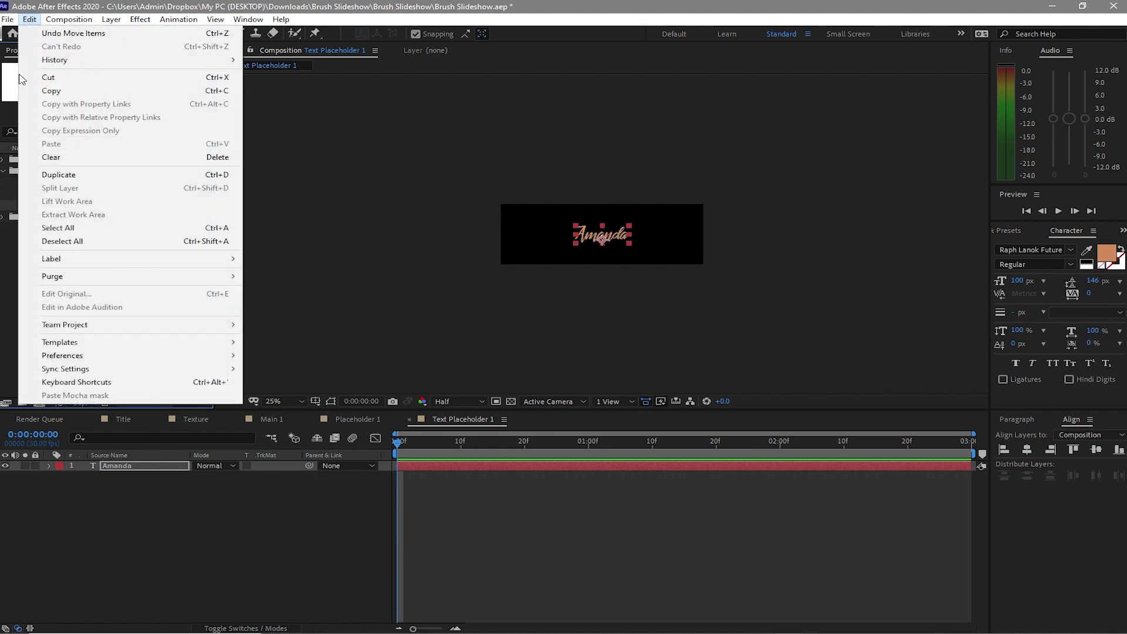
{"action": "left_click", "coordinate": [65, 174]}
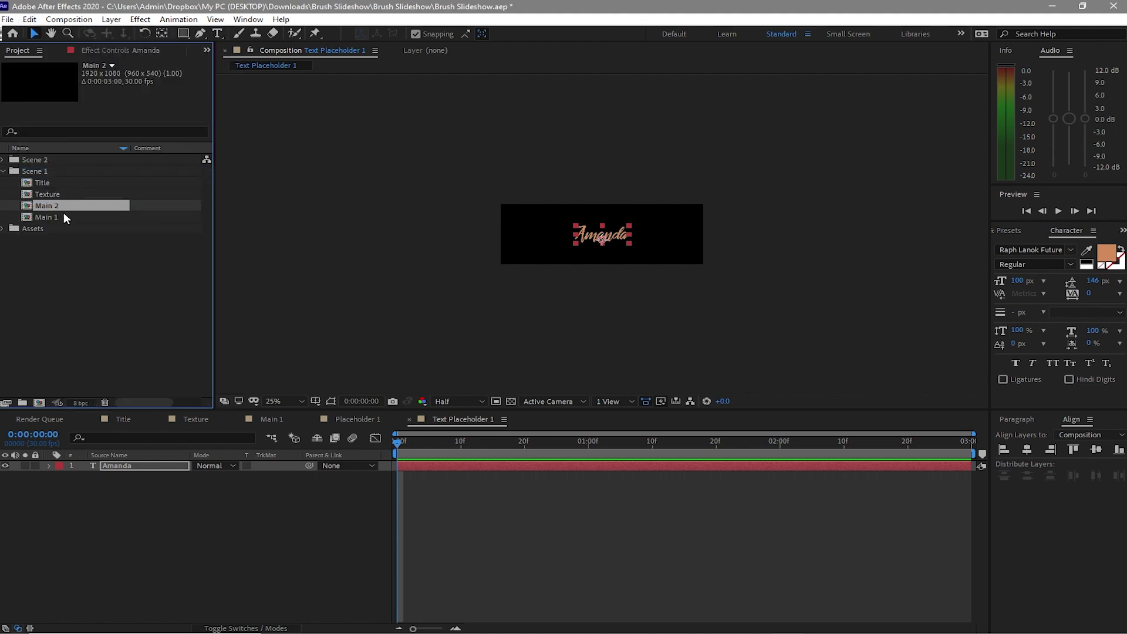
{"action": "left_click_drag", "start_coordinate": [62, 207], "coordinate": [38, 164]}
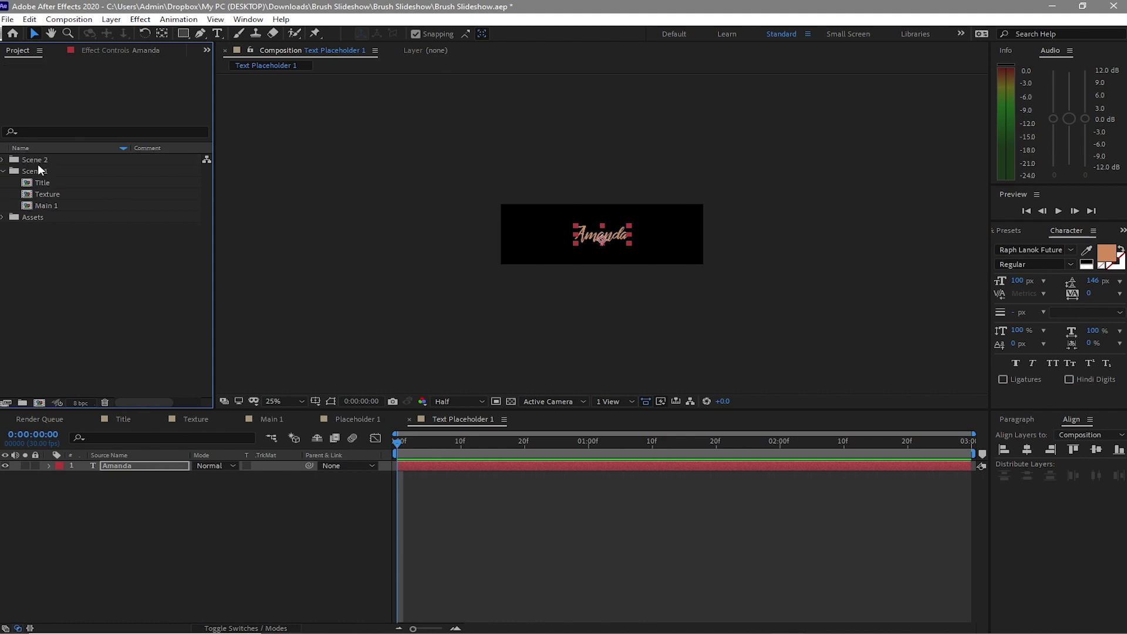
{"action": "double_click", "coordinate": [38, 169]}
- Close the open Title, Texture and Main 1 composition timelines
{"action": "left_click", "coordinate": [95, 420]}
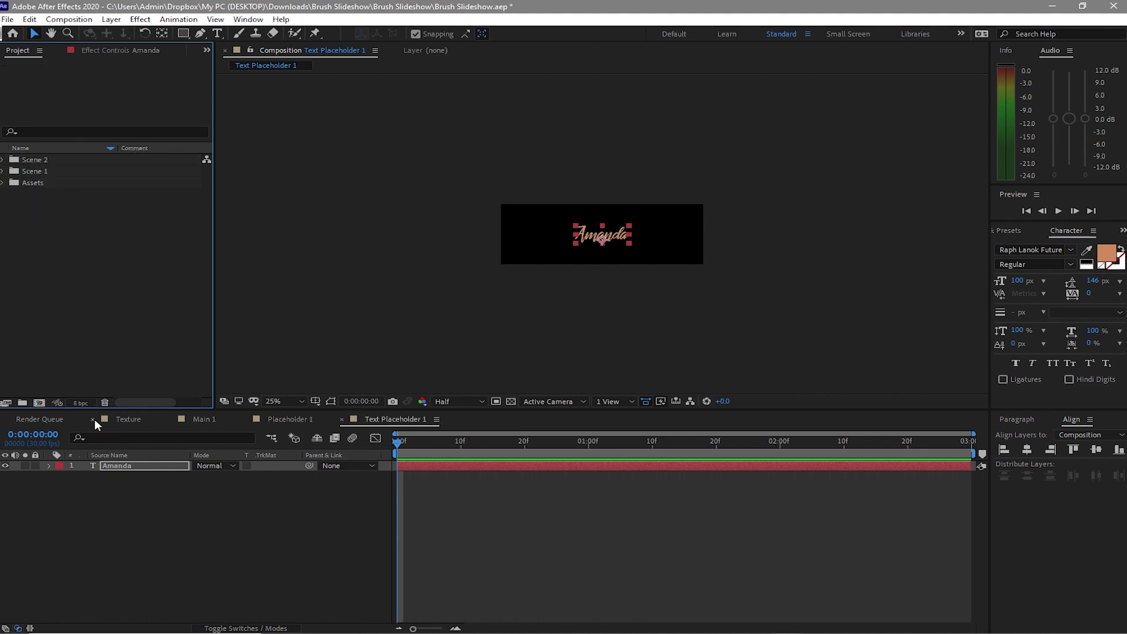
{"action": "left_click", "coordinate": [93, 419]}
{"action": "left_click", "coordinate": [94, 419]}
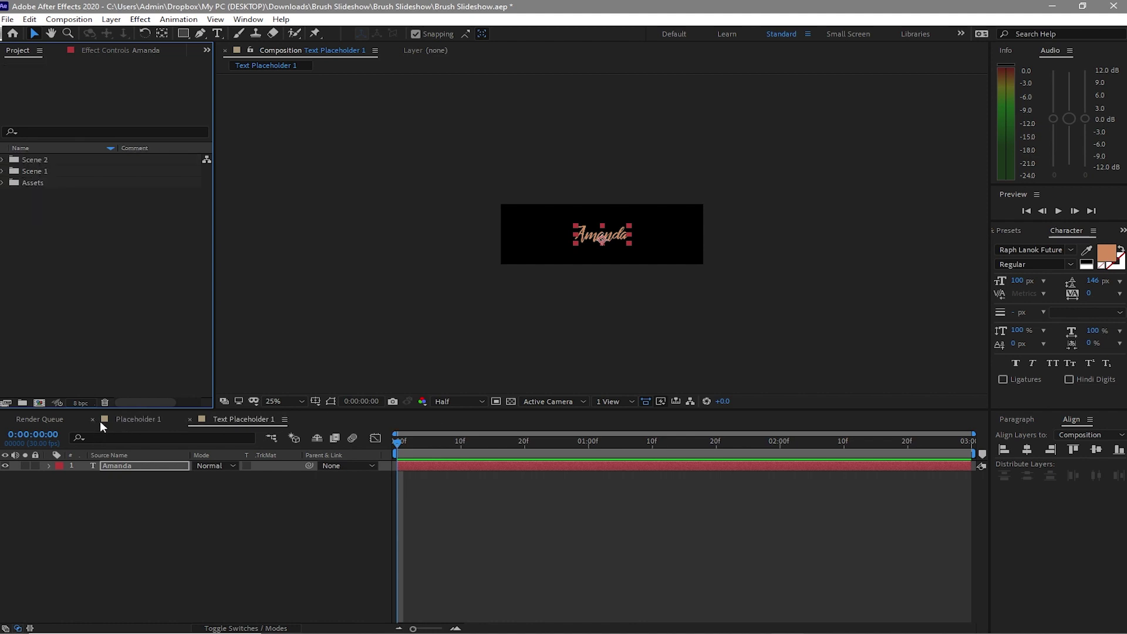
- Place 5.jpg from the Photos folder in the Placeholder 1 composition as a layer
{"action": "left_click", "coordinate": [124, 423]}
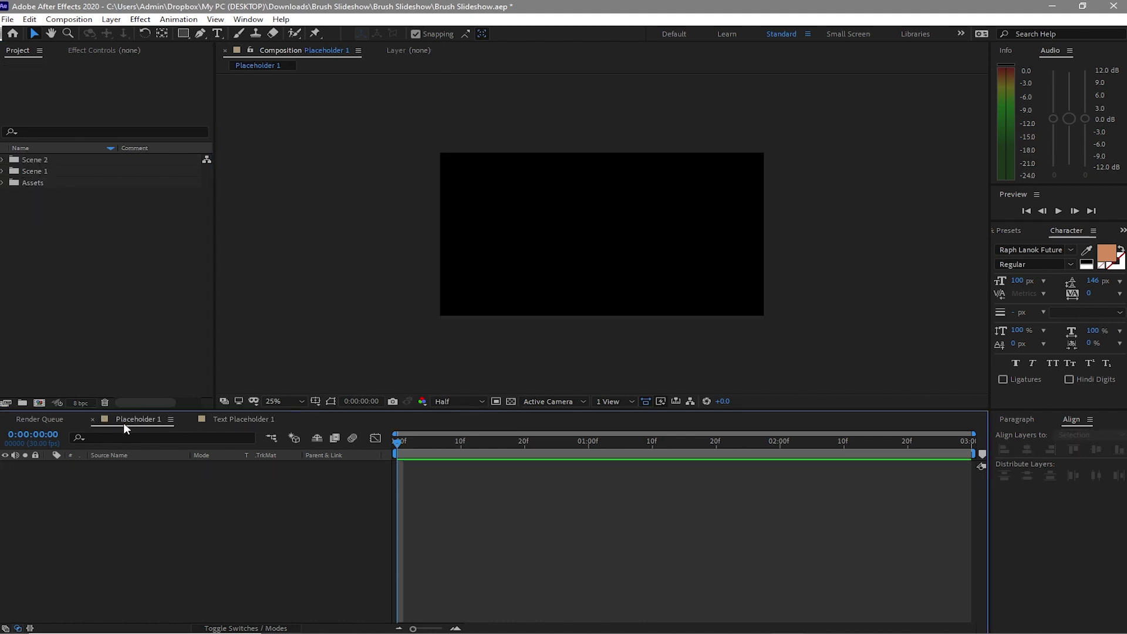
{"action": "left_click", "coordinate": [3, 187]}
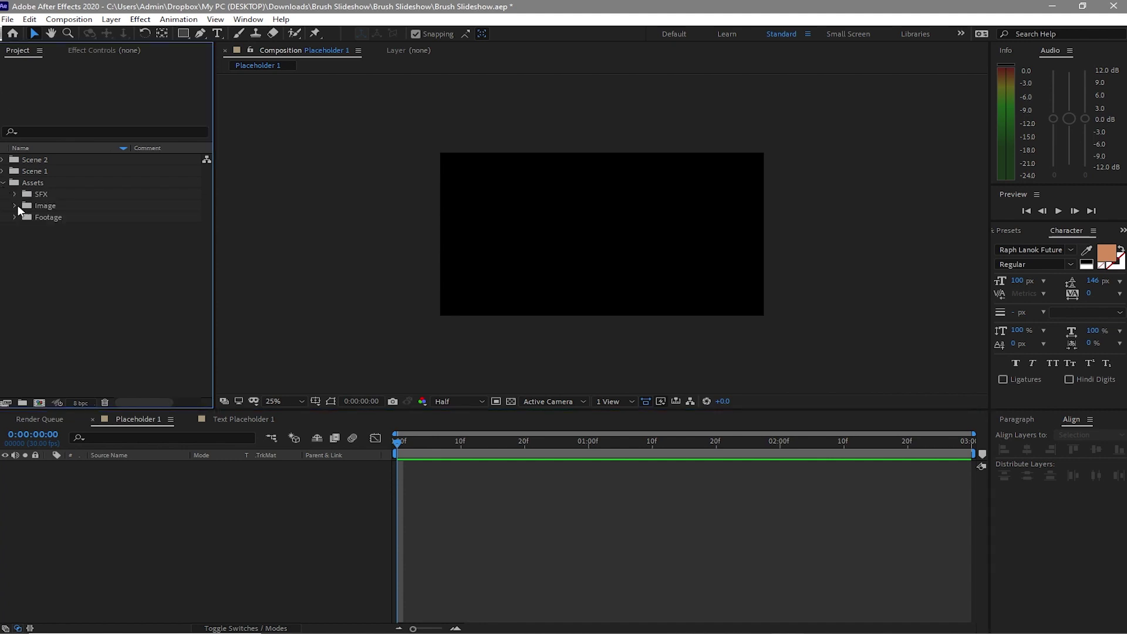
{"action": "left_click", "coordinate": [15, 205]}
{"action": "left_click", "coordinate": [28, 219]}
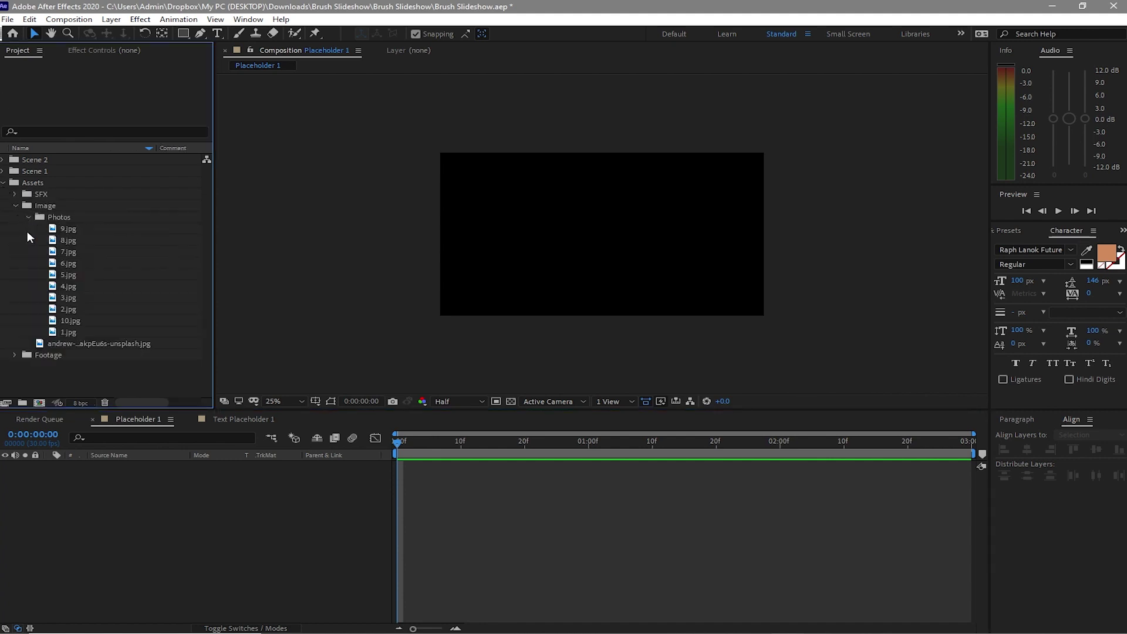
{"action": "left_click_drag", "start_coordinate": [63, 273], "coordinate": [93, 533]}
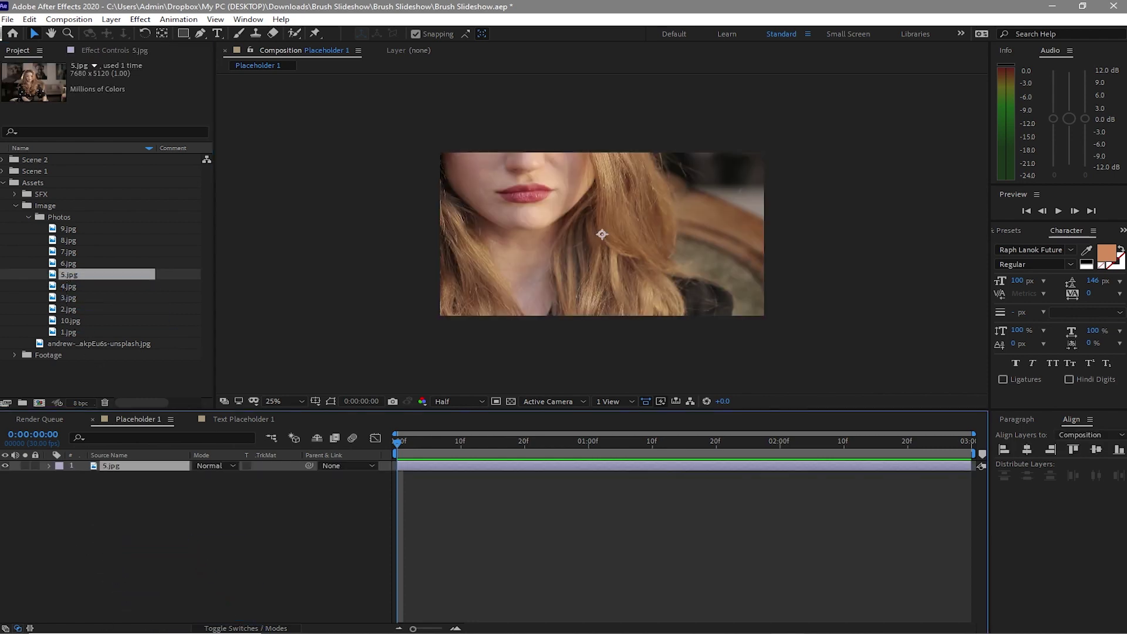
- Scale the 5.jpg layer to 27% and set its position to 1019, 672
{"action": "mouse_move", "coordinate": [79, 631]}
{"action": "key", "text": "s"}
{"action": "left_click_drag", "start_coordinate": [214, 475], "coordinate": [182, 491]}
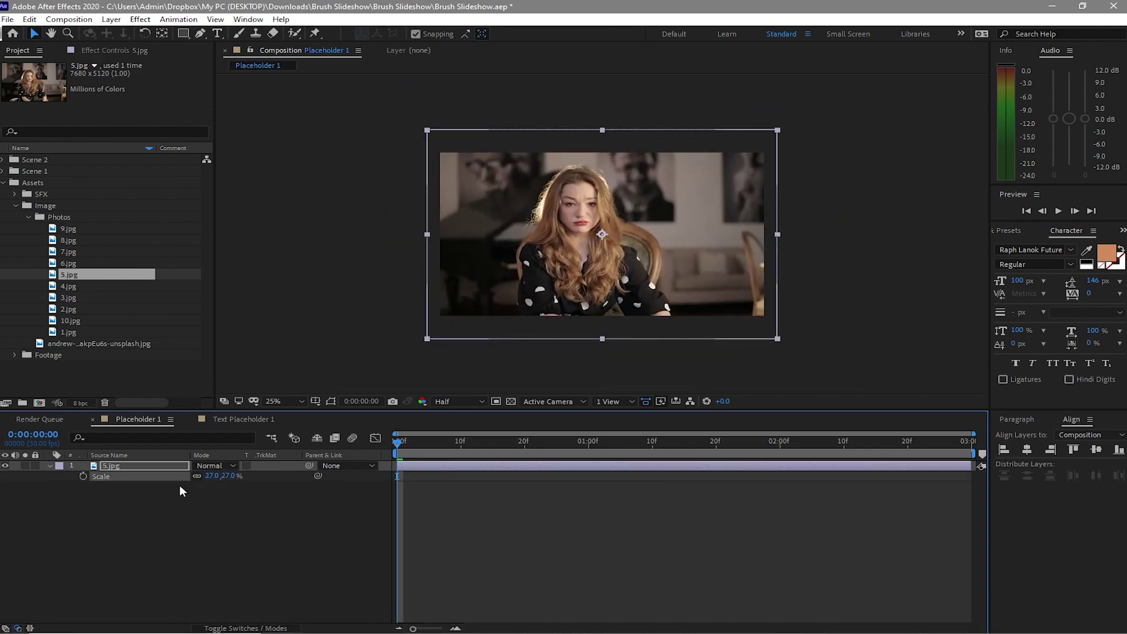
{"action": "mouse_move", "coordinate": [229, 631]}
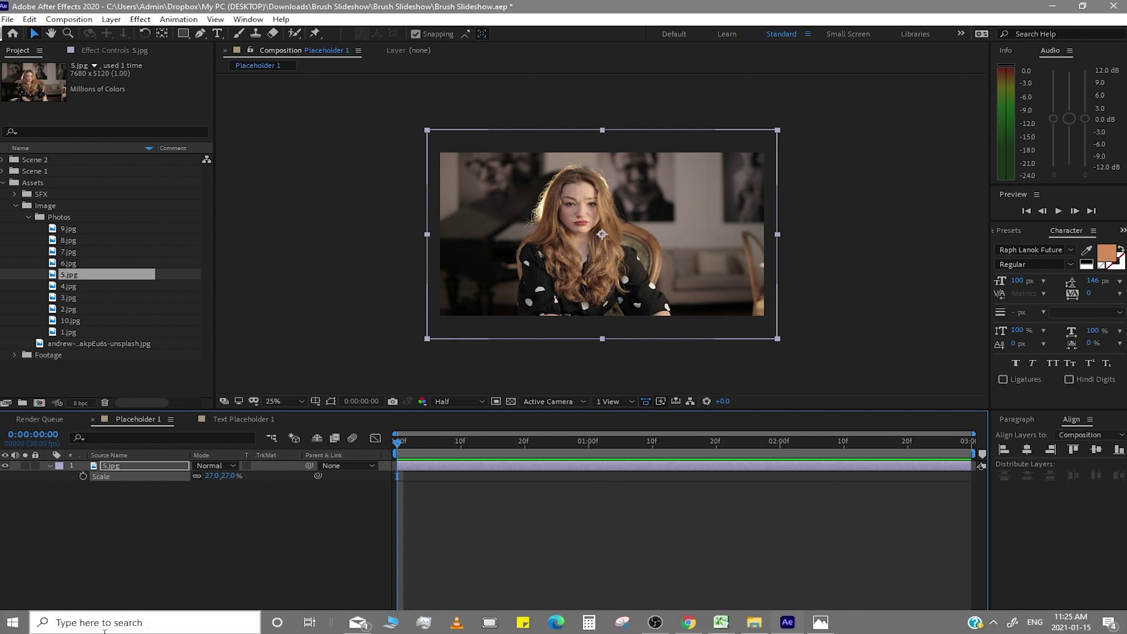
{"action": "key", "text": "p"}
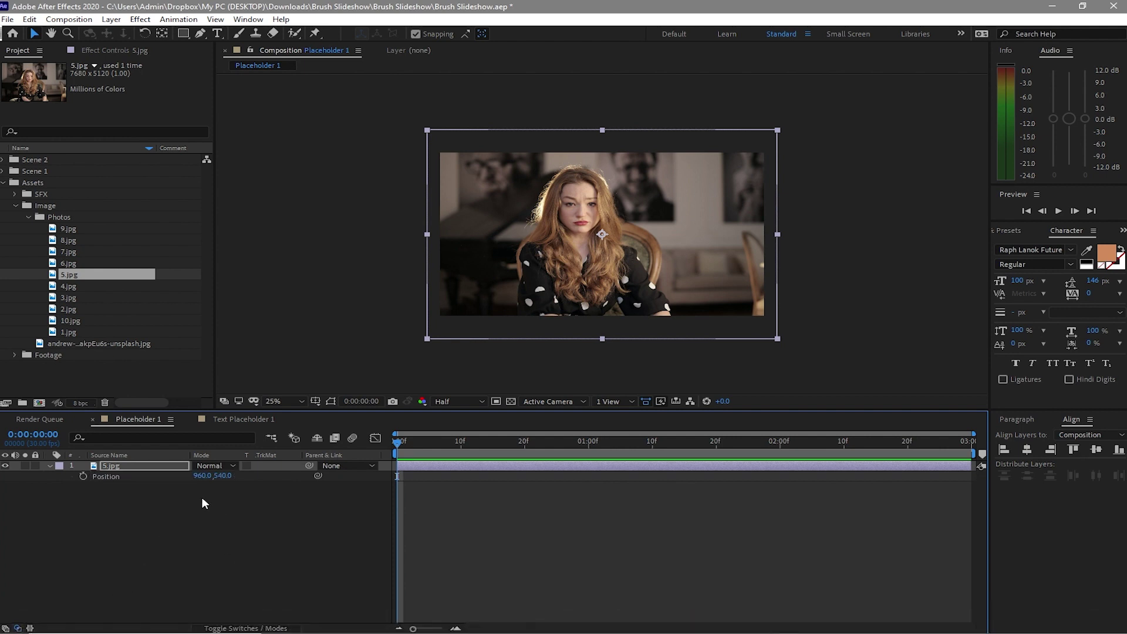
{"action": "left_click_drag", "start_coordinate": [225, 481], "coordinate": [276, 505]}
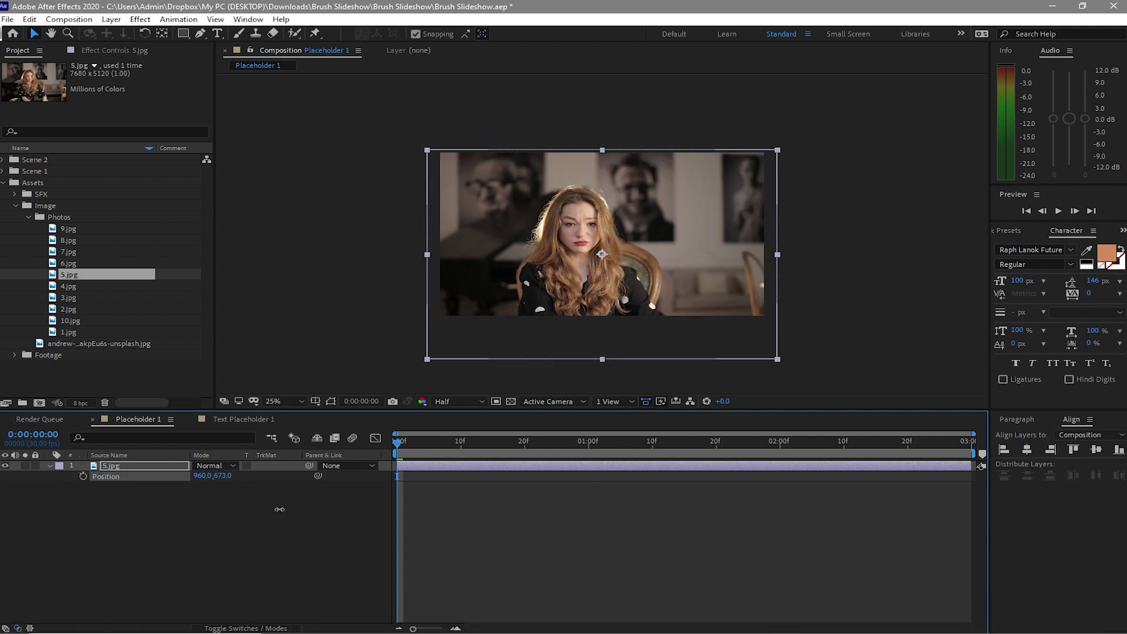
{"action": "left_click_drag", "start_coordinate": [199, 477], "coordinate": [256, 500]}
{"action": "left_click", "coordinate": [241, 502]}
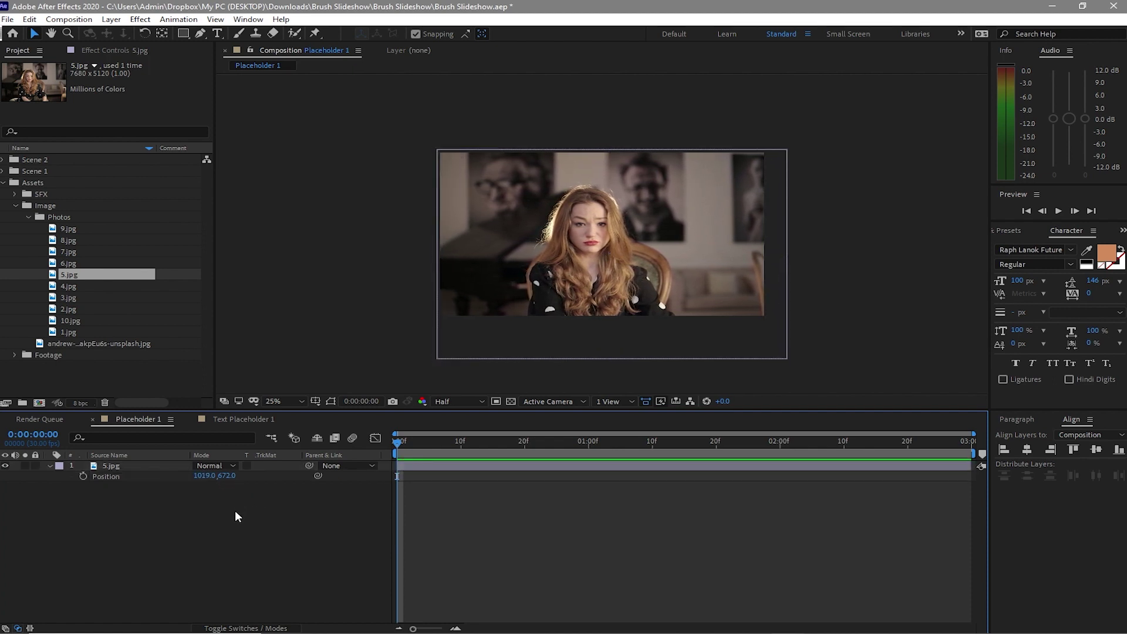
- In the Main 2 composition, replace the Title layer with Text Placeholder 1 and insert Placeholder 1 directly above the Texture layer
{"action": "left_click", "coordinate": [3, 160]}
{"action": "left_click", "coordinate": [31, 196]}
{"action": "double_click", "coordinate": [31, 195]}
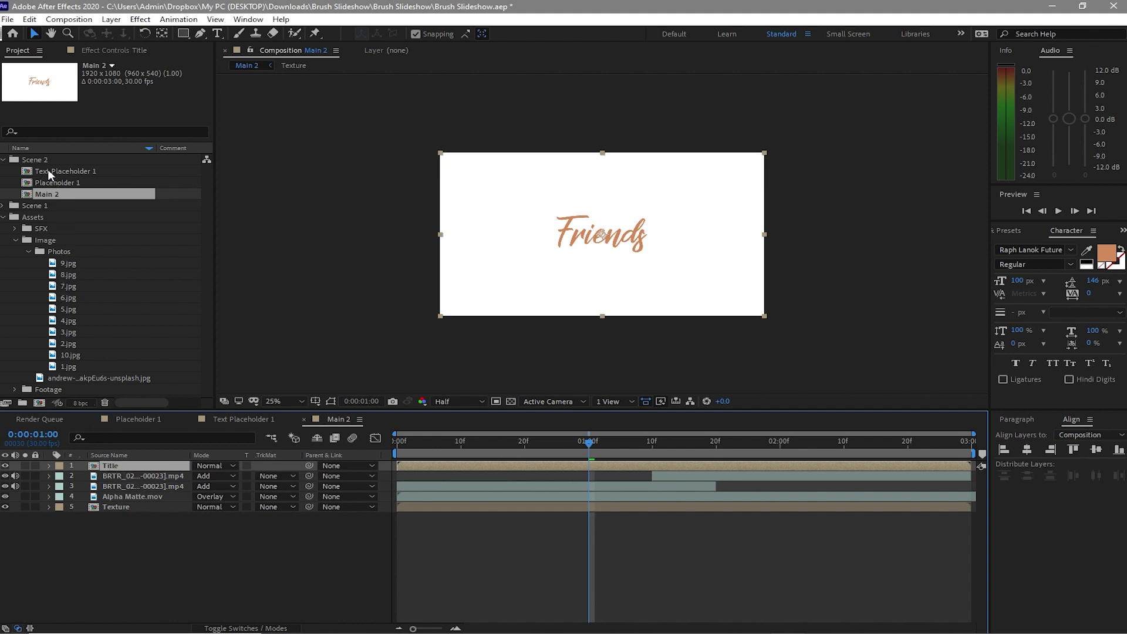
{"action": "left_click_drag", "start_coordinate": [51, 172], "coordinate": [91, 467]}
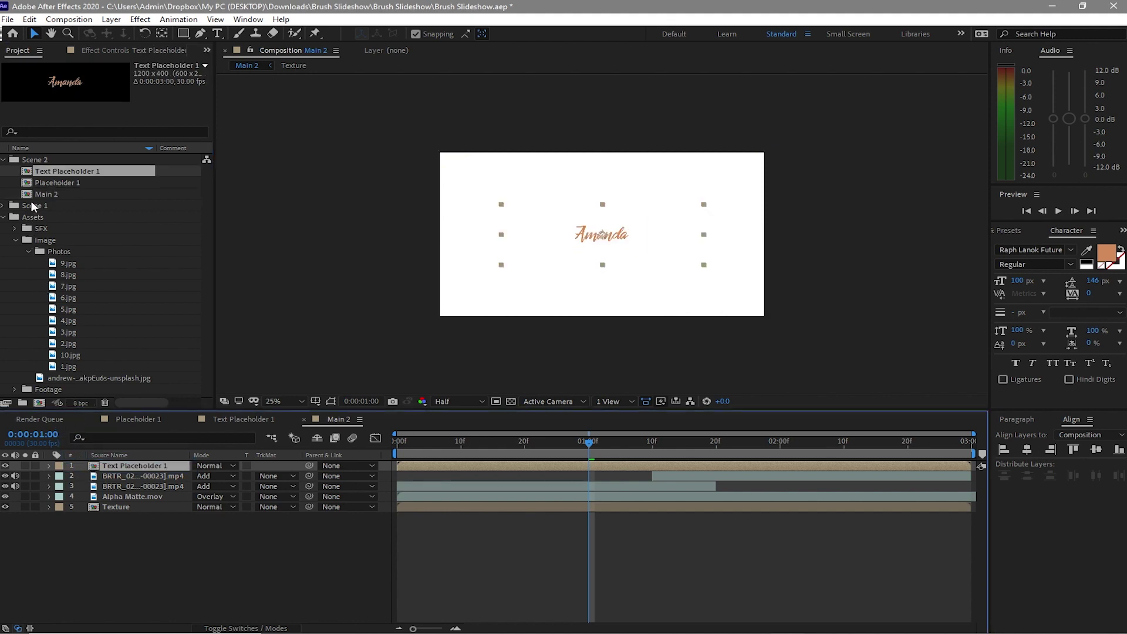
{"action": "mouse_move", "coordinate": [136, 633]}
{"action": "left_click_drag", "start_coordinate": [69, 182], "coordinate": [186, 549]}
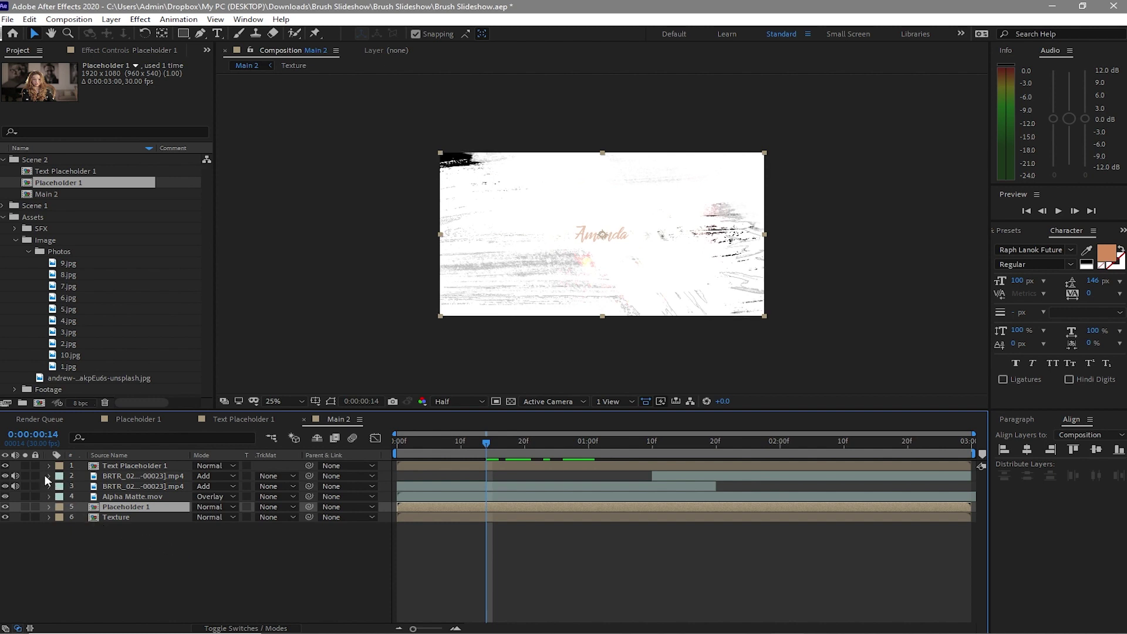
- Delete the two BRTR_02 brush layers and the Alpha Matte.mov layer from the Main 2 composition
{"action": "left_click", "coordinate": [86, 476]}
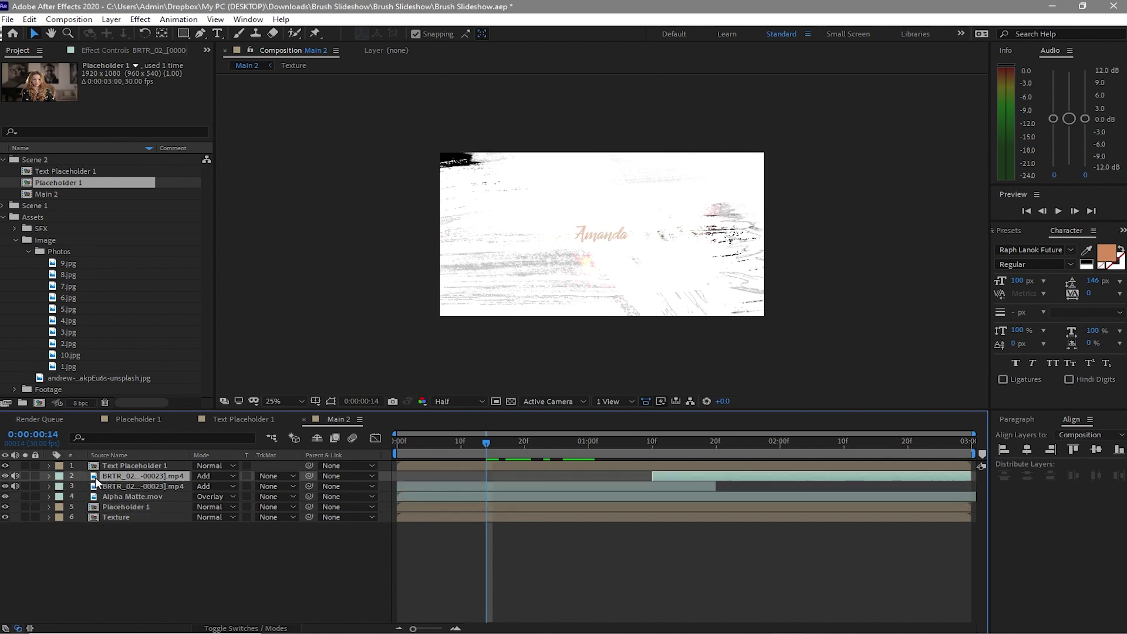
{"action": "left_click_drag", "start_coordinate": [95, 478], "coordinate": [94, 500]}
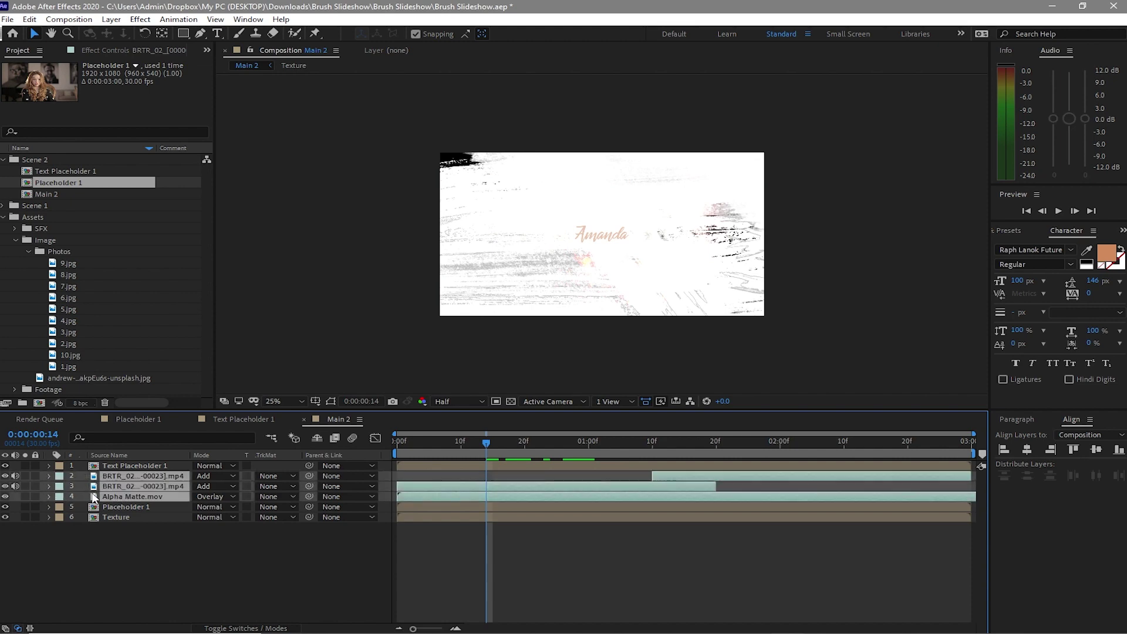
{"action": "left_click", "coordinate": [31, 19]}
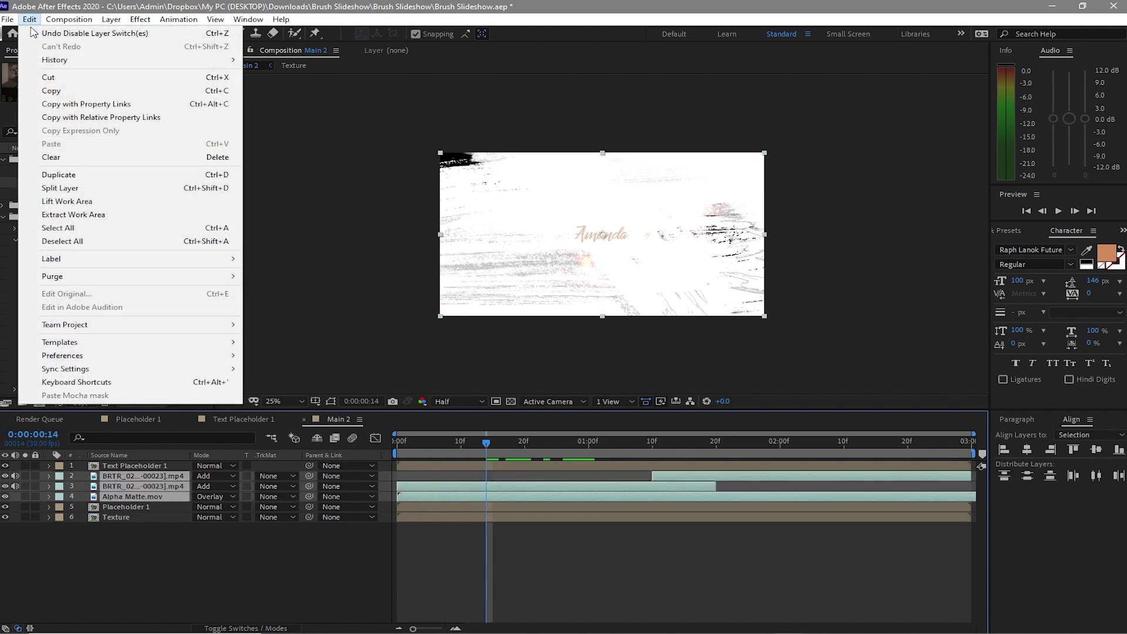
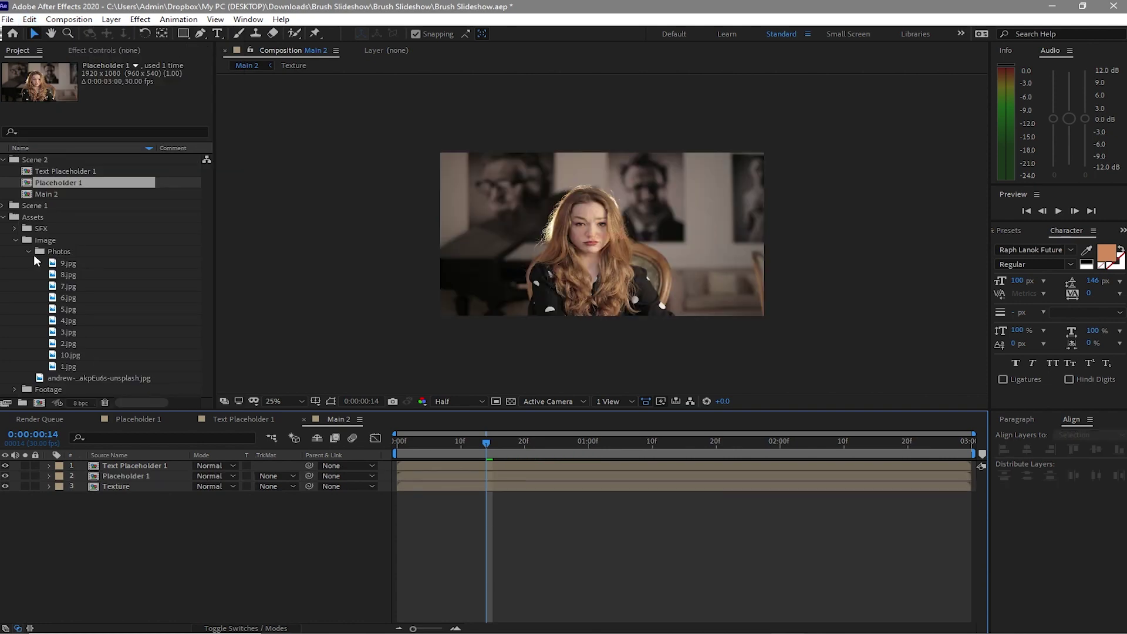
- Insert Brush 1.mp4 and text Brush.mp4 from the Footage folder below Text Placeholder 1, with text Brush.mp4 above Brush 1.mp4
{"action": "left_click", "coordinate": [28, 251]}
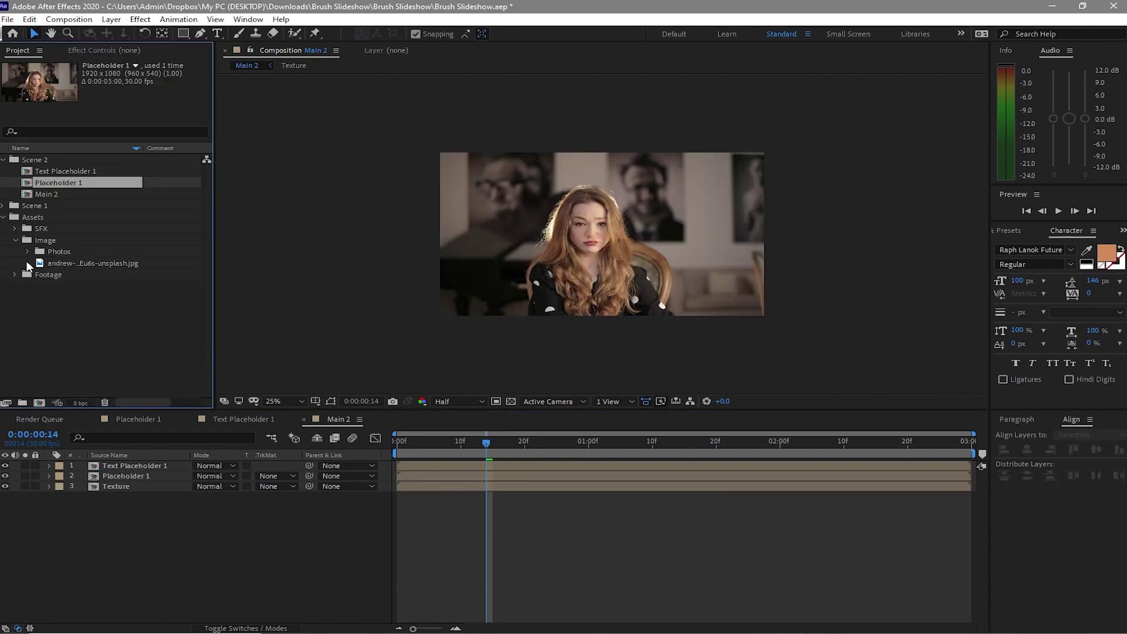
{"action": "left_click", "coordinate": [15, 274]}
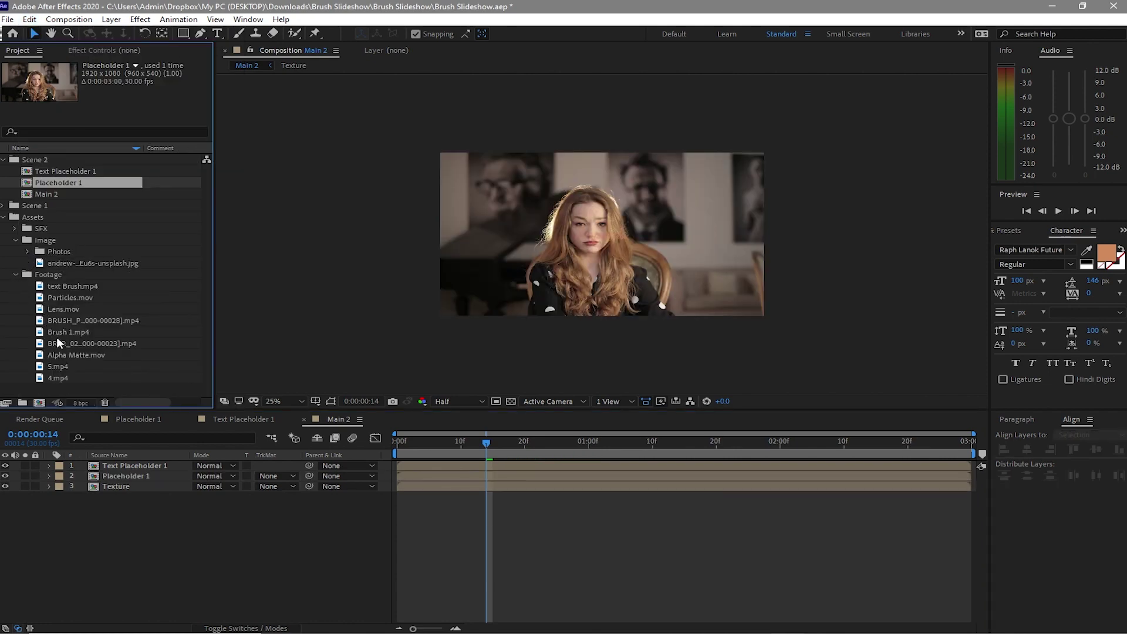
{"action": "mouse_move", "coordinate": [58, 334]}
{"action": "left_mouse_down"}
{"action": "mouse_move", "coordinate": [61, 418]}
{"action": "mouse_move", "coordinate": [82, 482]}
{"action": "mouse_move", "coordinate": [82, 467]}
{"action": "left_mouse_up"}
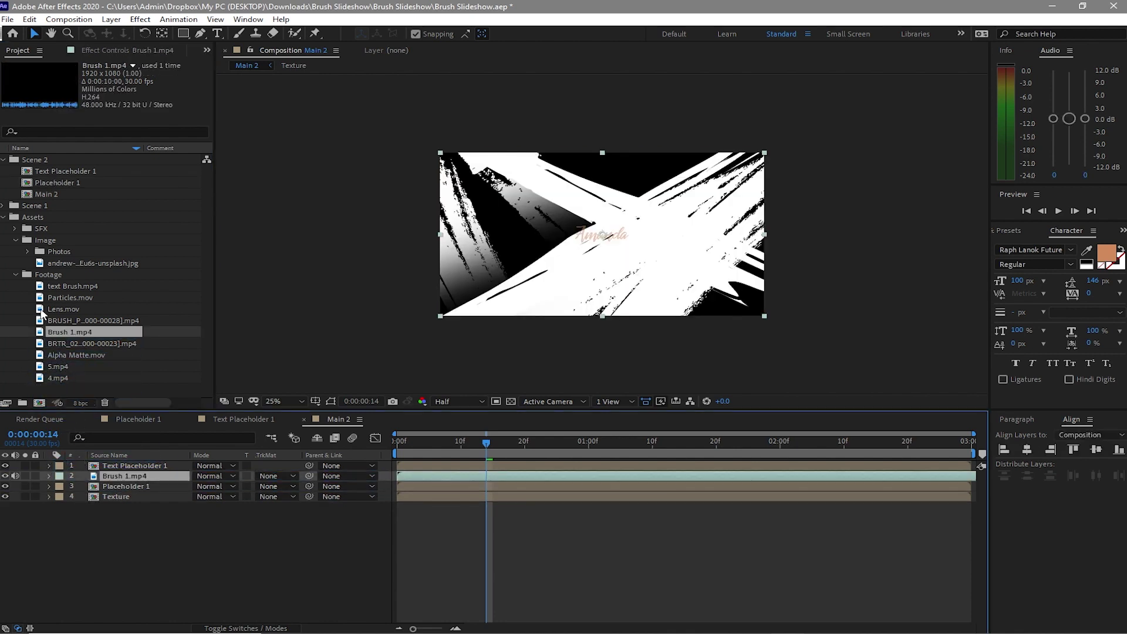
{"action": "left_click_drag", "start_coordinate": [51, 286], "coordinate": [69, 468]}
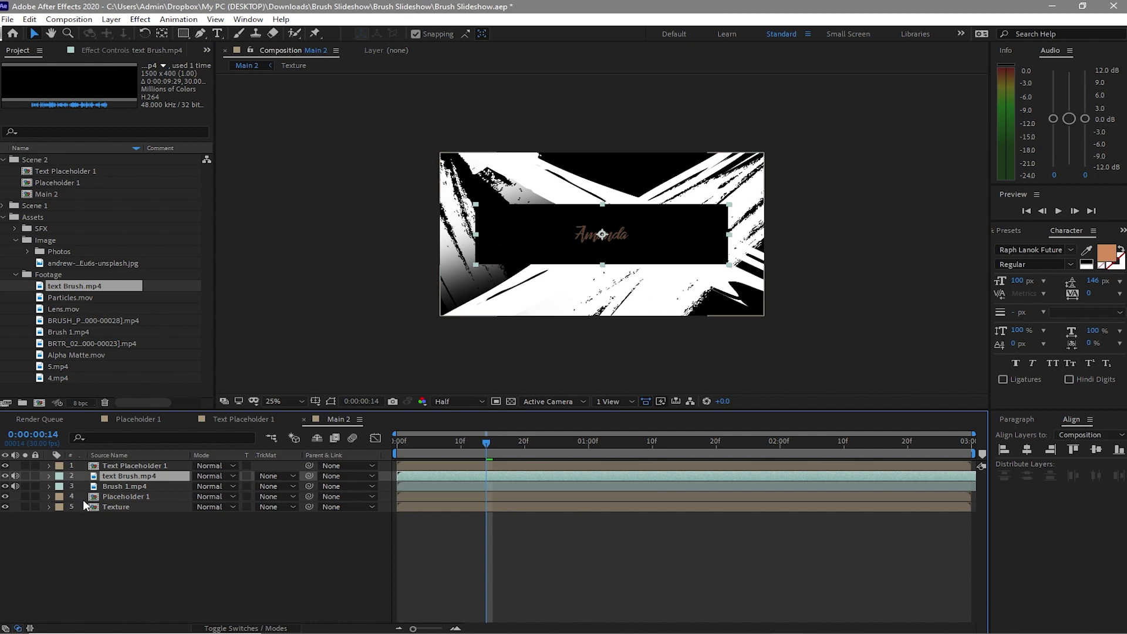
- Set the blending mode of text Brush.mp4 and Brush 1.mp4 to Add, hiding text Brush.mp4 and Text Placeholder 1
{"action": "left_click", "coordinate": [209, 475]}
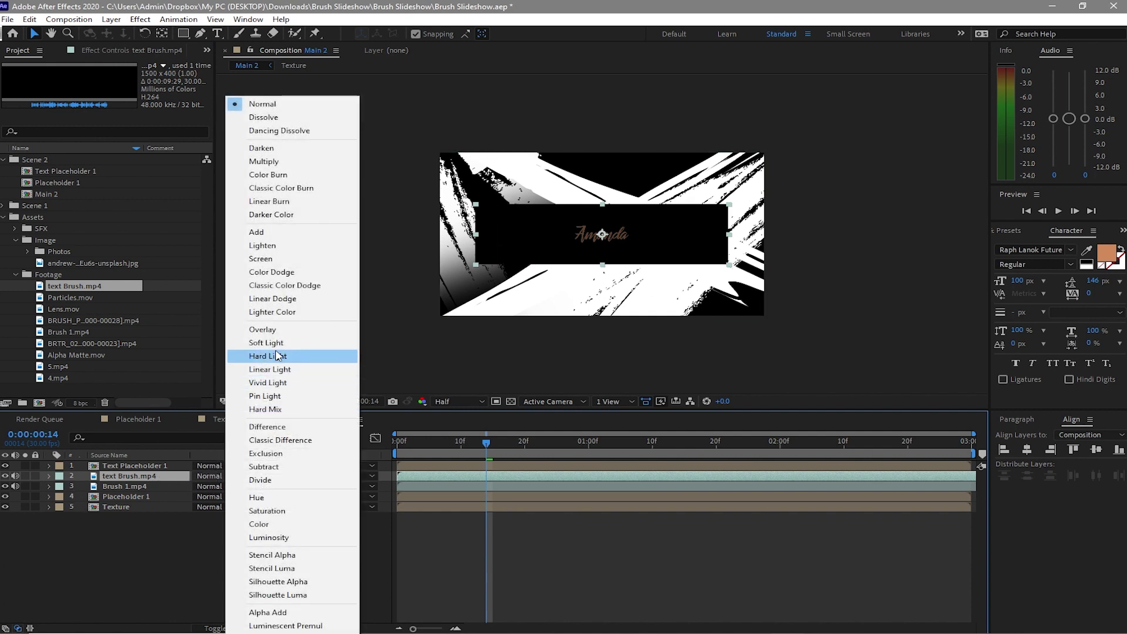
{"action": "left_click", "coordinate": [256, 233]}
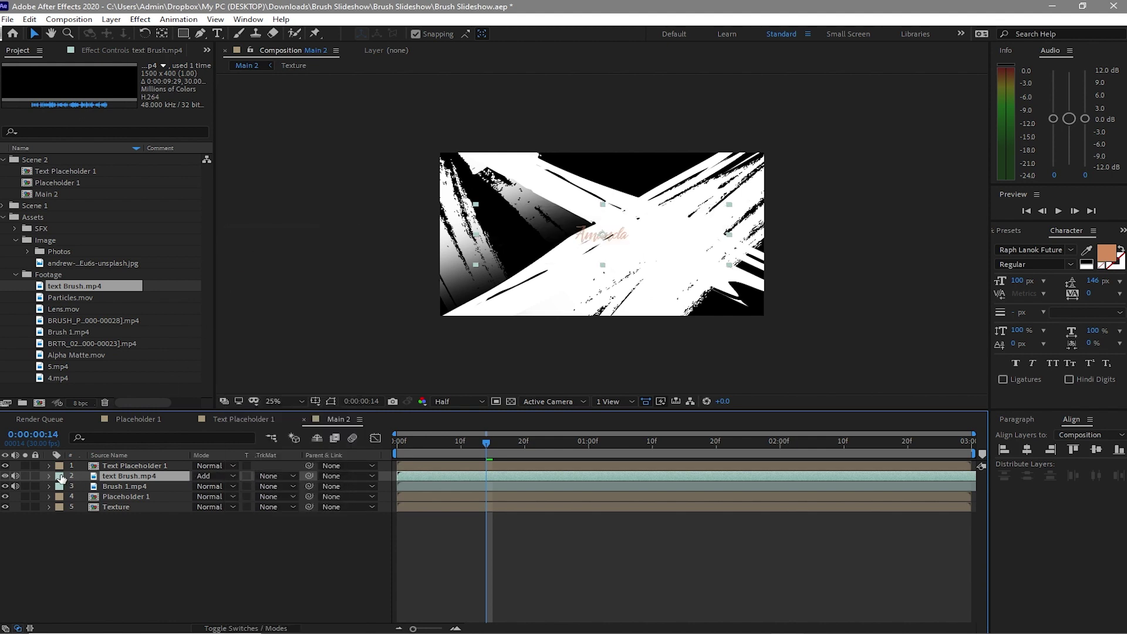
{"action": "left_click", "coordinate": [5, 475]}
{"action": "left_click", "coordinate": [5, 465]}
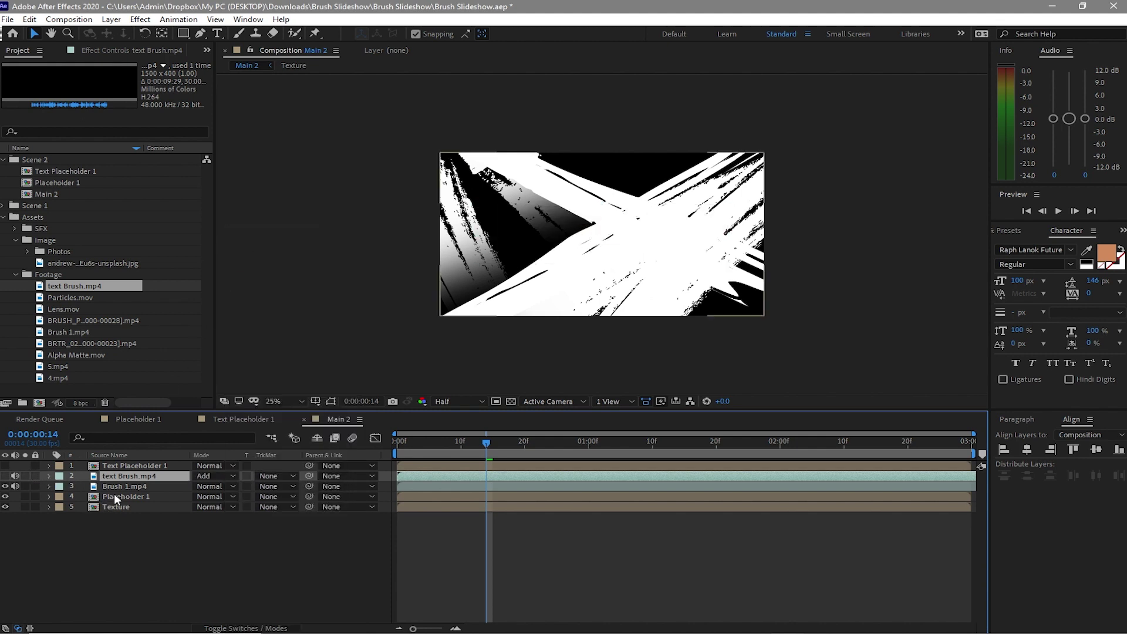
{"action": "left_click", "coordinate": [199, 491]}
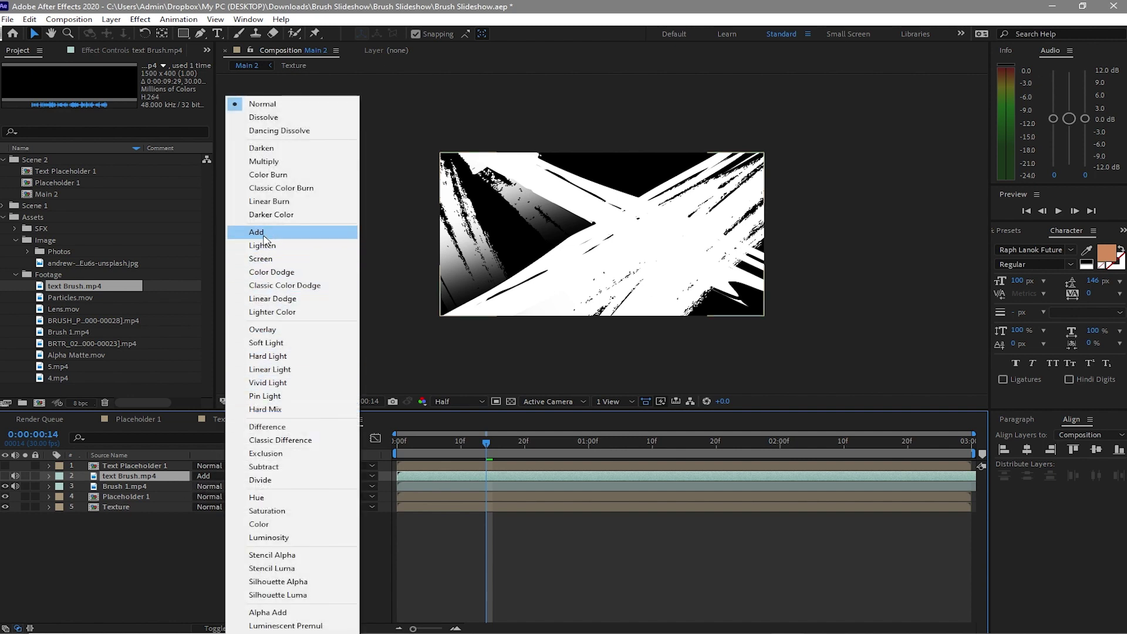
{"action": "left_click", "coordinate": [263, 237]}
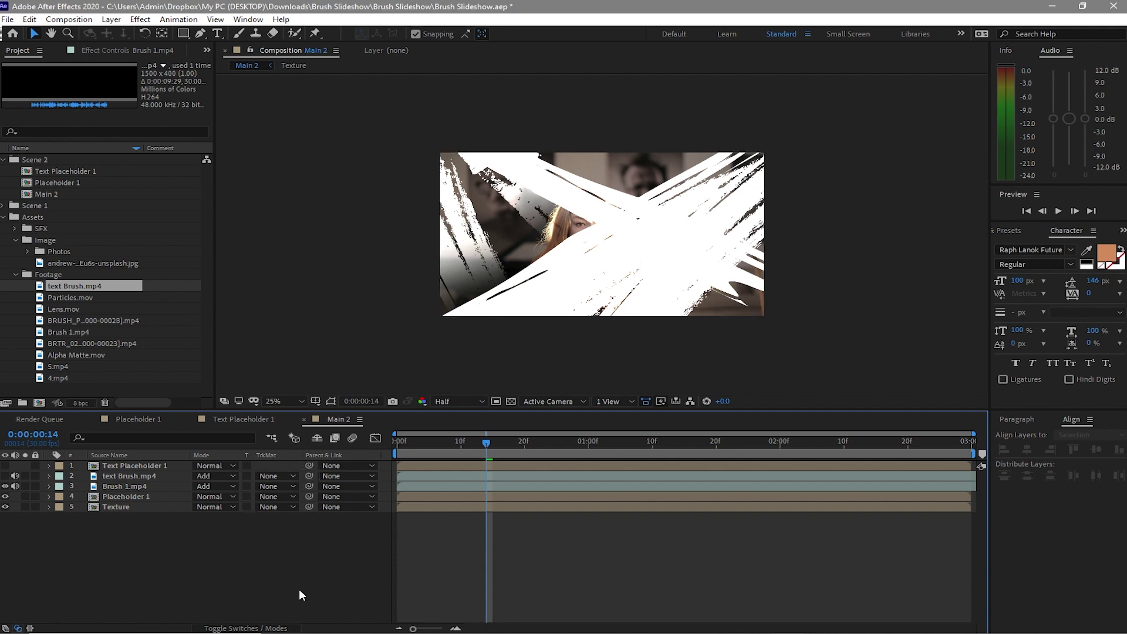
- Apply Luma Matte "Brush 1.mp4" to the Placeholder 1 layer, preview it, and show the text Brush.mp4 and Text Placeholder 1 layers again
{"action": "left_click", "coordinate": [157, 498]}
{"action": "left_click", "coordinate": [290, 497]}
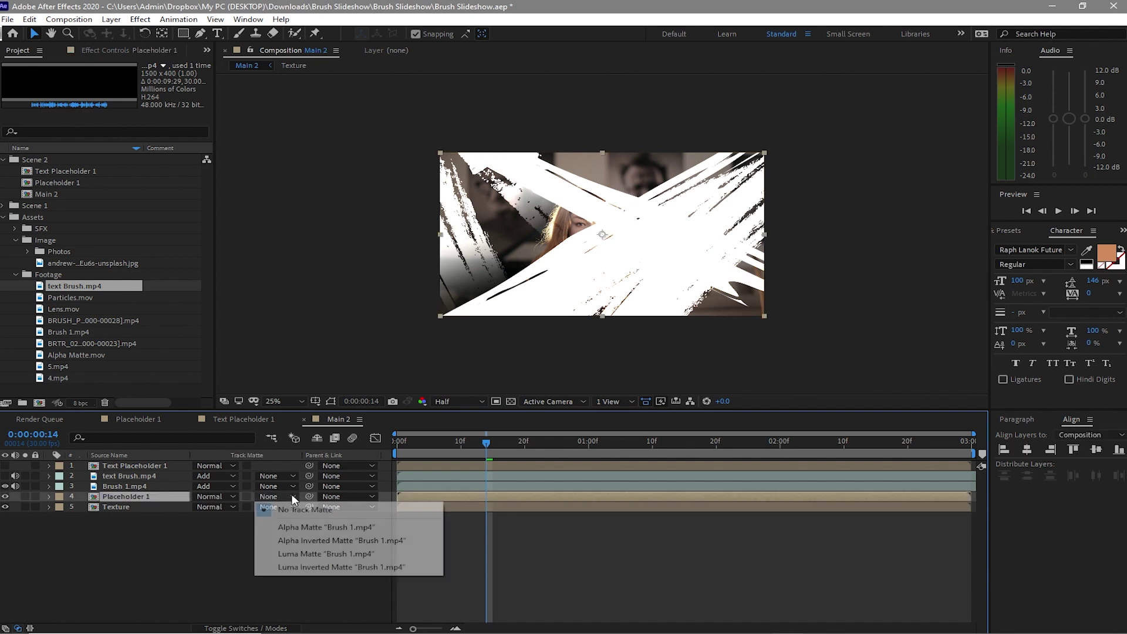
{"action": "left_click", "coordinate": [275, 555]}
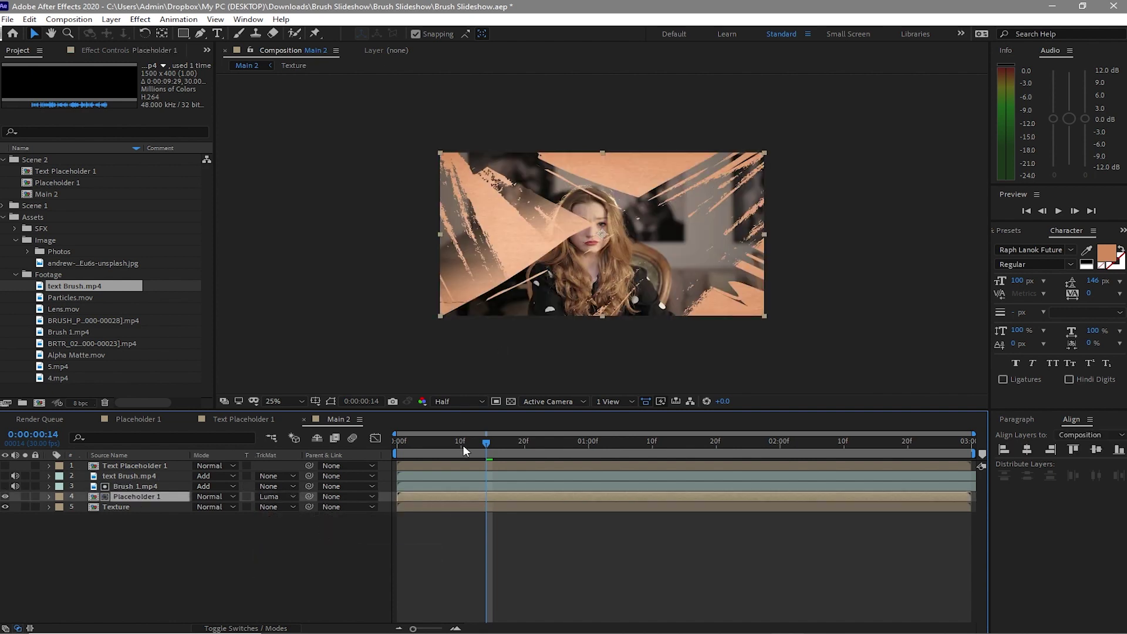
{"action": "key", "text": "space"}
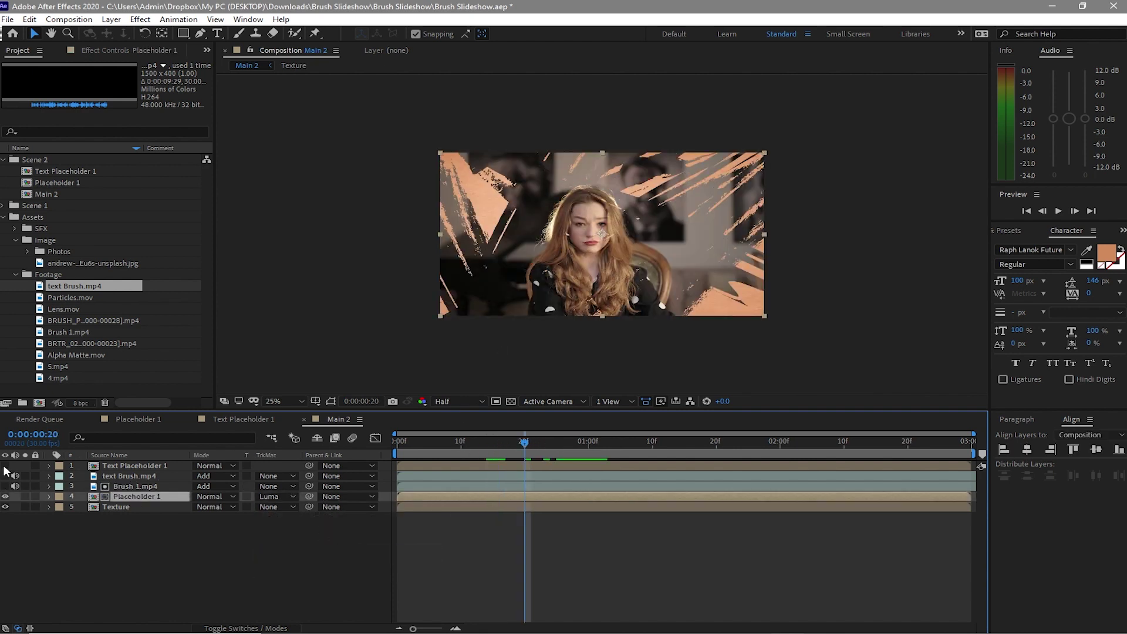
{"action": "left_click", "coordinate": [5, 476]}
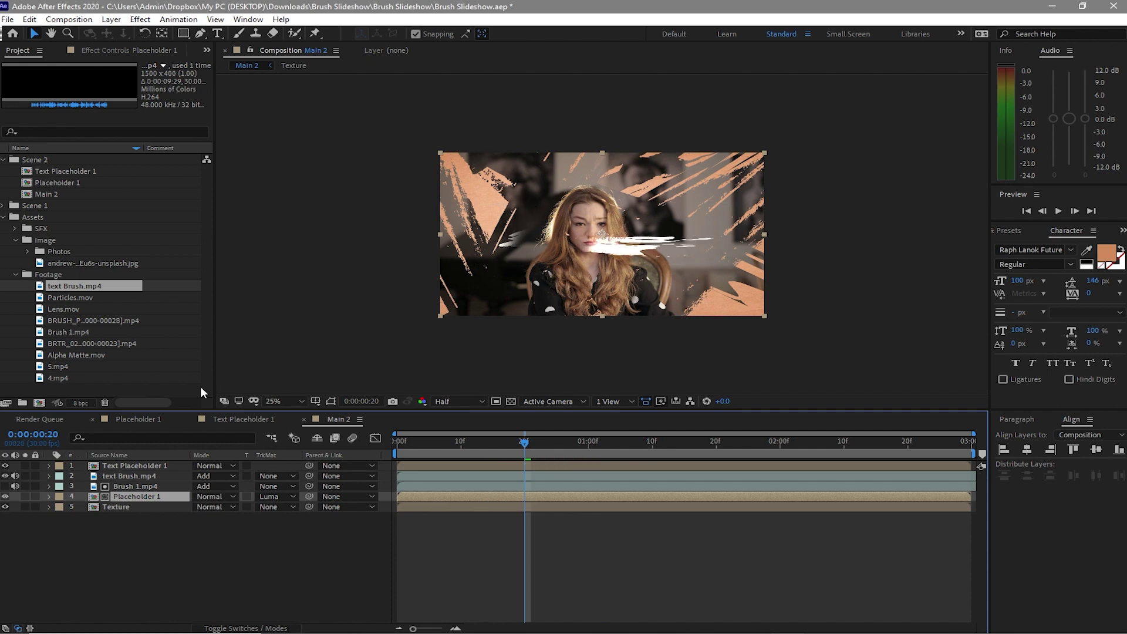
- Move the Text Placeholder 1 and text Brush.mp4 layers together to position 591, 942 and preview the composition from the start
{"action": "left_click", "coordinate": [641, 445]}
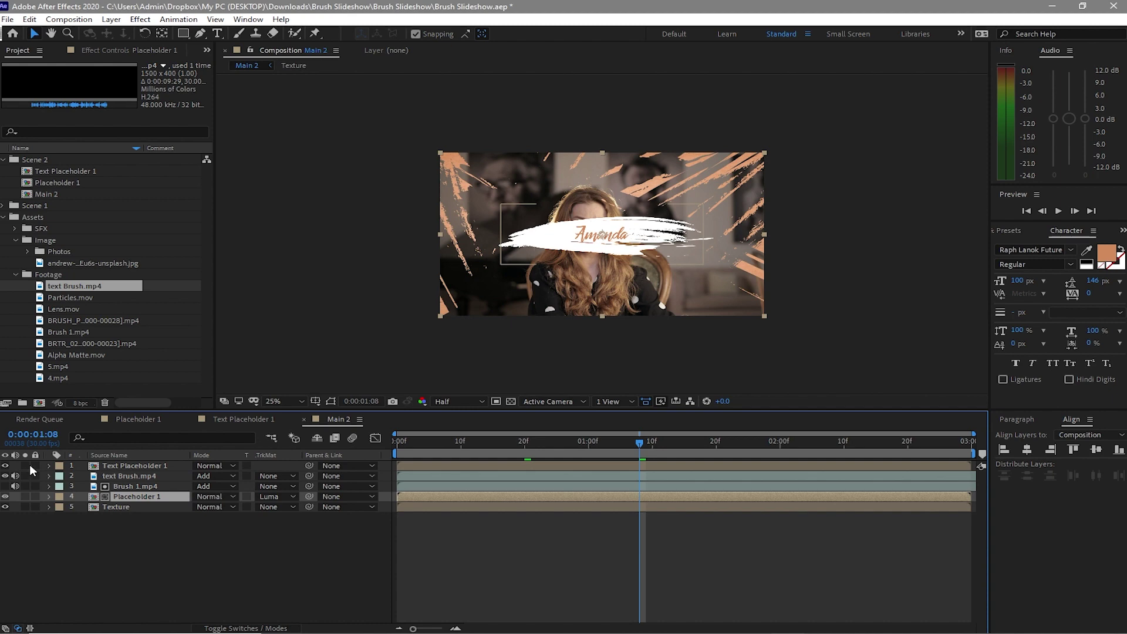
{"action": "left_click_drag", "start_coordinate": [79, 462], "coordinate": [123, 476]}
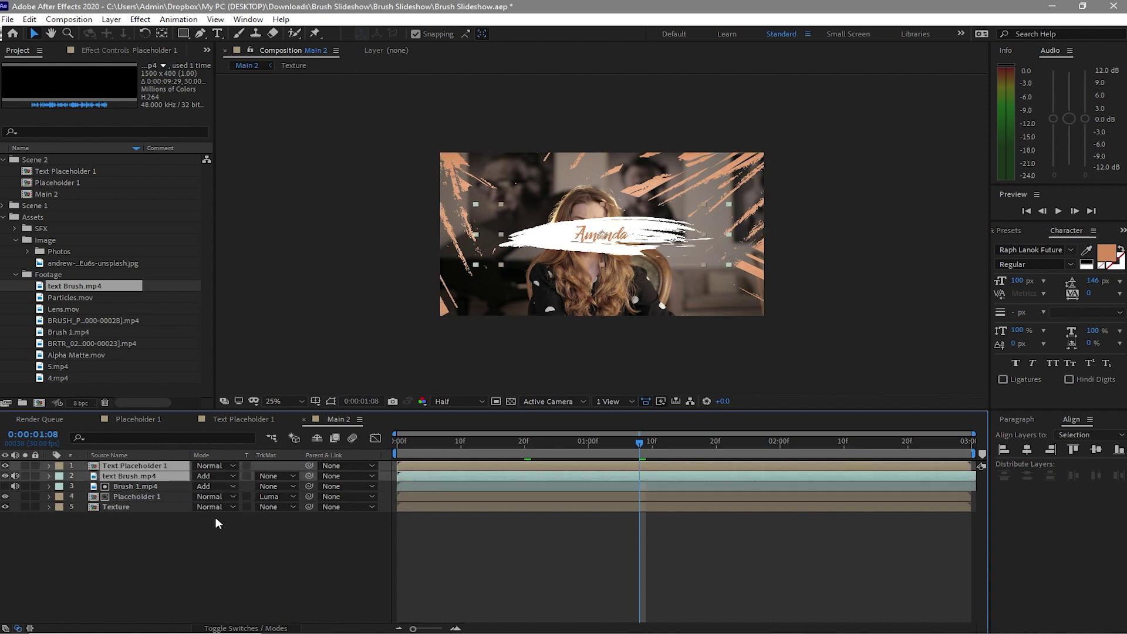
{"action": "key", "text": "p"}
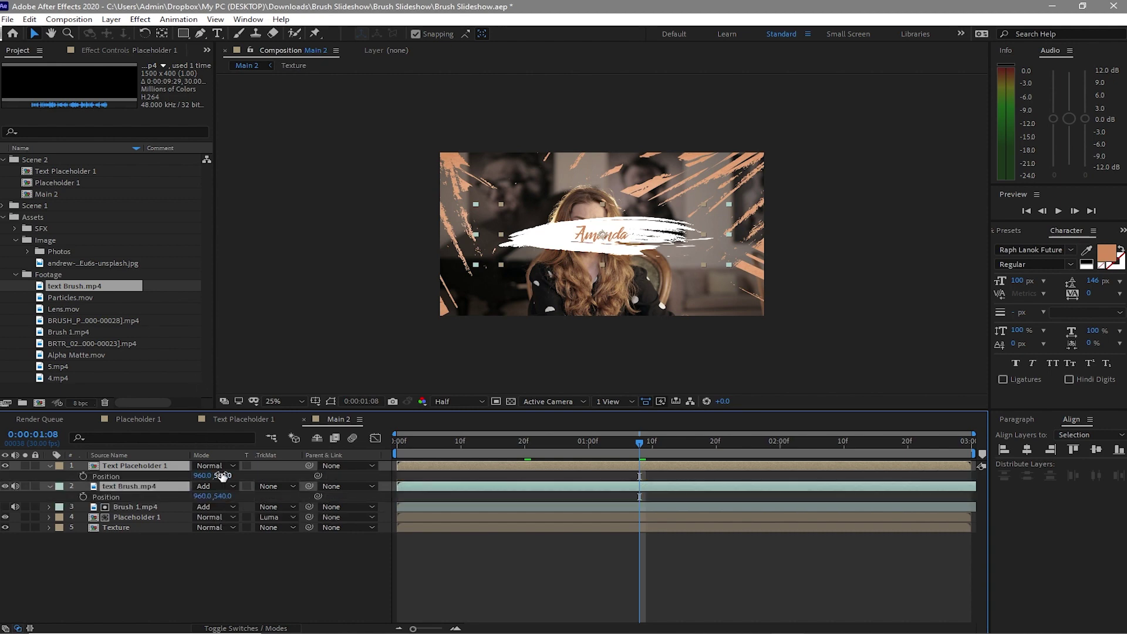
{"action": "left_click_drag", "start_coordinate": [222, 475], "coordinate": [430, 536]}
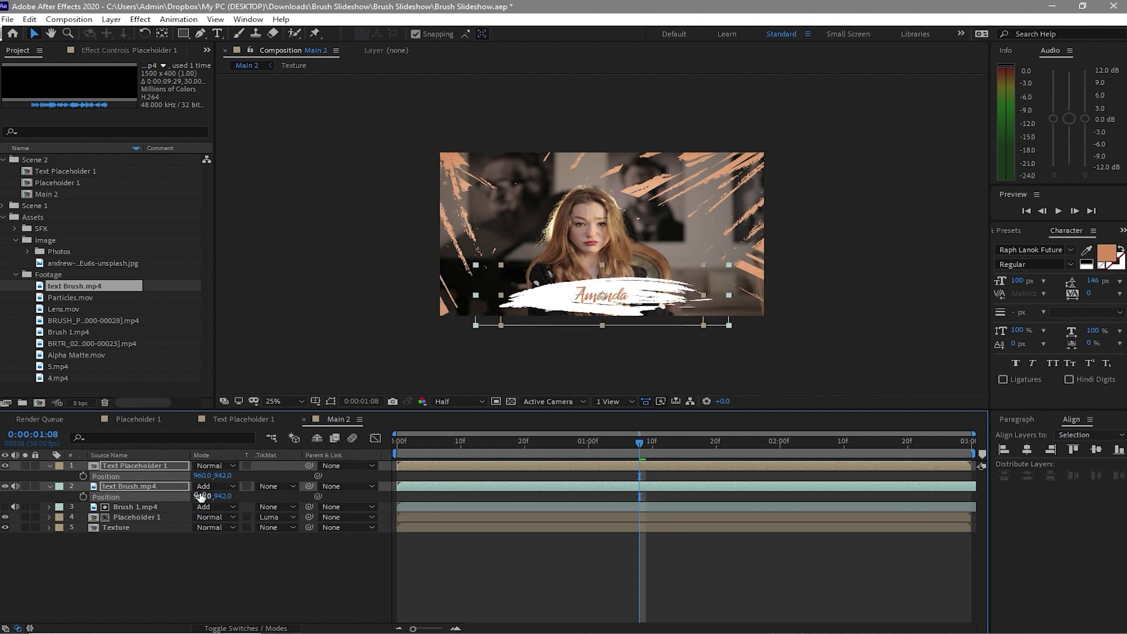
{"action": "mouse_move", "coordinate": [199, 496]}
{"action": "left_mouse_down"}
{"action": "mouse_move", "coordinate": [5, 518]}
{"action": "mouse_move", "coordinate": [886, 339]}
{"action": "left_mouse_up"}
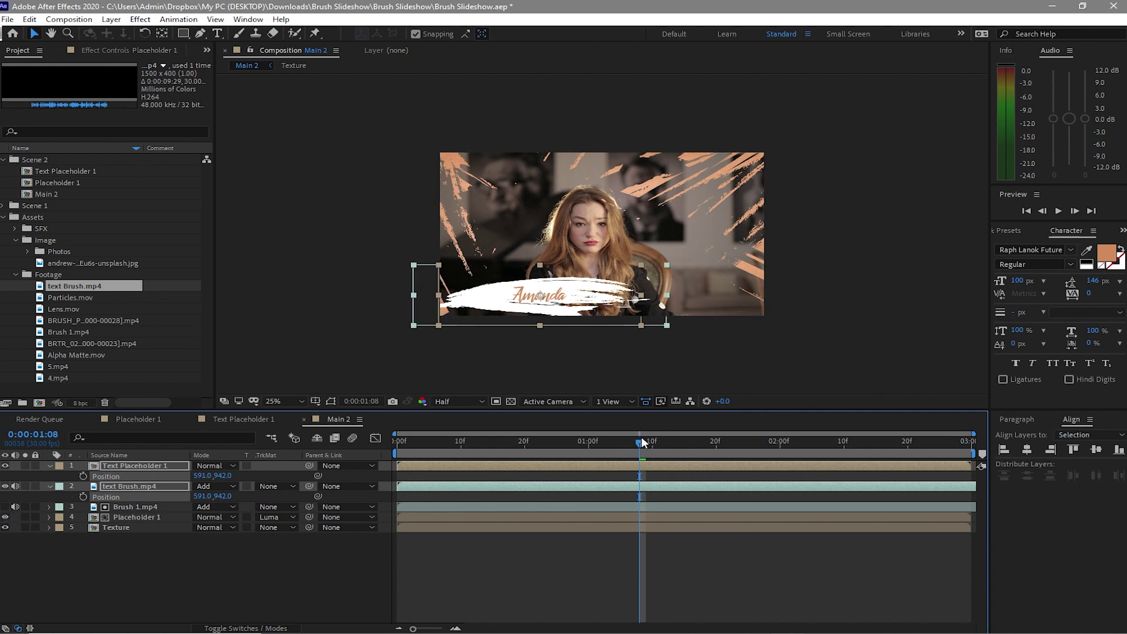
{"action": "left_click_drag", "start_coordinate": [642, 442], "coordinate": [396, 464]}
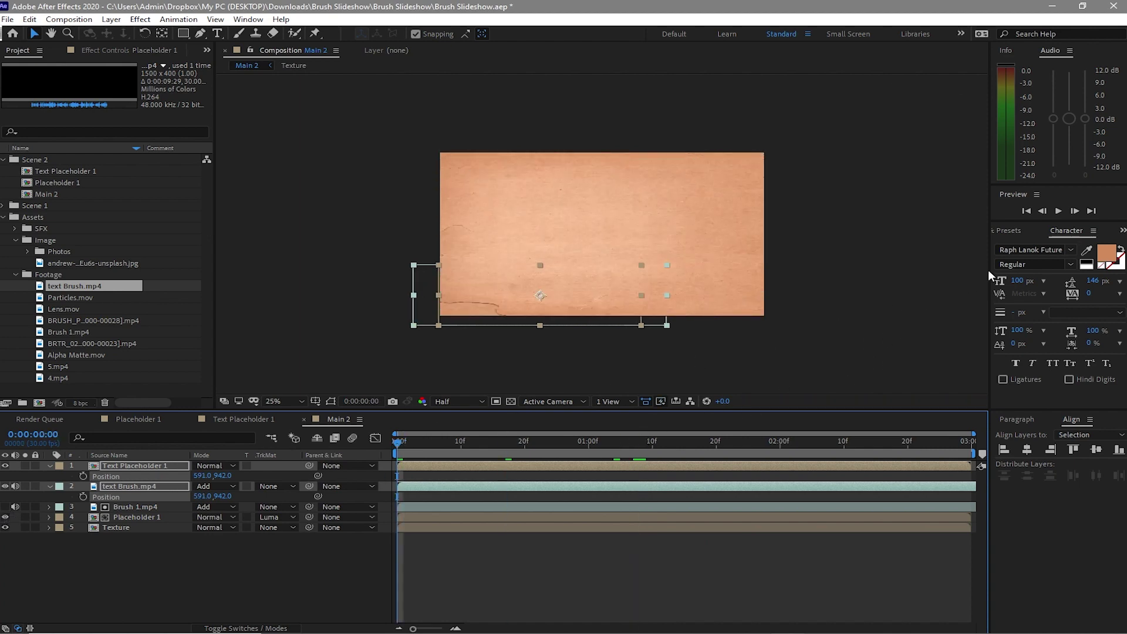
{"action": "left_click", "coordinate": [1058, 210]}
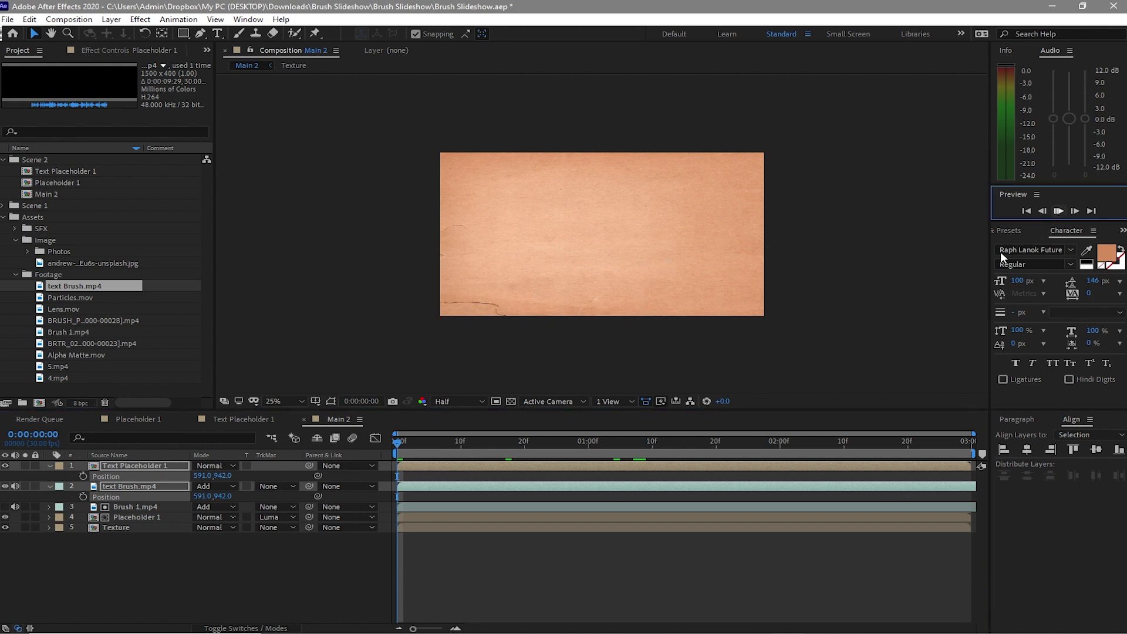
{"action": "left_click", "coordinate": [150, 551]}
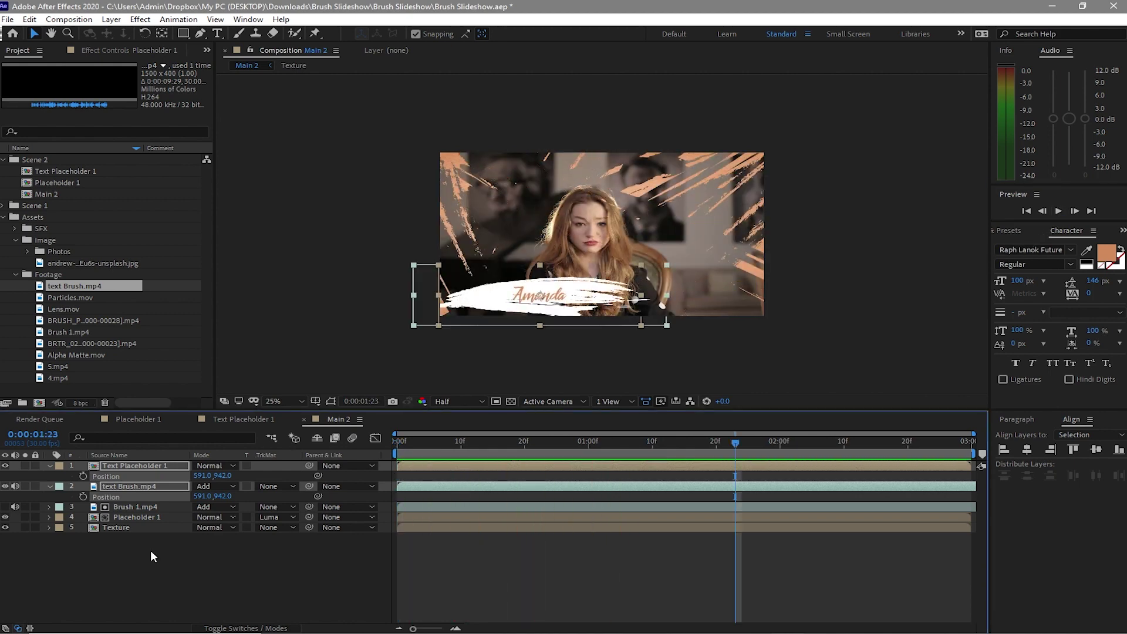
{"action": "left_click", "coordinate": [150, 551]}
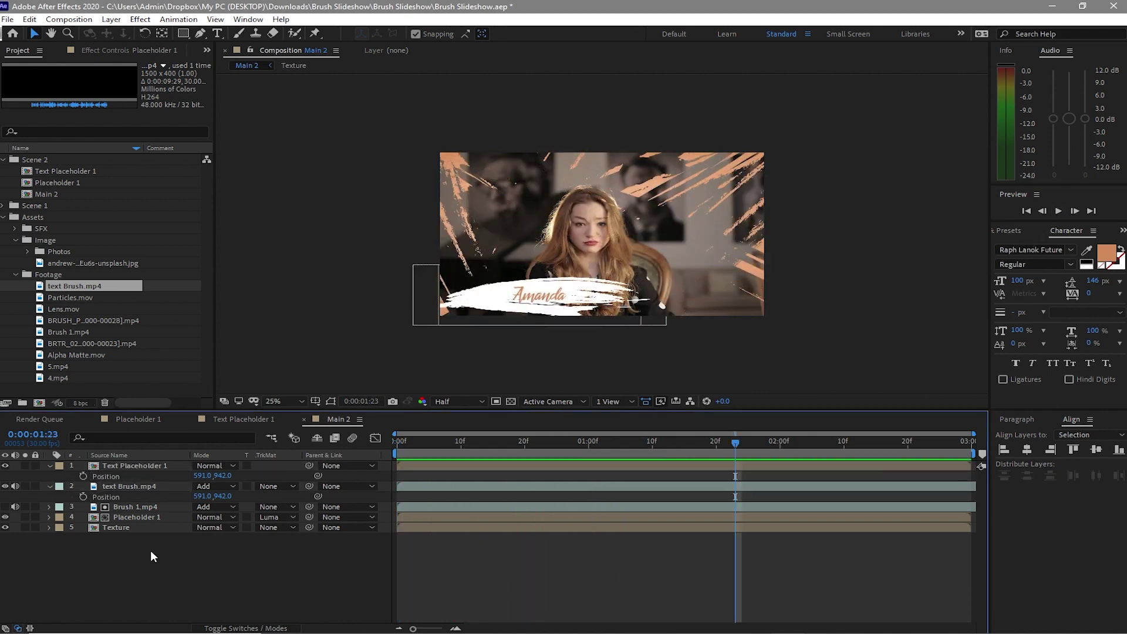
- Move the opacity keyframes of Text Placeholder 1 to 0:00:01:10 and 0:00:01:20 and play the composition from the start
{"action": "left_click", "coordinate": [105, 467]}
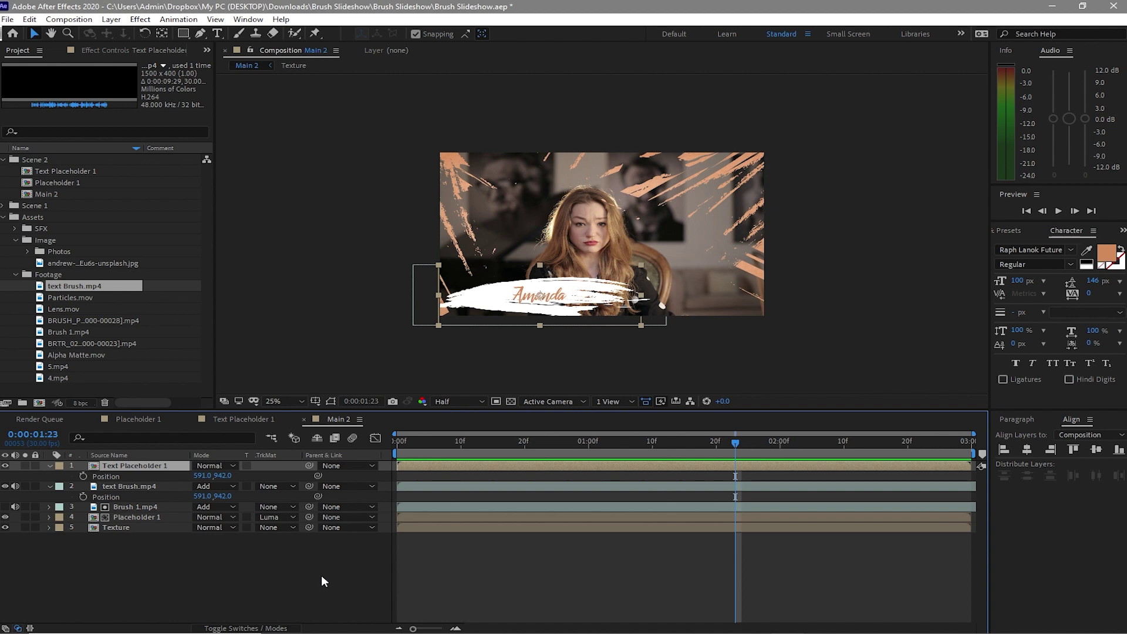
{"action": "key", "text": "t"}
{"action": "left_click_drag", "start_coordinate": [393, 481], "coordinate": [655, 506]}
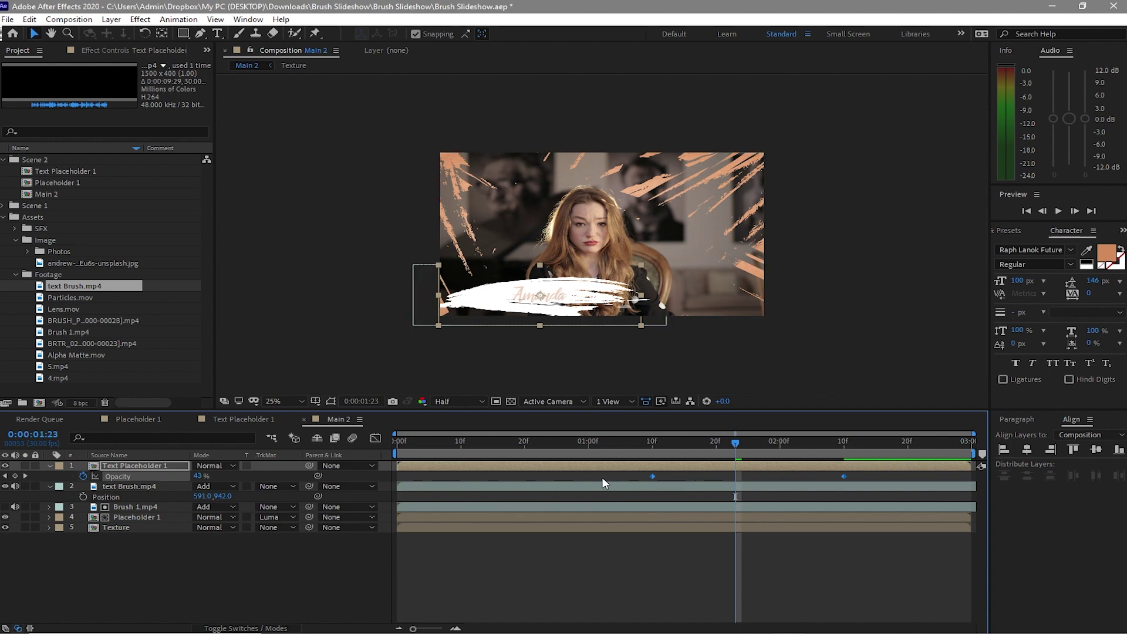
{"action": "left_click", "coordinate": [728, 496]}
{"action": "left_click_drag", "start_coordinate": [844, 477], "coordinate": [716, 477]}
{"action": "left_click_drag", "start_coordinate": [723, 446], "coordinate": [398, 448]}
{"action": "key", "text": "space"}
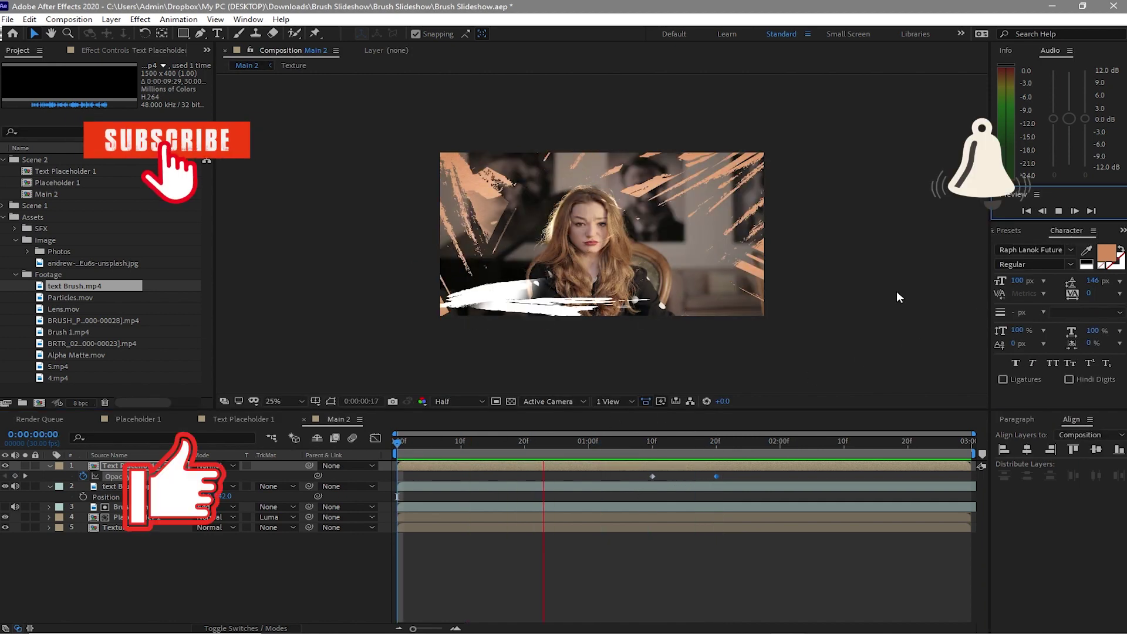
- Shift both Text Placeholder 1 opacity keyframes earlier so the fade runs from 0:00:00:23 to 0:00:01:03, and preview it
{"action": "left_click", "coordinate": [632, 474]}
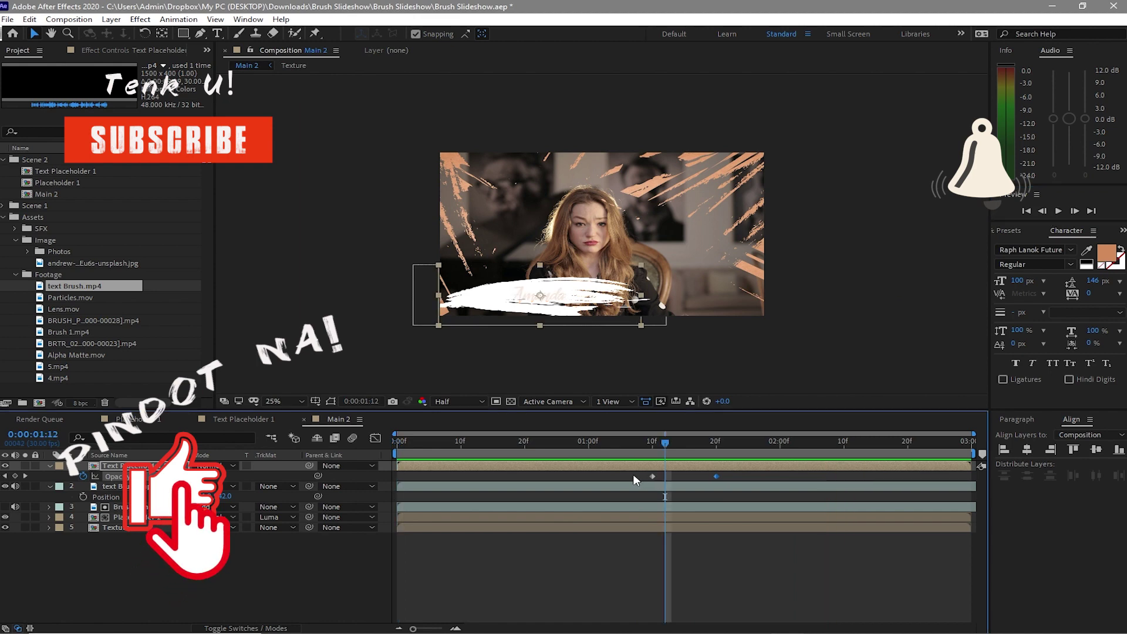
{"action": "left_click_drag", "start_coordinate": [633, 473], "coordinate": [544, 468]}
{"action": "left_click", "coordinate": [564, 446]}
{"action": "left_click_drag", "start_coordinate": [558, 476], "coordinate": [547, 477]}
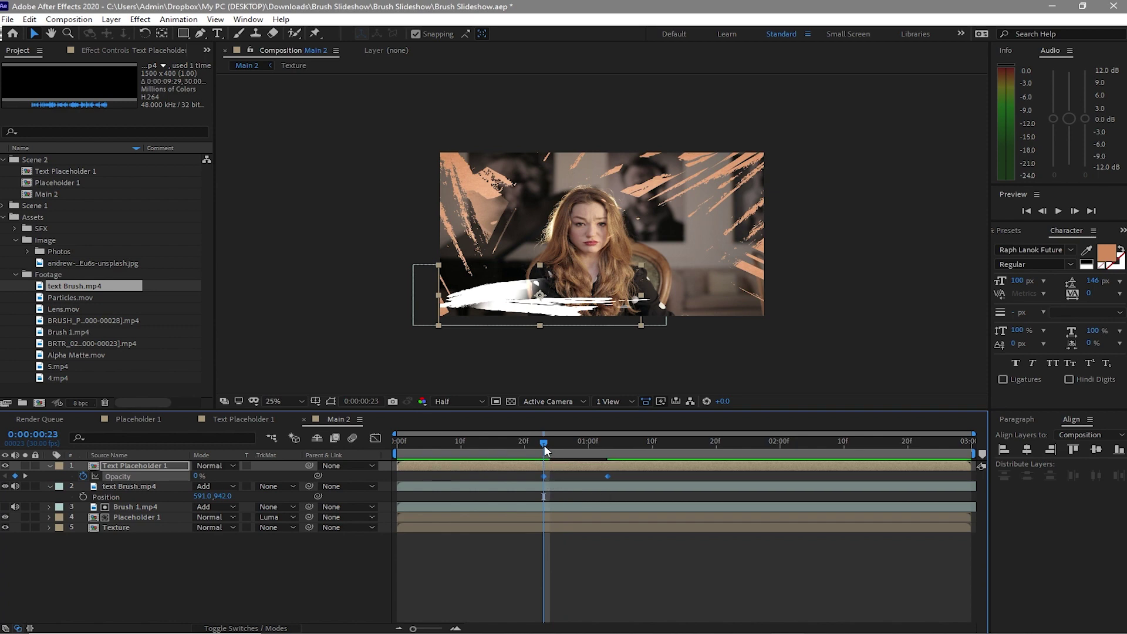
{"action": "mouse_move", "coordinate": [545, 451]}
{"action": "left_mouse_down"}
{"action": "mouse_move", "coordinate": [617, 456]}
{"action": "mouse_move", "coordinate": [403, 457]}
{"action": "left_mouse_up"}
{"action": "left_click", "coordinate": [1060, 210]}
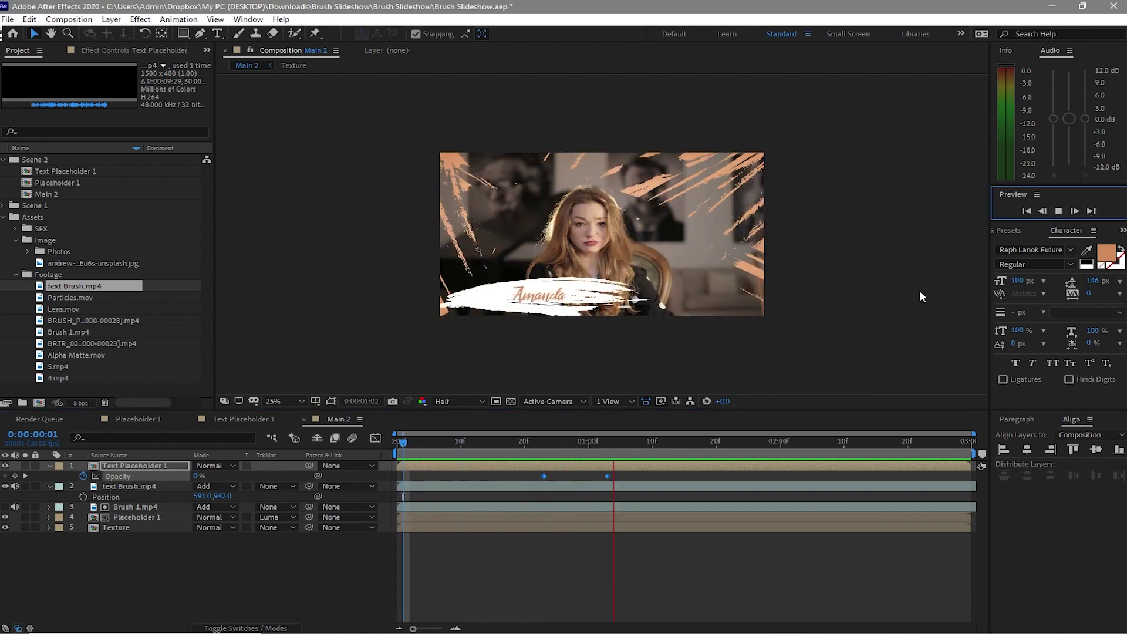
{"action": "key", "text": "space"}
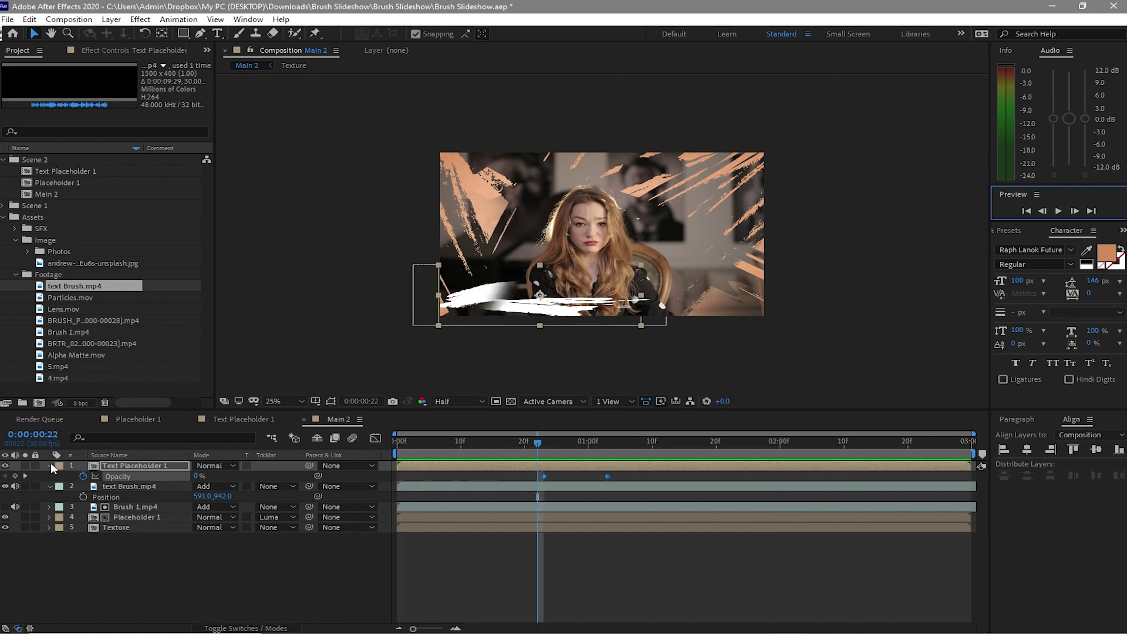
- Collapse the Text Placeholder 1 and text Brush.mp4 layer properties and the Footage and Image project folders
{"action": "left_click", "coordinate": [50, 465]}
{"action": "left_click", "coordinate": [50, 475]}
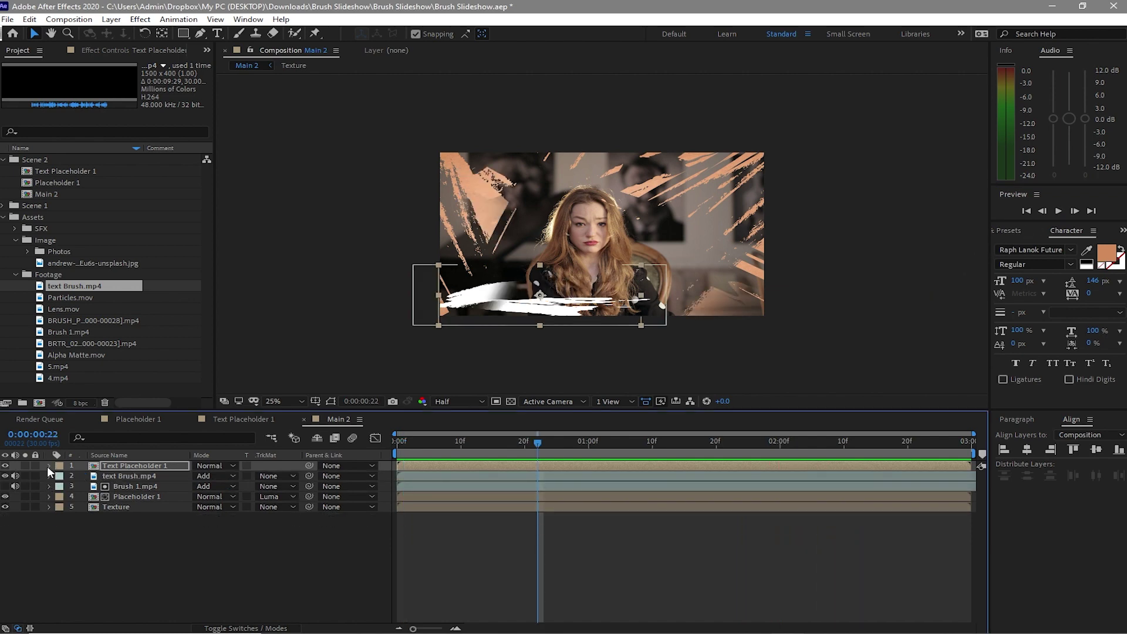
{"action": "left_click", "coordinate": [15, 274]}
{"action": "left_click", "coordinate": [15, 241]}
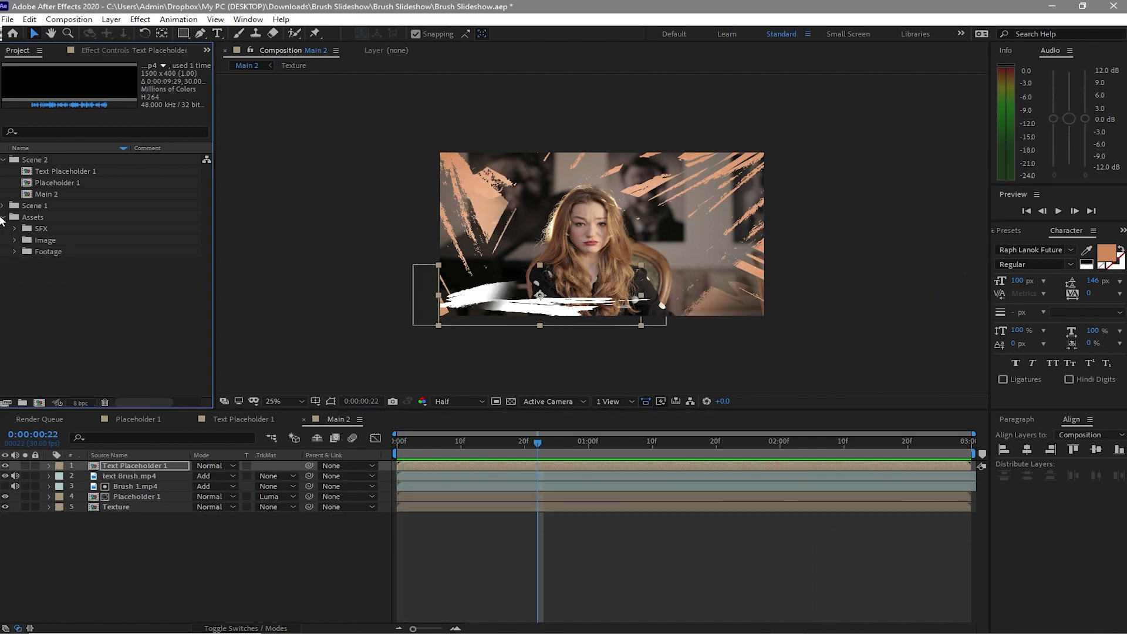
- Collapse the Assets folder and create a new project folder named Scene 3
{"action": "left_click", "coordinate": [2, 217]}
{"action": "left_click", "coordinate": [28, 364]}
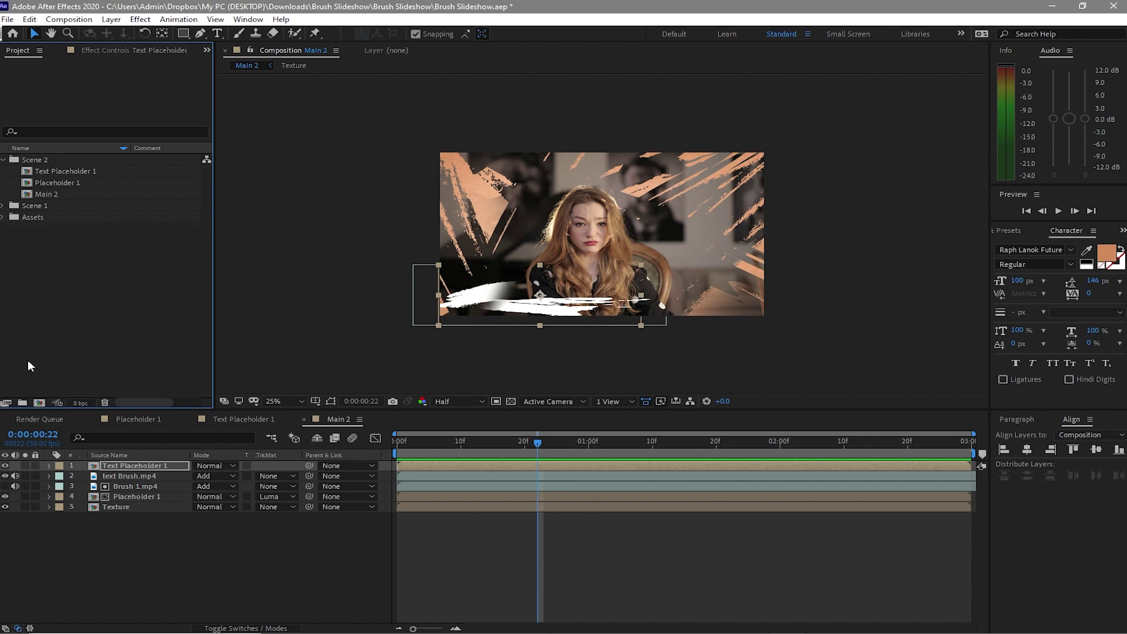
{"action": "left_click", "coordinate": [22, 403]}
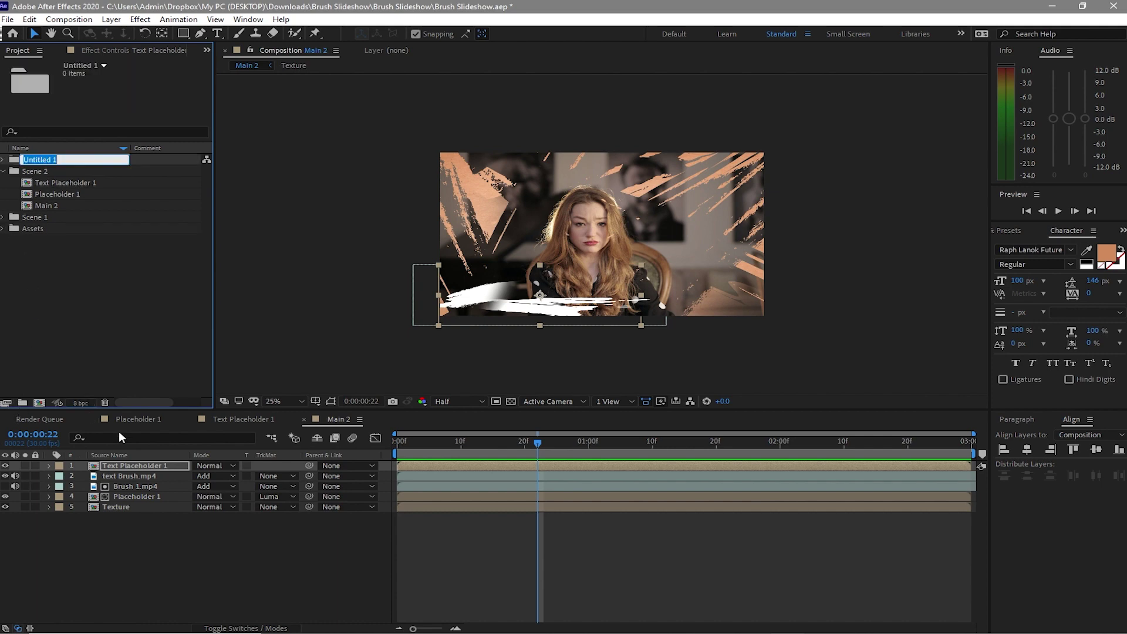
{"action": "type", "text": "Scene 3"}
{"action": "left_click", "coordinate": [89, 307]}
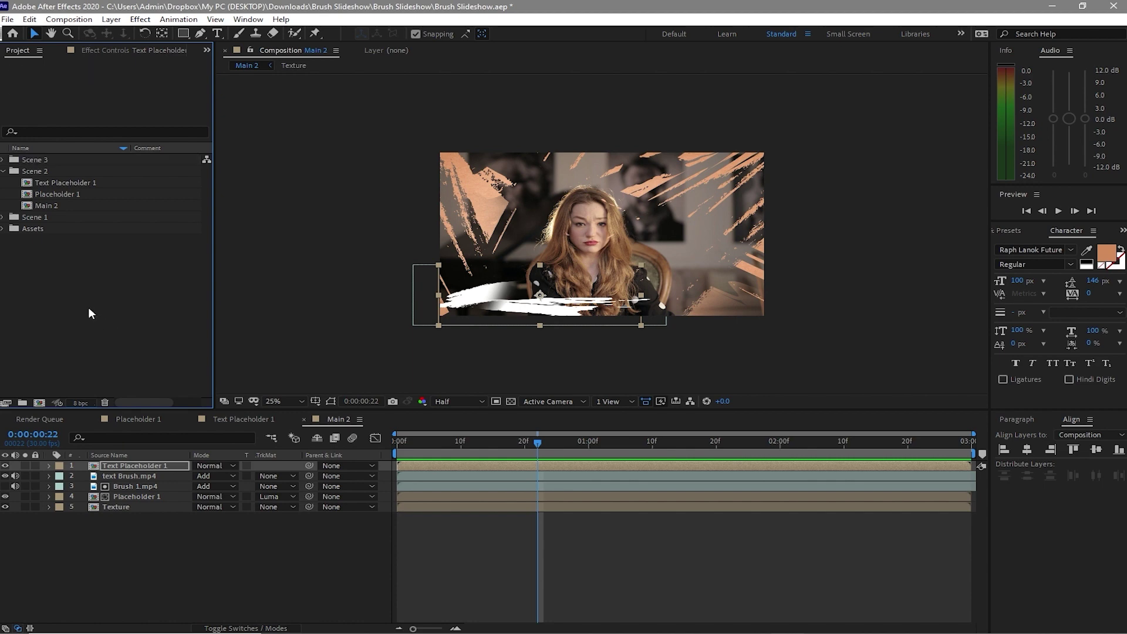
- Duplicate the Text Placeholder 1, Placeholder 1 and Main 2 compositions and move the duplicates into the Scene 3 folder
{"action": "left_click_drag", "start_coordinate": [17, 185], "coordinate": [41, 205]}
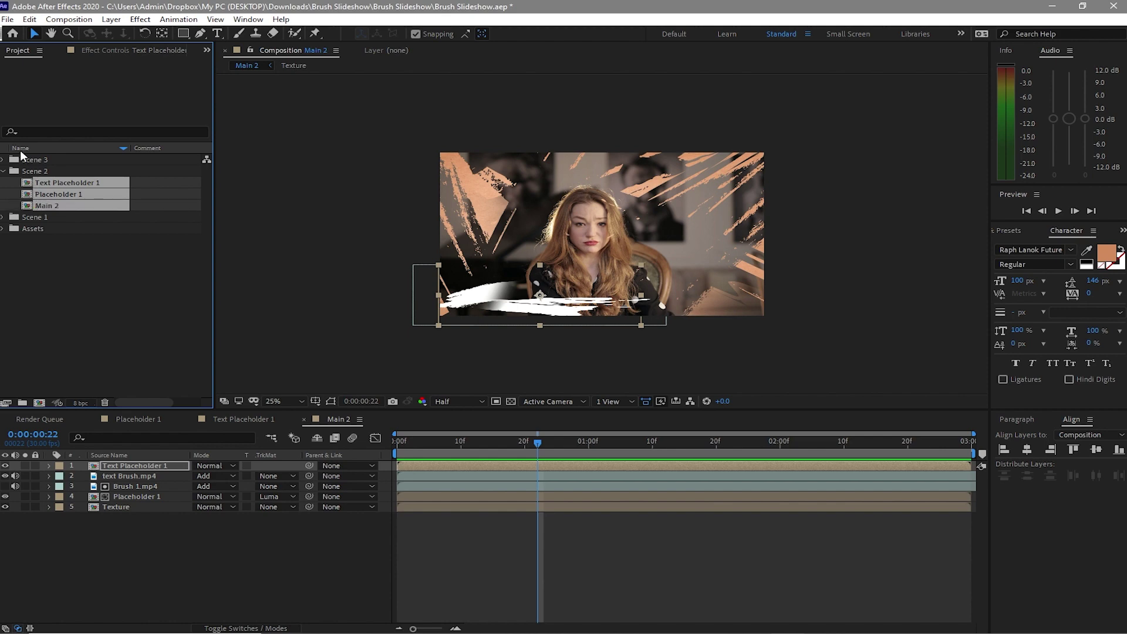
{"action": "left_click", "coordinate": [29, 19]}
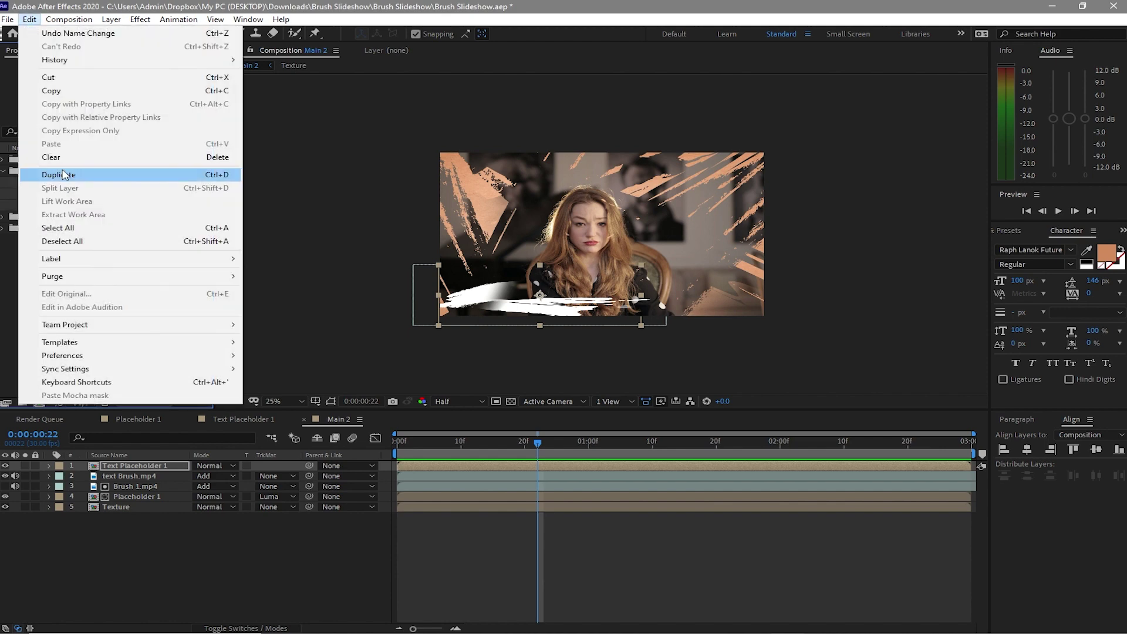
{"action": "left_click", "coordinate": [65, 174]}
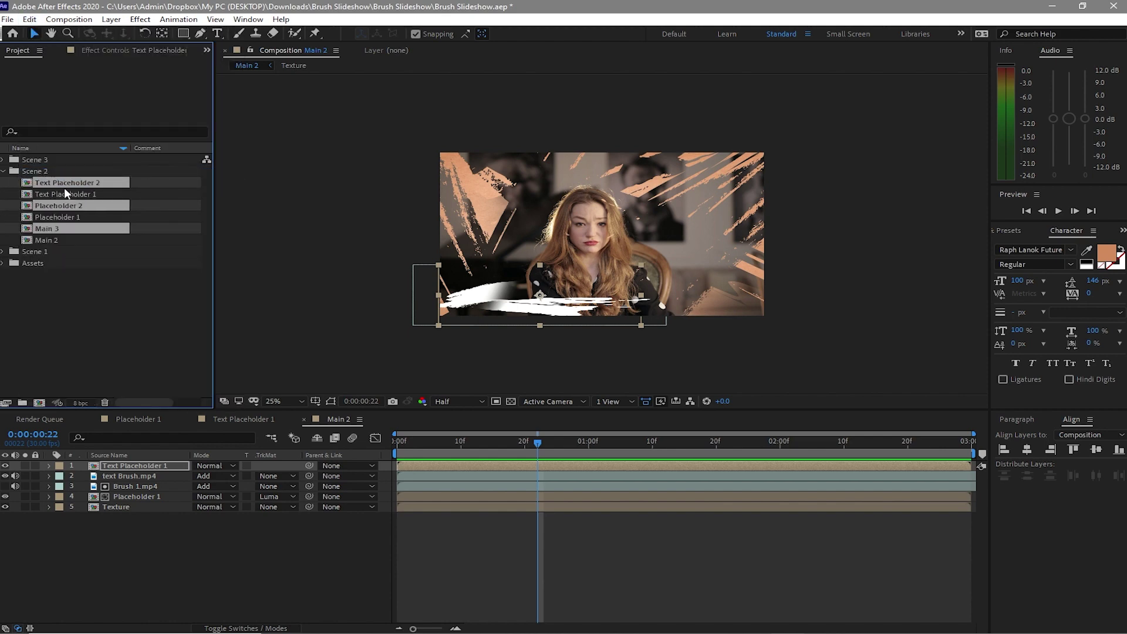
{"action": "left_click_drag", "start_coordinate": [61, 187], "coordinate": [50, 161]}
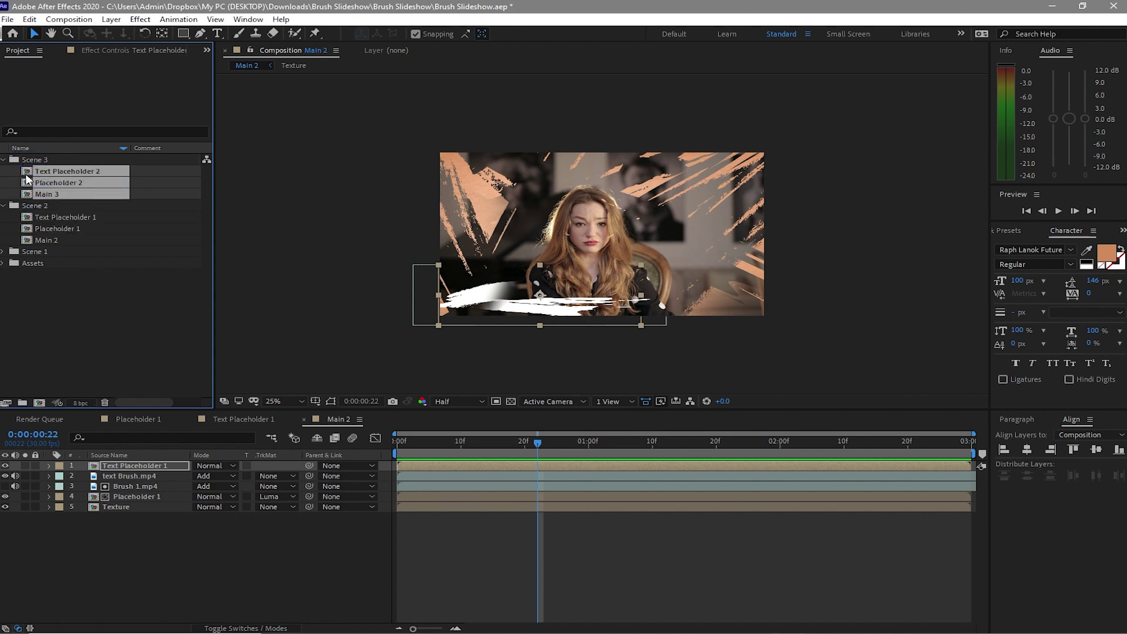
- Open the three Scene 3 compositions in the timeline and close the Placeholder 1, Text Placeholder 1 and Main 2 timelines
{"action": "double_click", "coordinate": [27, 179]}
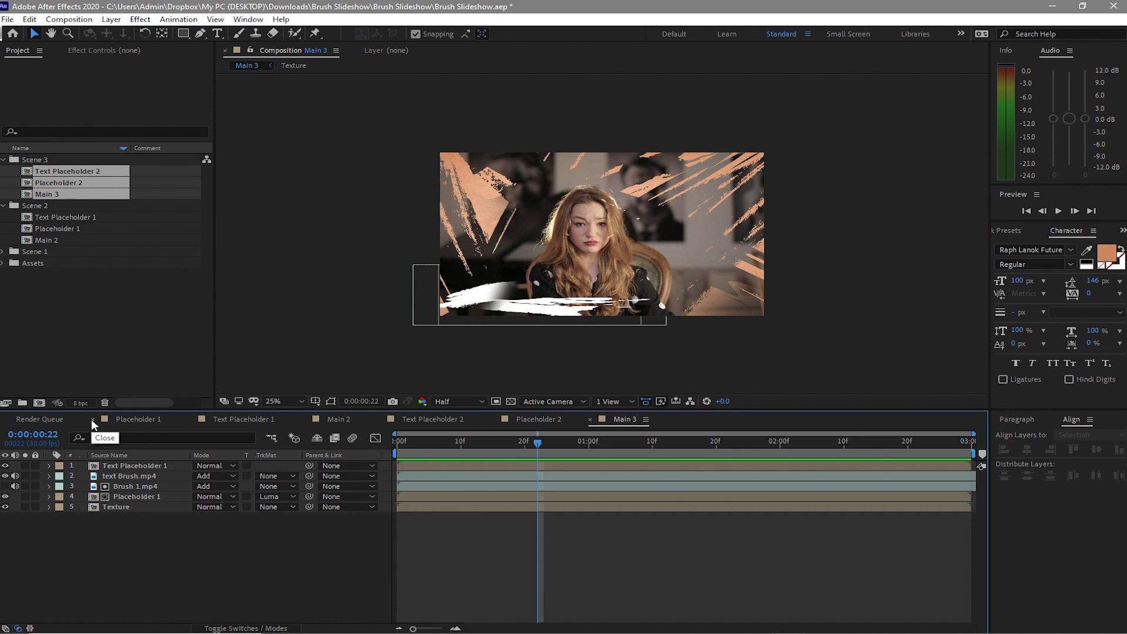
{"action": "left_click", "coordinate": [93, 419]}
{"action": "left_click", "coordinate": [92, 419]}
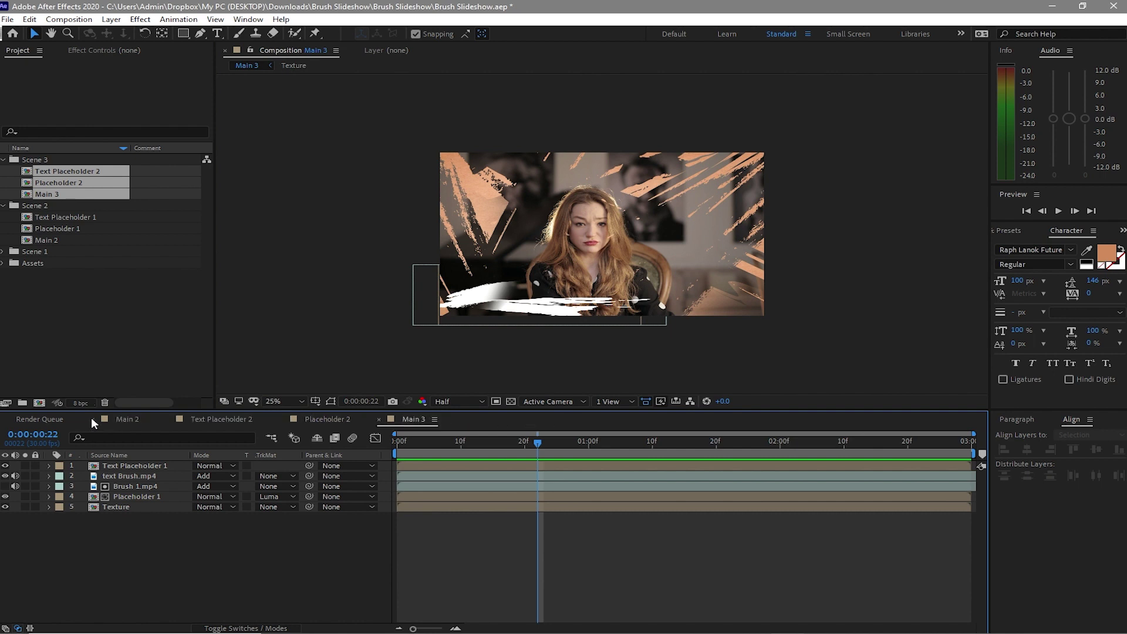
{"action": "left_click", "coordinate": [92, 420]}
{"action": "left_click", "coordinate": [93, 404]}
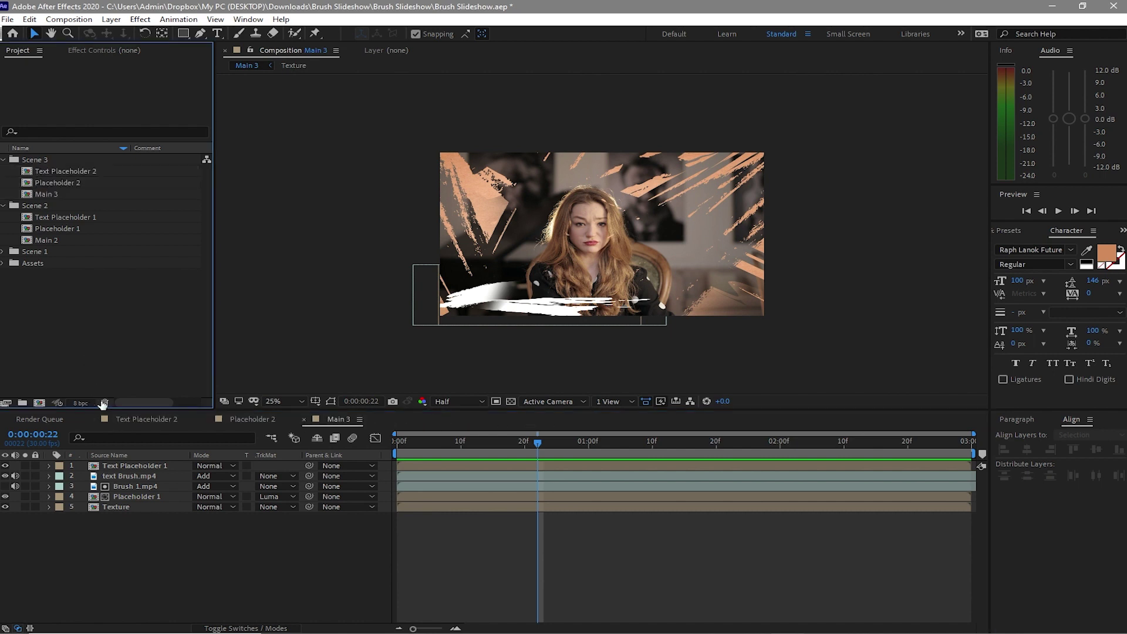
- In the Placeholder 2 composition, delete the 5.jpg layer and add 6.jpg from the Photos folder in its place
{"action": "left_click", "coordinate": [236, 419]}
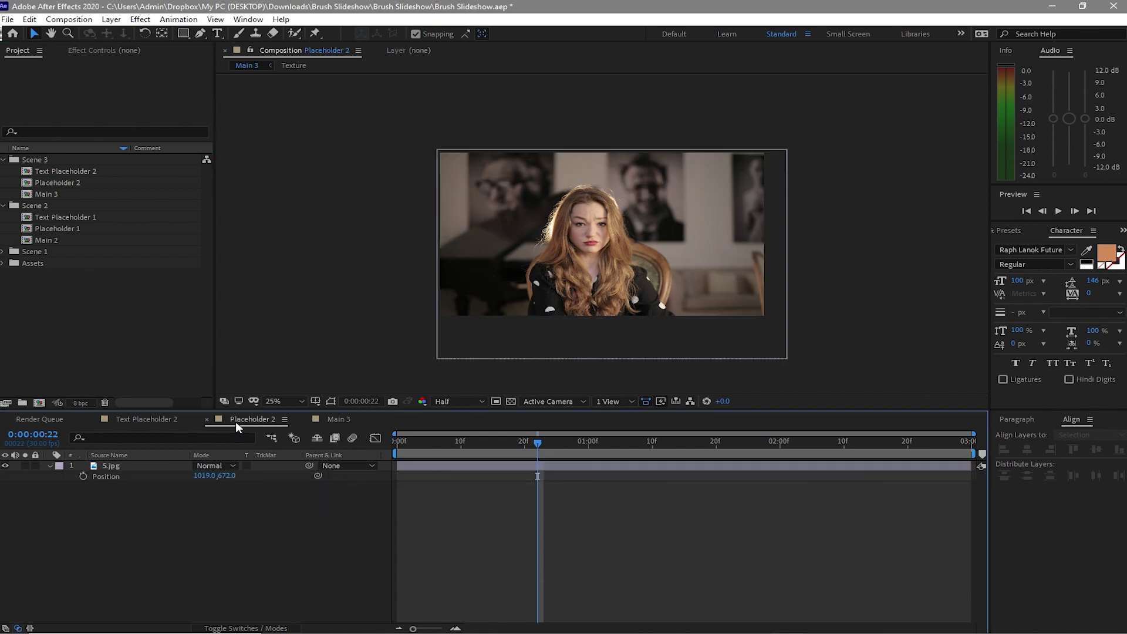
{"action": "left_click", "coordinate": [136, 466]}
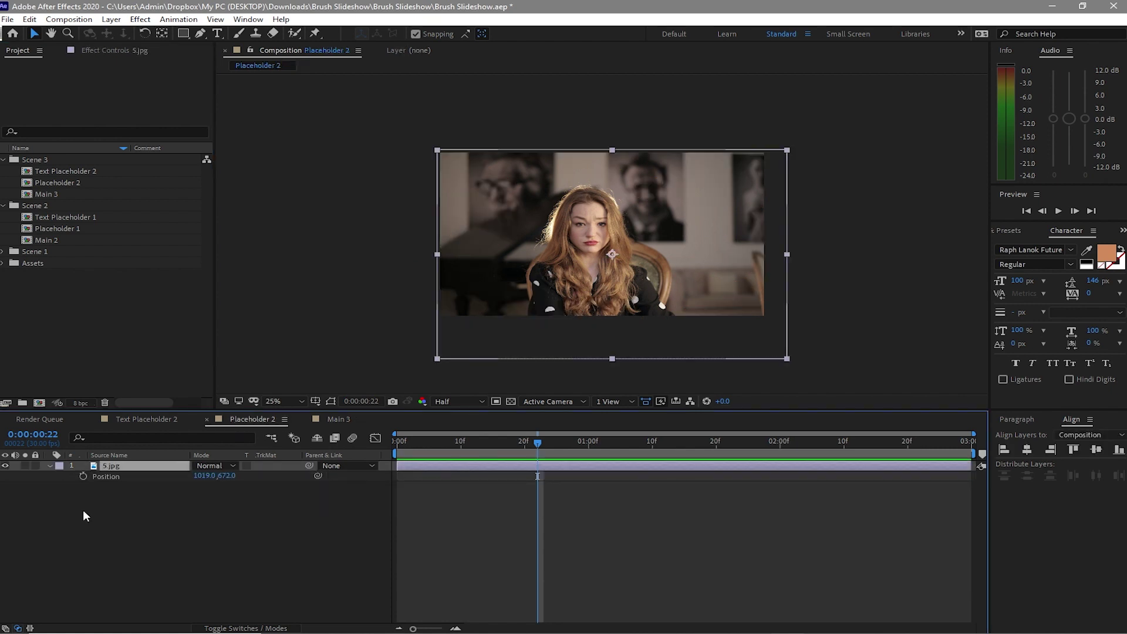
{"action": "key", "text": "Delete"}
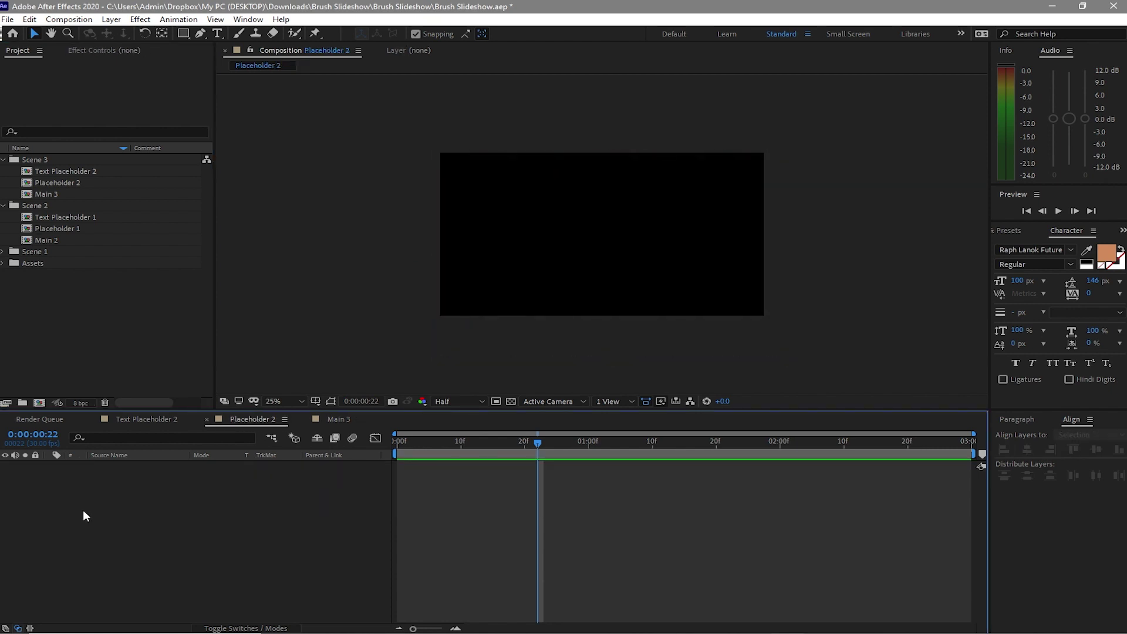
{"action": "left_click", "coordinate": [2, 264]}
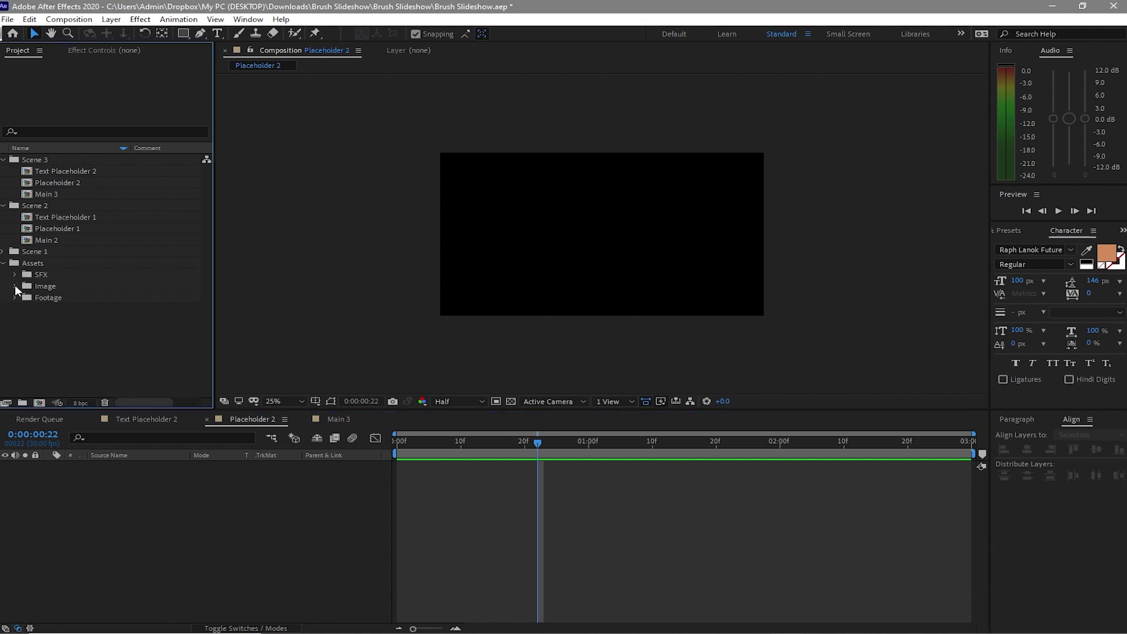
{"action": "left_click", "coordinate": [15, 286]}
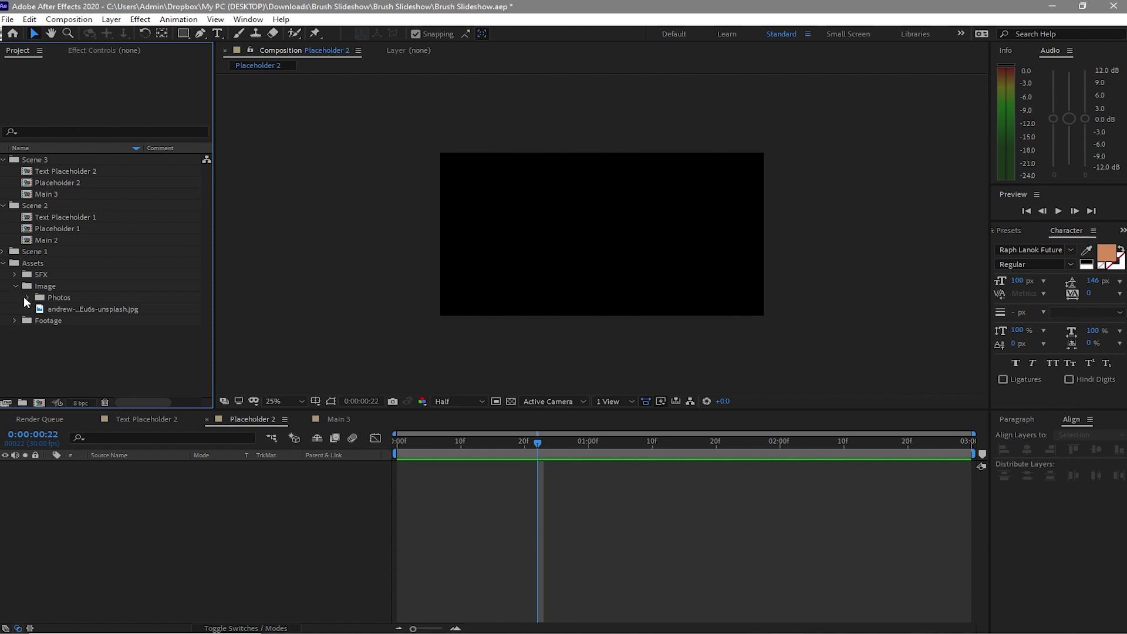
{"action": "left_click", "coordinate": [26, 298]}
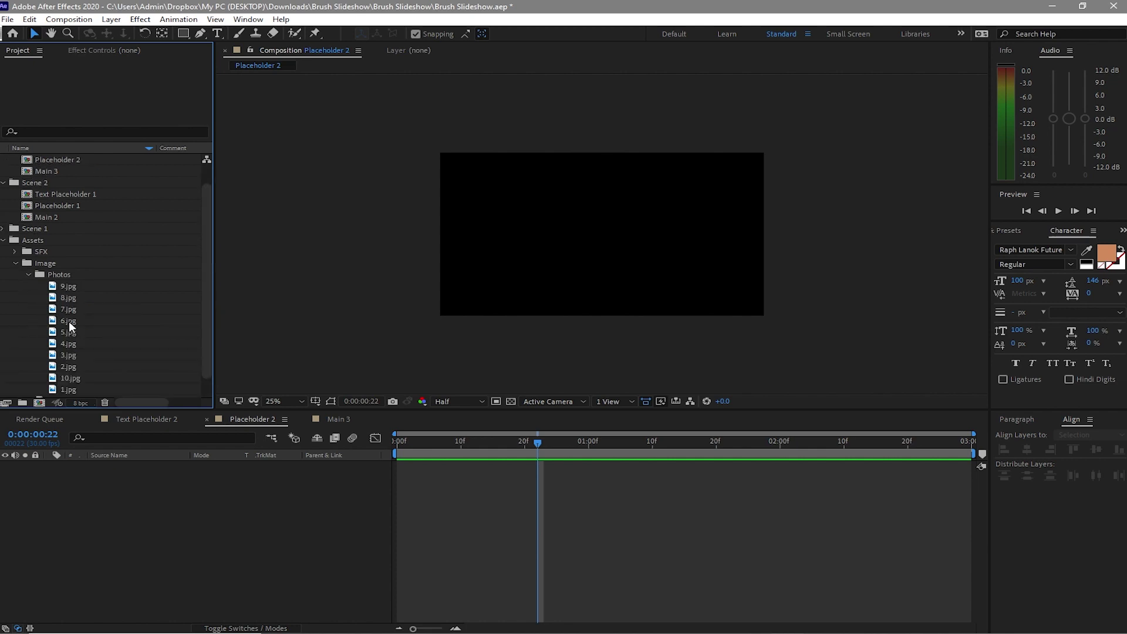
{"action": "left_click_drag", "start_coordinate": [69, 322], "coordinate": [73, 498]}
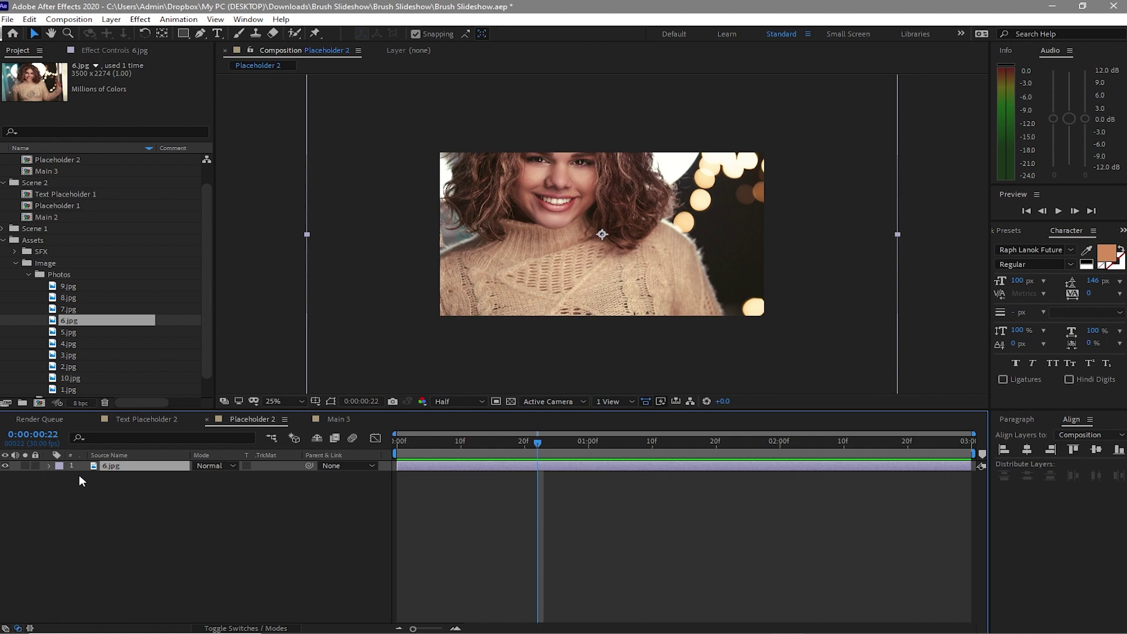
- Scale the 6.jpg layer to 57% and set its position to 960, 642
{"action": "key", "text": "s"}
{"action": "left_click_drag", "start_coordinate": [212, 476], "coordinate": [217, 509]}
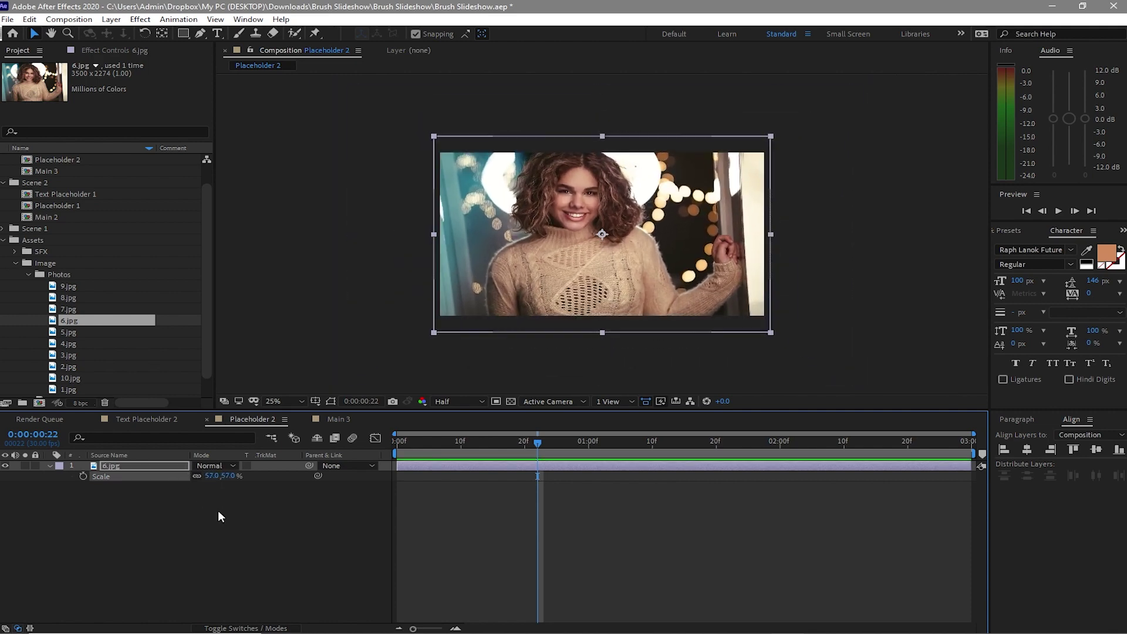
{"action": "mouse_move", "coordinate": [176, 631]}
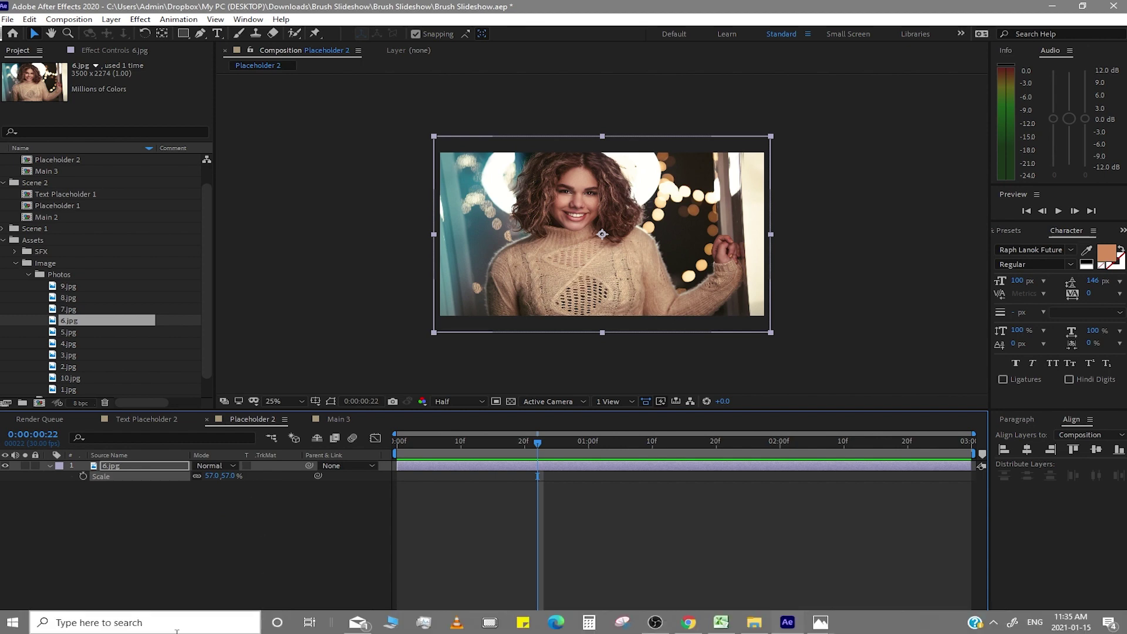
{"action": "key", "text": "p"}
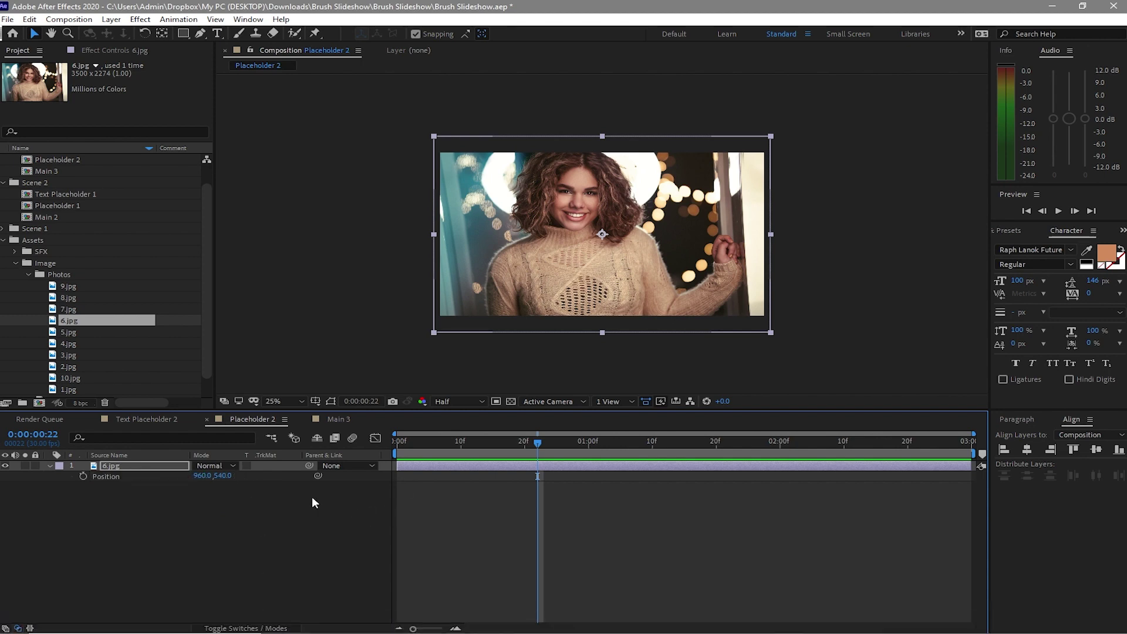
{"action": "left_click_drag", "start_coordinate": [226, 476], "coordinate": [246, 505]}
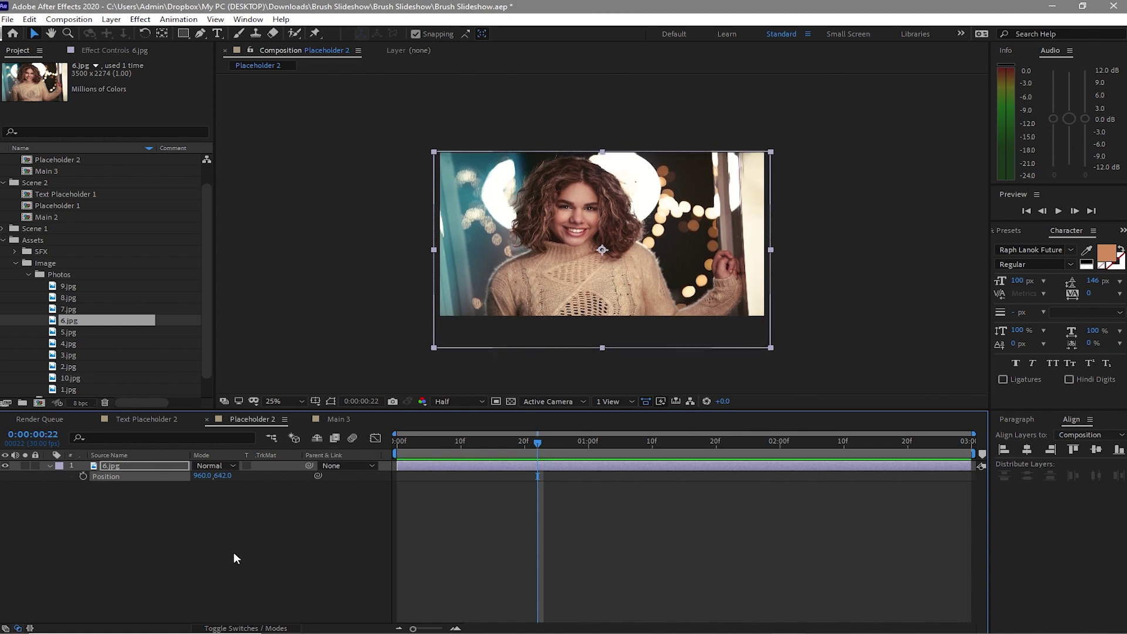
- Replace the text in the Text Placeholder 2 composition with the second person's first name
{"action": "left_click", "coordinate": [146, 419]}
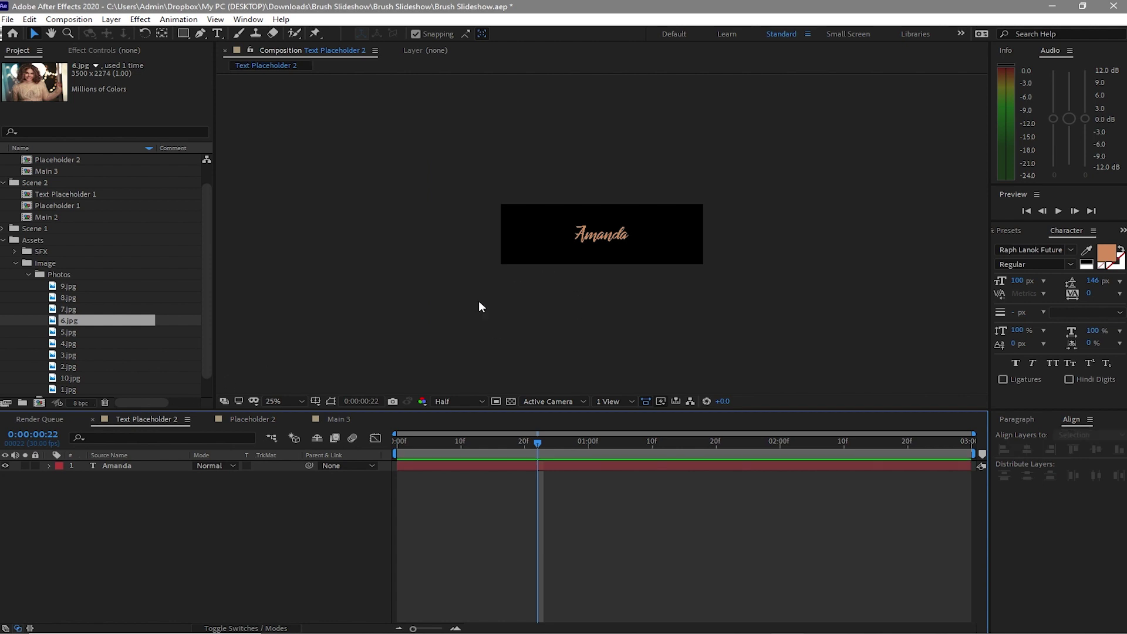
{"action": "left_click", "coordinate": [121, 464]}
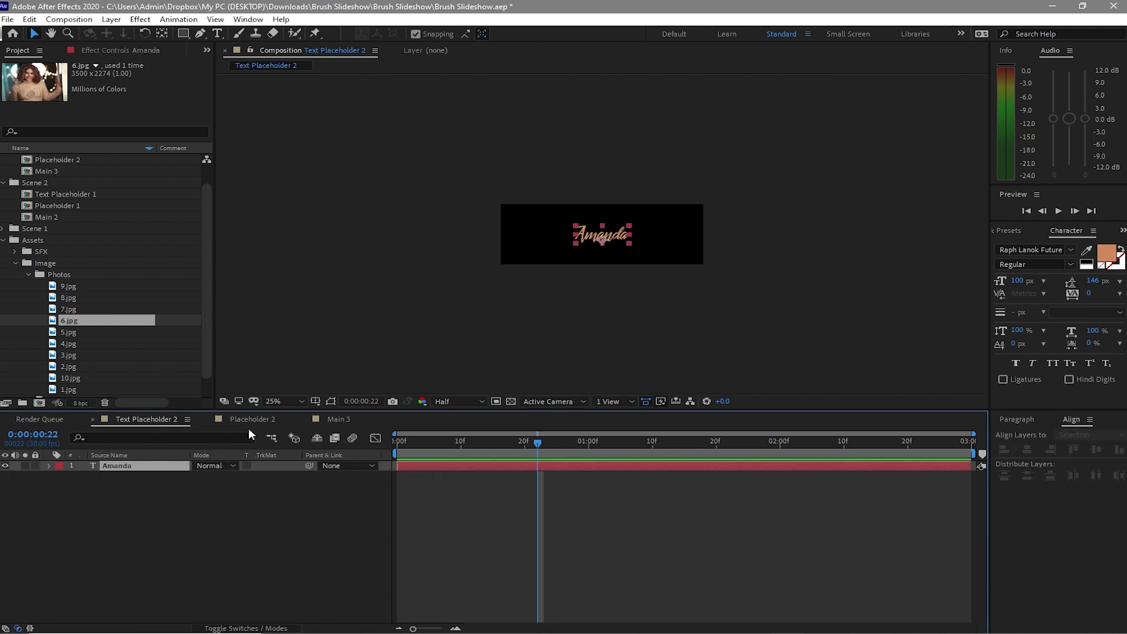
{"action": "key", "text": "ctrl+t"}
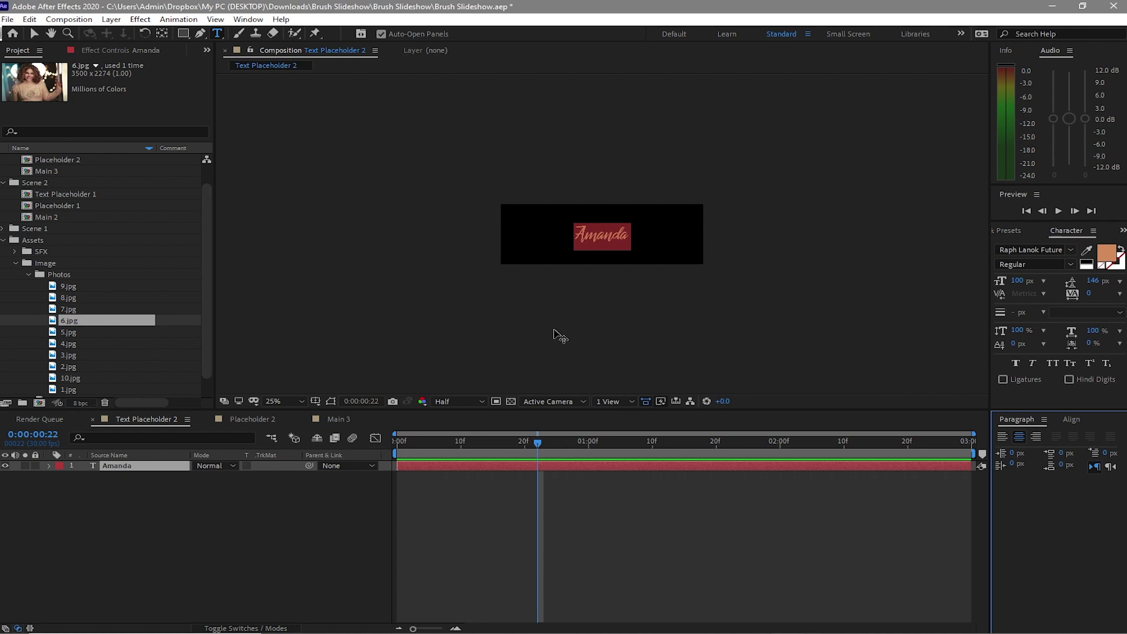
{"action": "type", "text": "Lorri"}
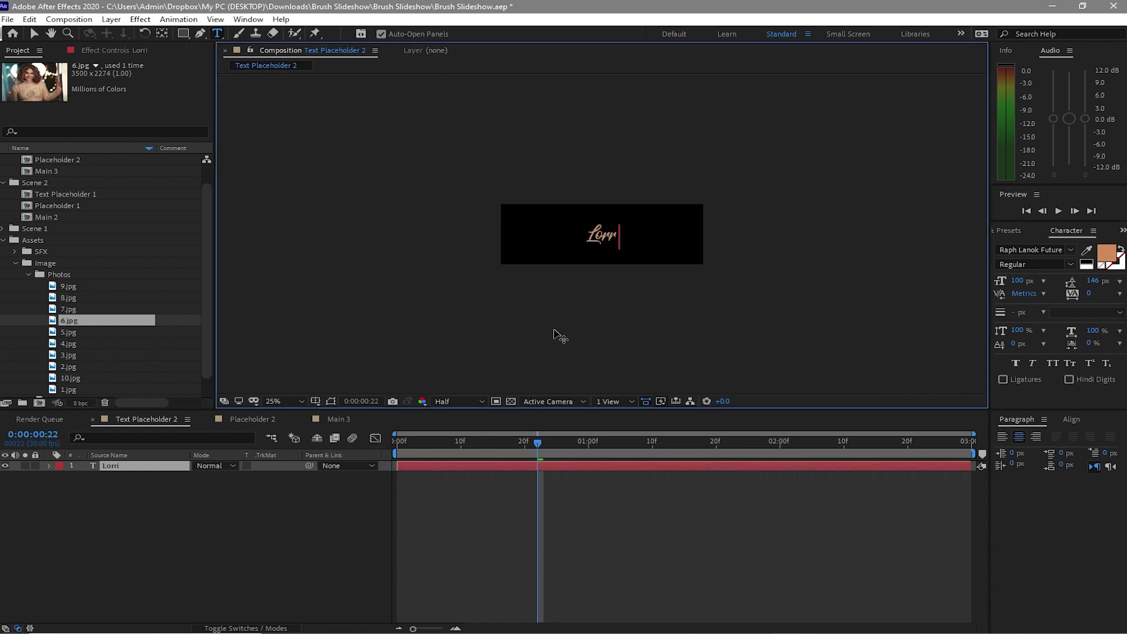
{"action": "type", "text": "ele"}
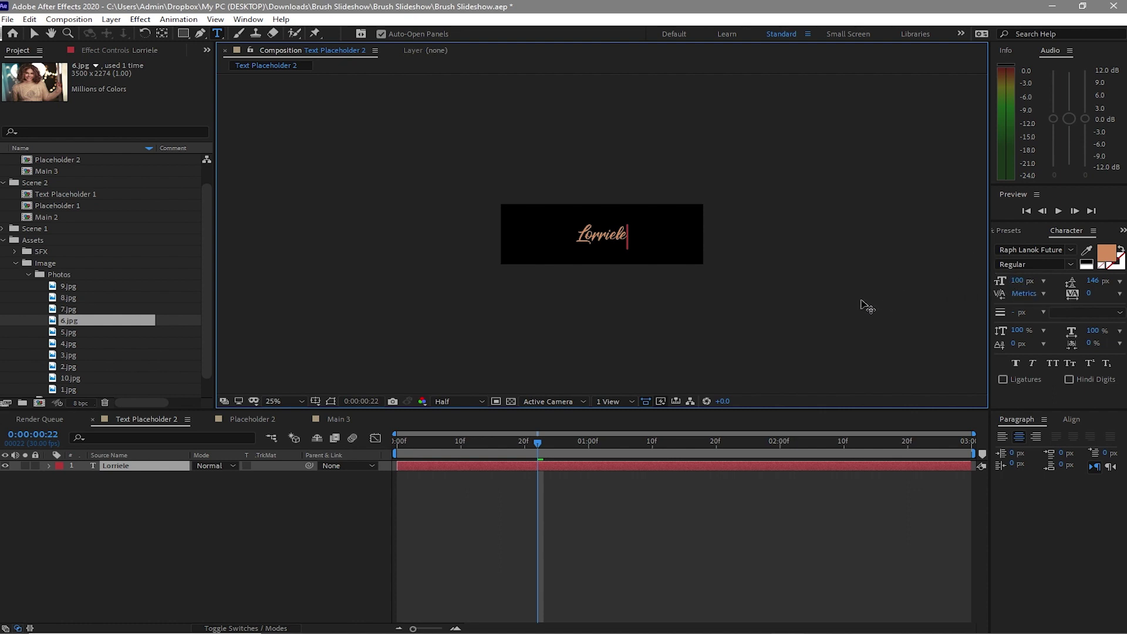
{"action": "key", "text": "Escape"}
{"action": "key", "text": "v"}
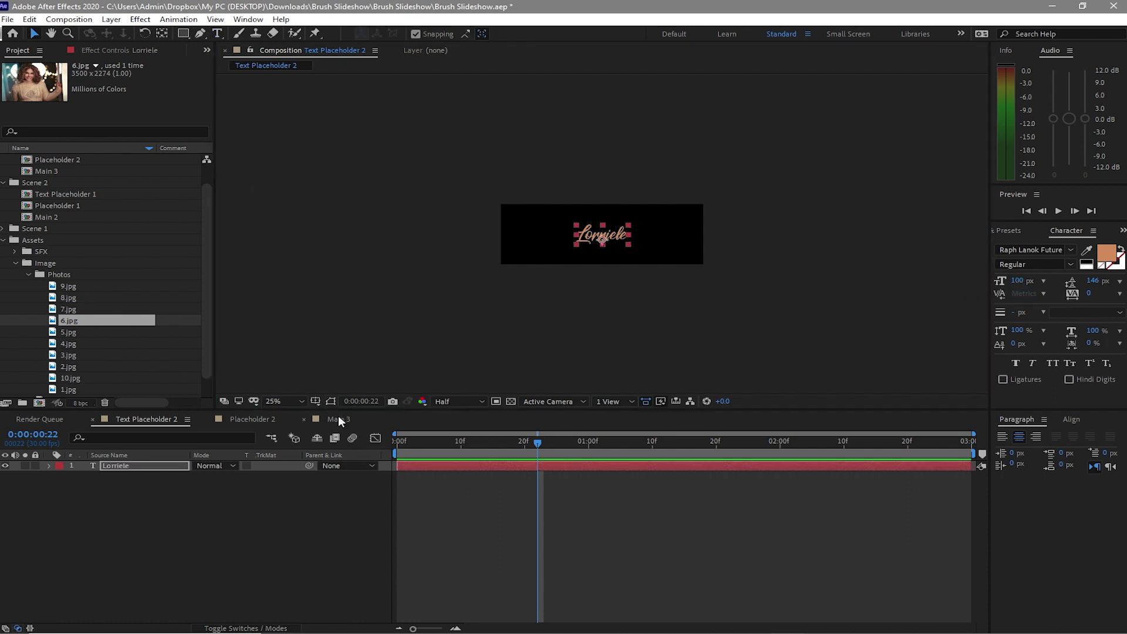
- Switch to the Main 3 composition and collapse the Photos, Image and Assets project folders
{"action": "left_click", "coordinate": [334, 418]}
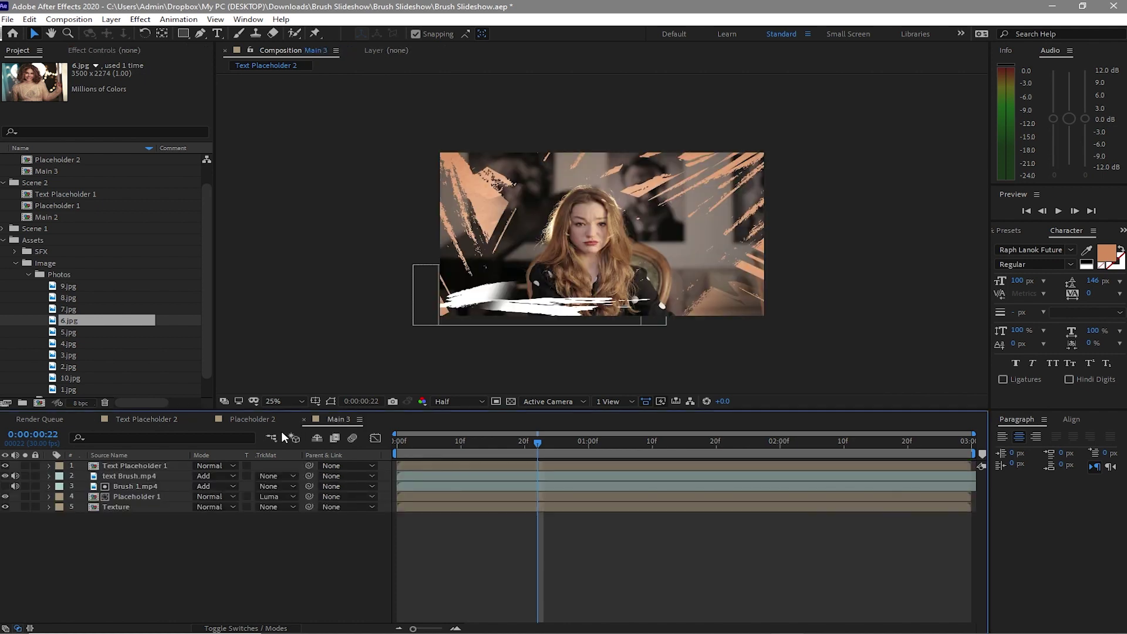
{"action": "left_click", "coordinate": [27, 274]}
{"action": "left_click", "coordinate": [15, 286]}
{"action": "left_click", "coordinate": [3, 263]}
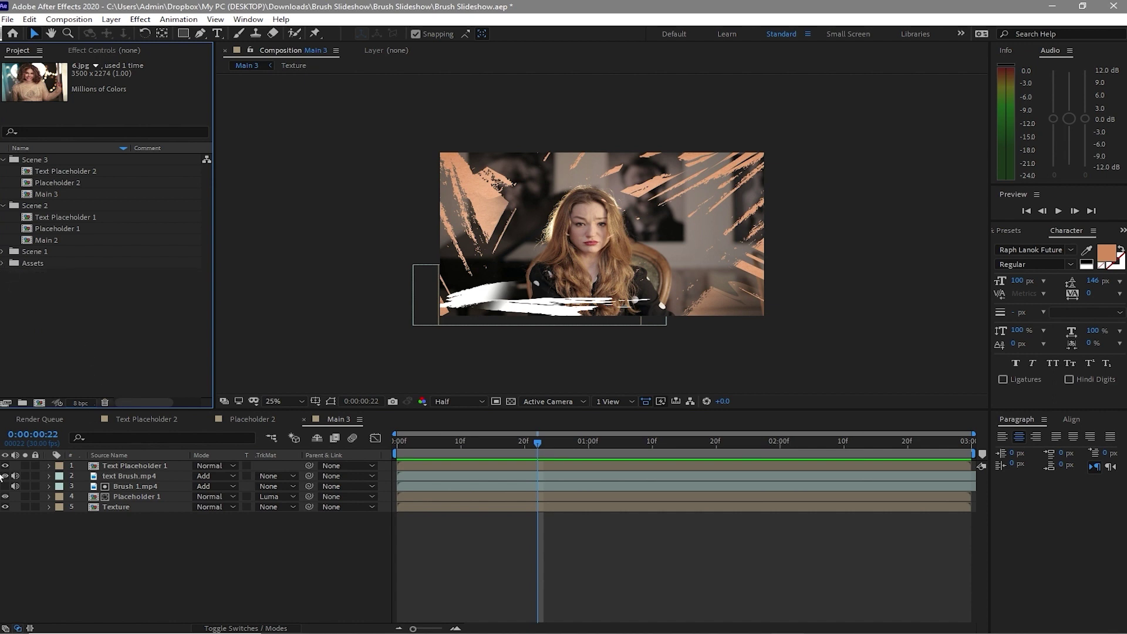
- In Main 3, replace the Text Placeholder 1 layer with Text Placeholder 2 and the Placeholder 1 layer with Placeholder 2
{"action": "left_click", "coordinate": [128, 466]}
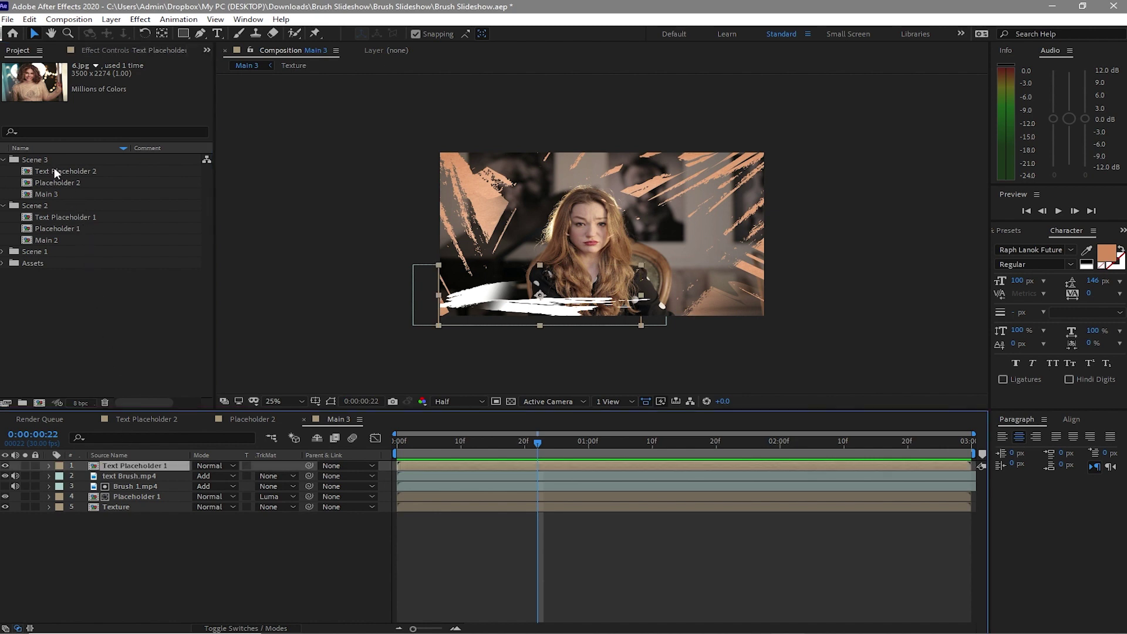
{"action": "left_click_drag", "start_coordinate": [54, 168], "coordinate": [94, 466]}
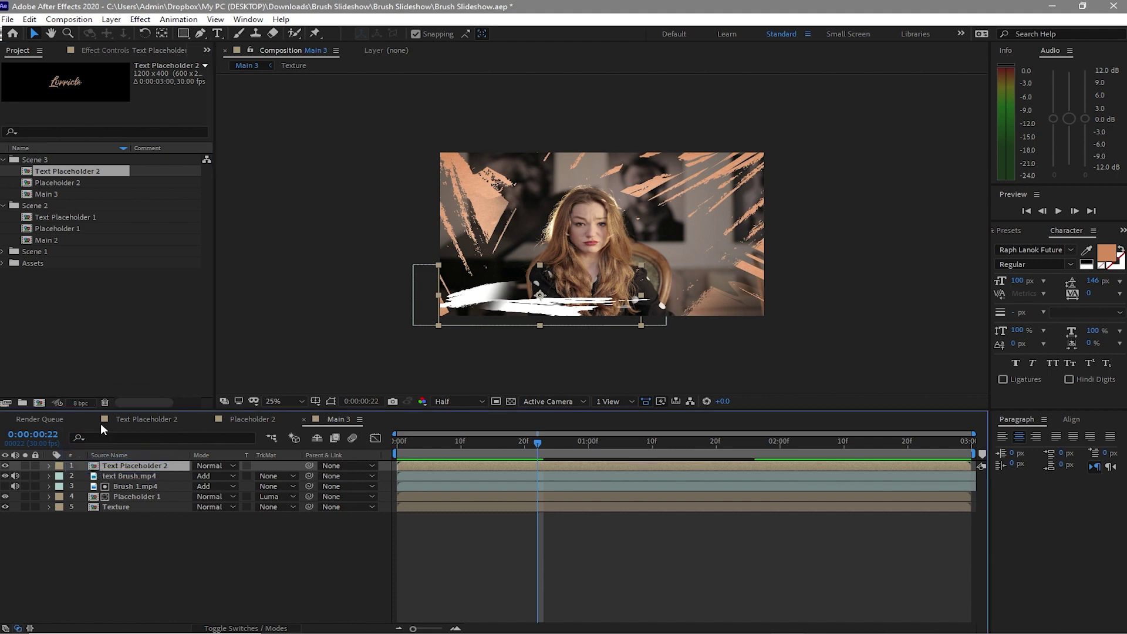
{"action": "left_click", "coordinate": [142, 497]}
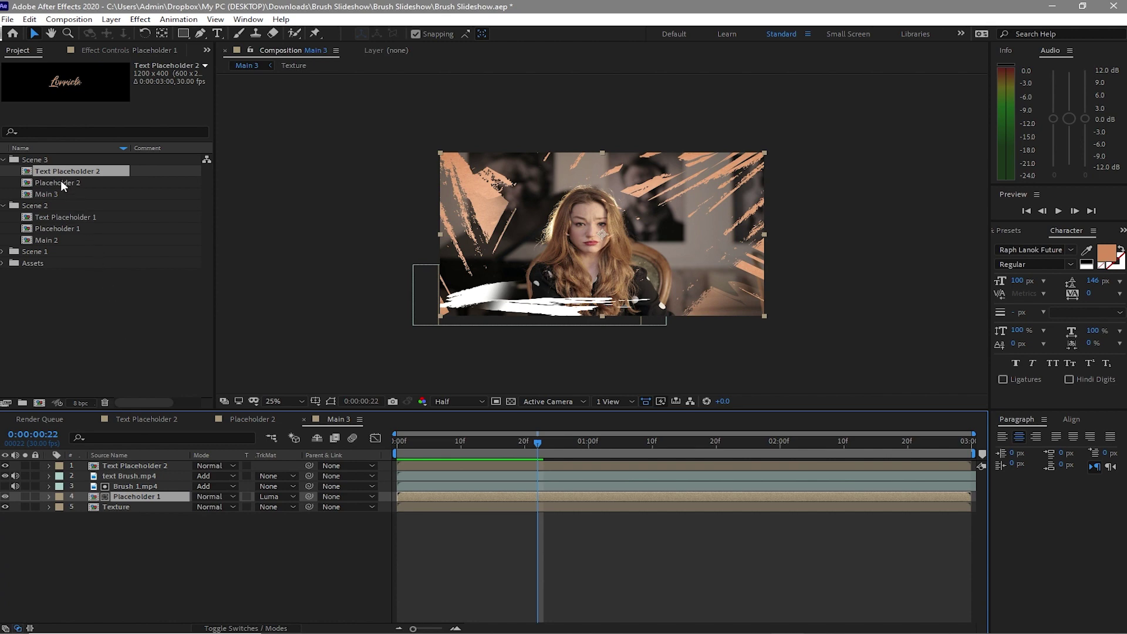
{"action": "left_click_drag", "start_coordinate": [61, 182], "coordinate": [114, 493]}
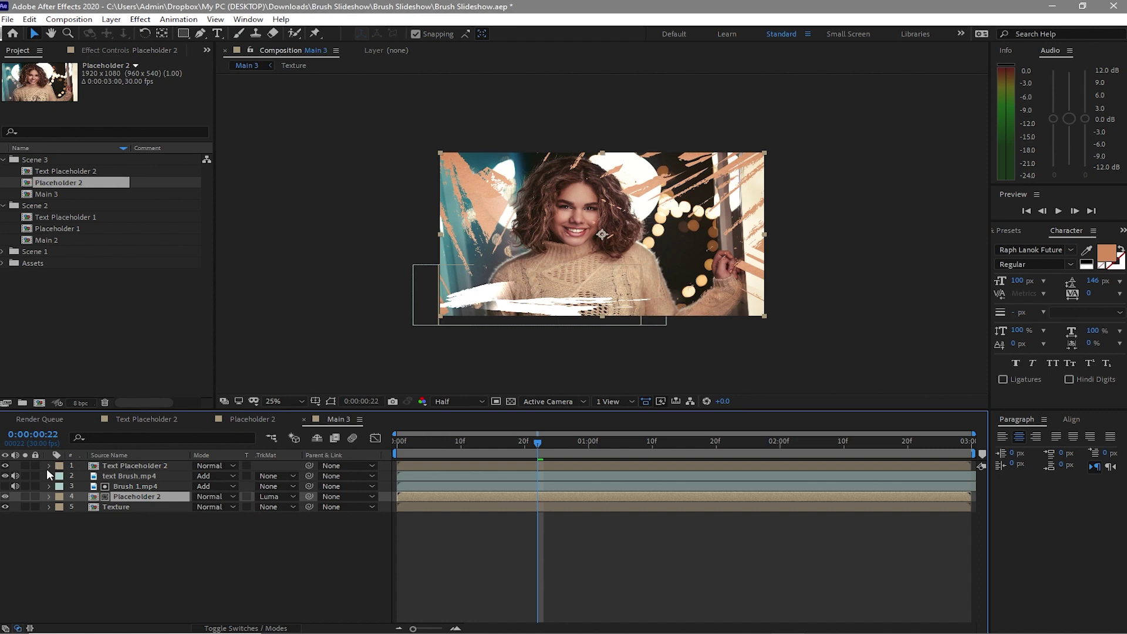
- Set the position of the Text Placeholder 2 and text Brush.mp4 layers in Main 3 to 1381, 942
{"action": "left_click", "coordinate": [100, 466]}
{"action": "left_click", "coordinate": [100, 476], "text": "shift"}
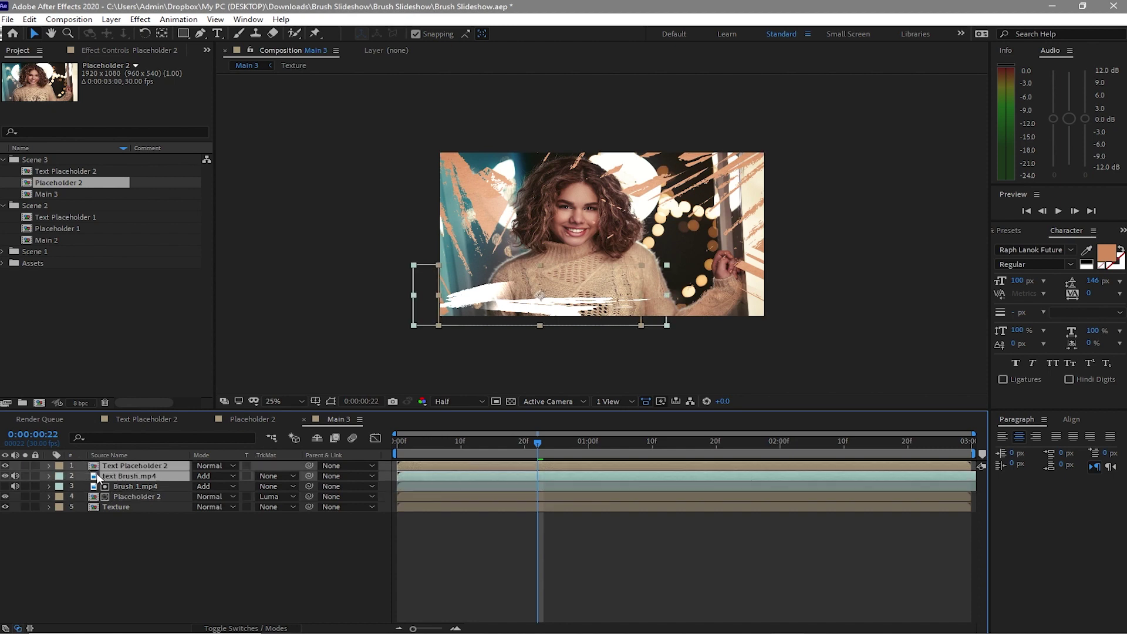
{"action": "key", "text": "space"}
{"action": "key", "text": "space"}
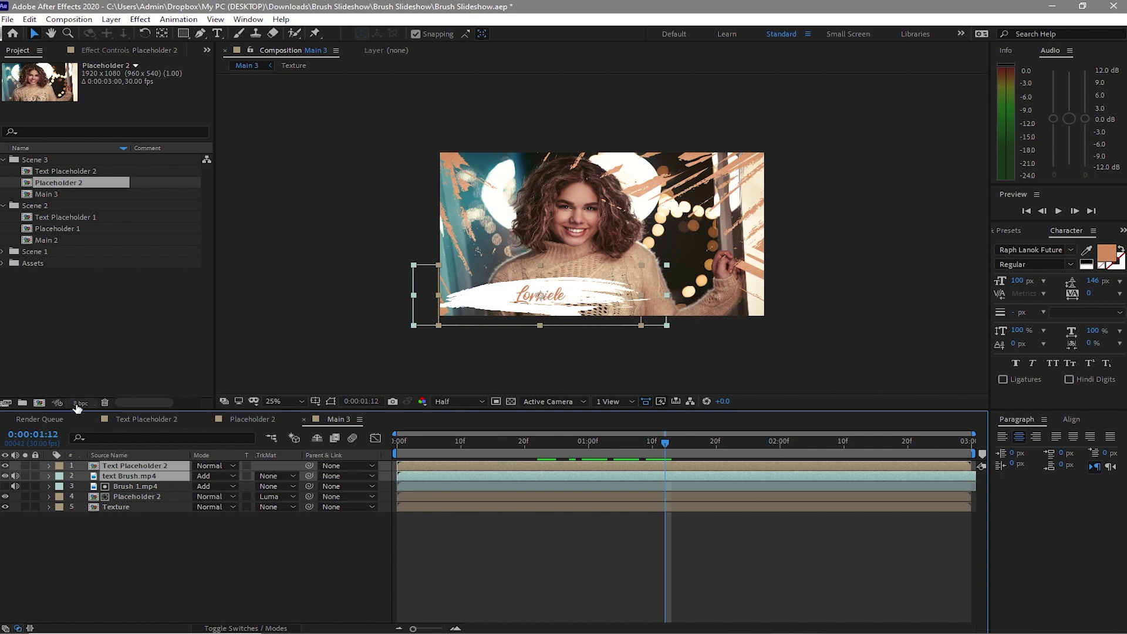
{"action": "key", "text": "p"}
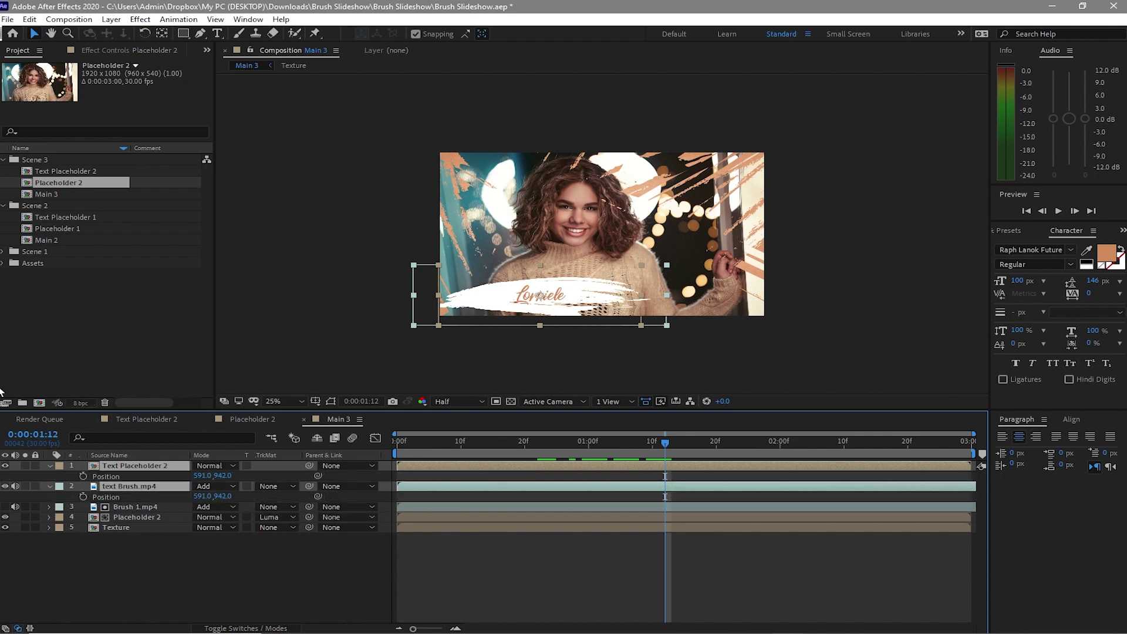
{"action": "left_click_drag", "start_coordinate": [196, 477], "coordinate": [736, 485]}
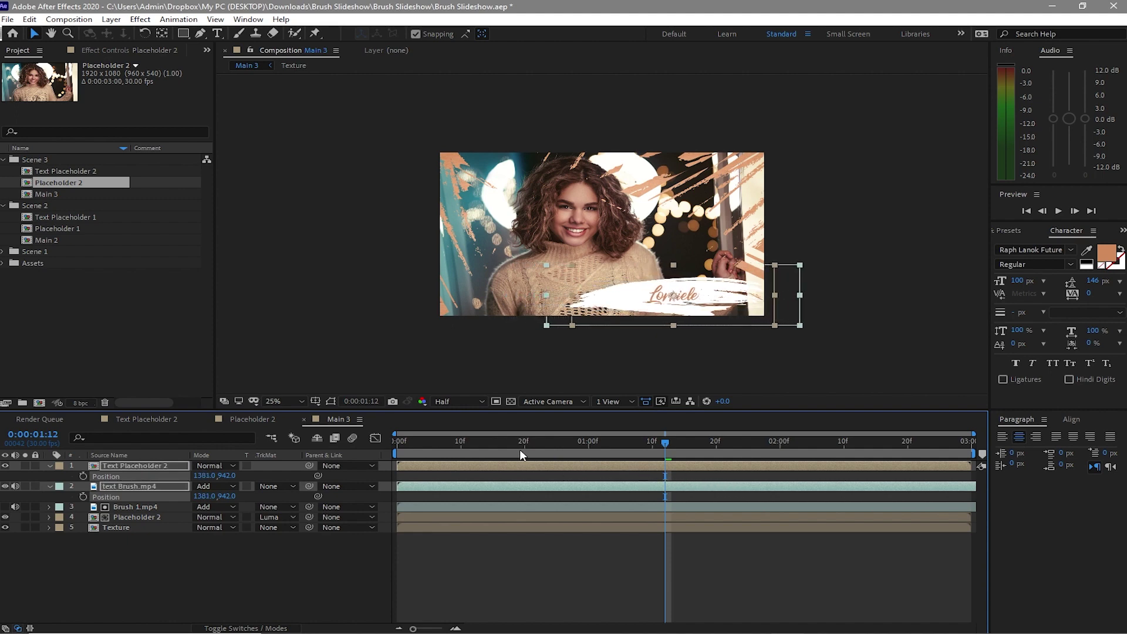
{"action": "key", "text": "F2"}
{"action": "left_click", "coordinate": [51, 467]}
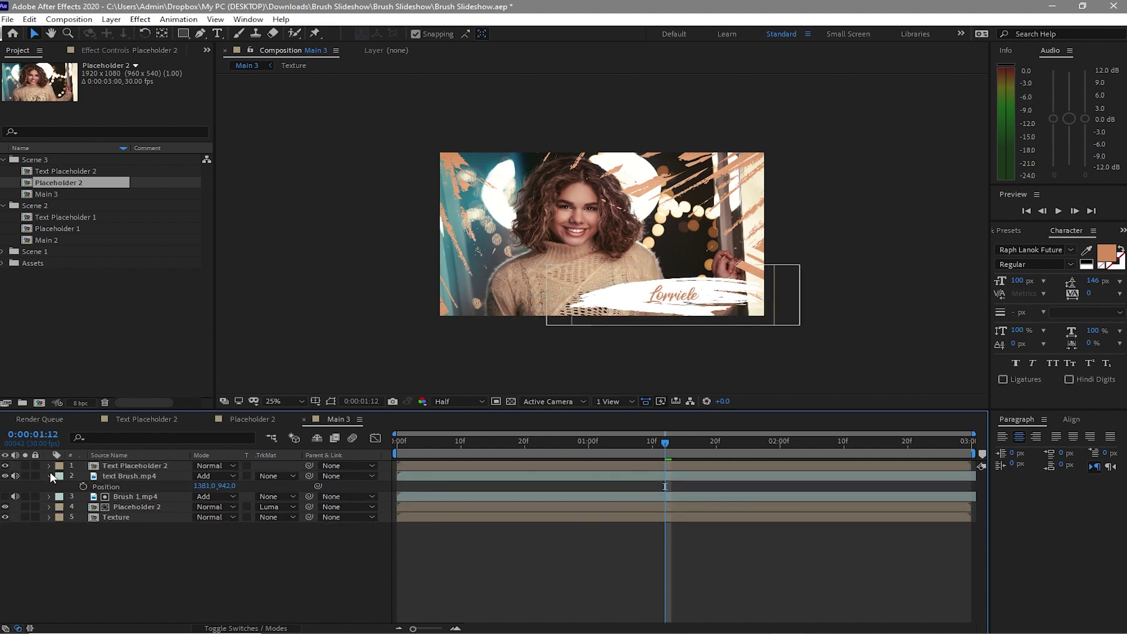
{"action": "left_click", "coordinate": [49, 476]}
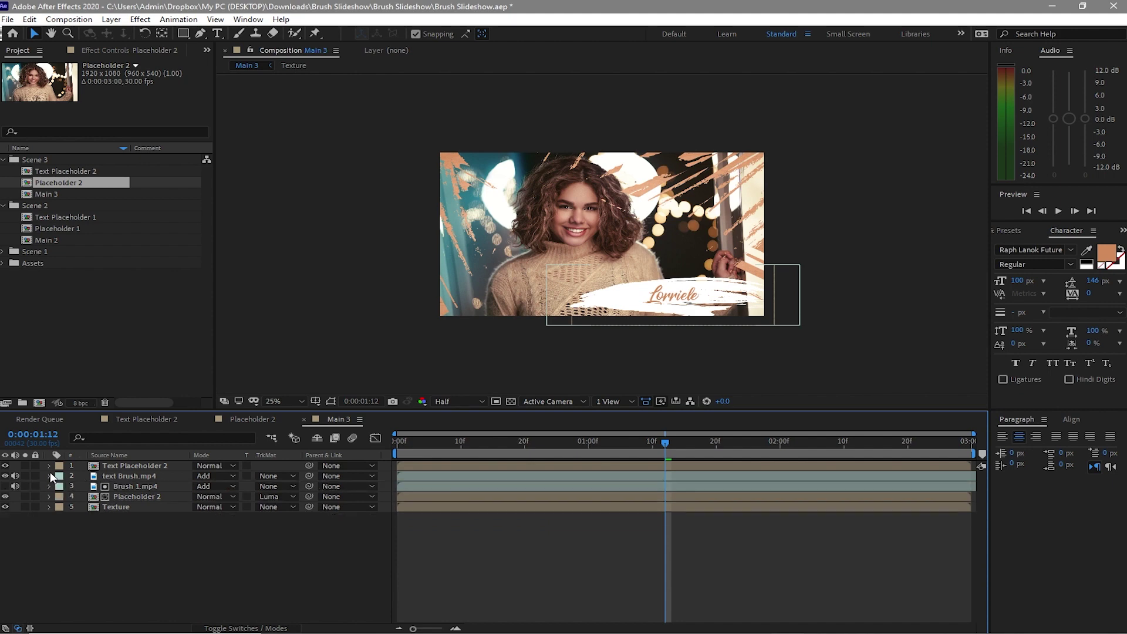
{"action": "left_click", "coordinate": [131, 486]}
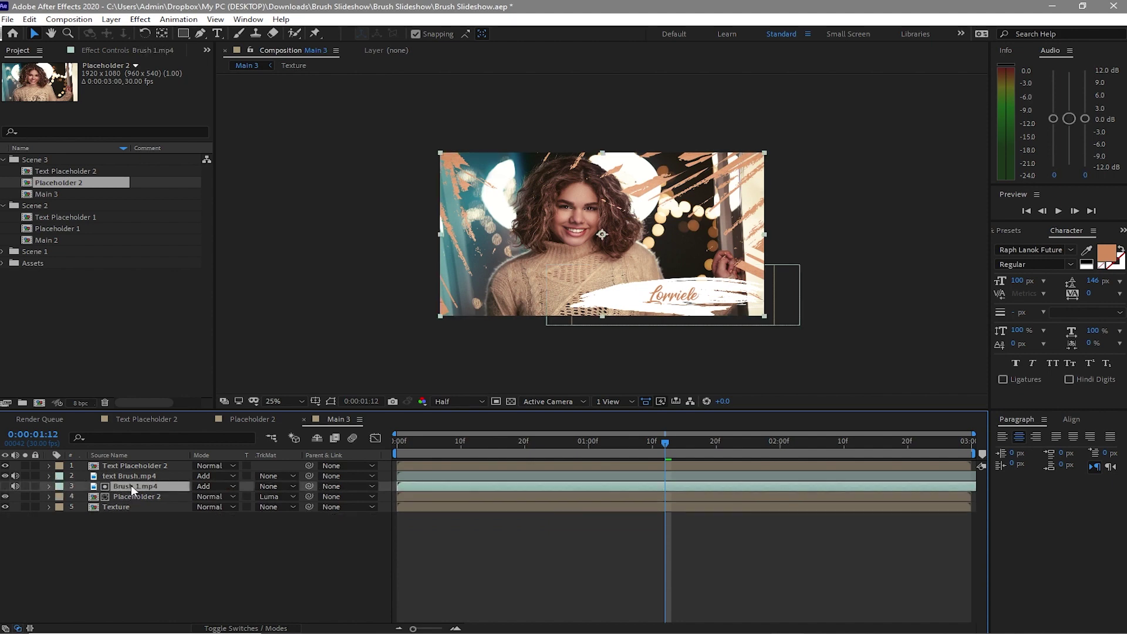
{"action": "left_click", "coordinate": [4, 263]}
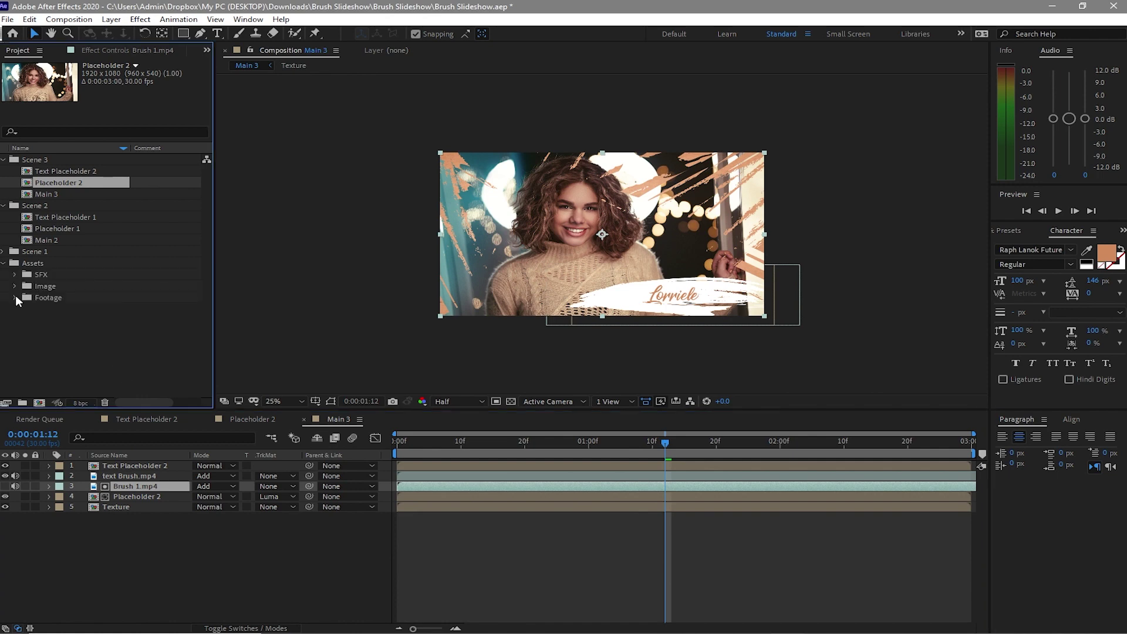
{"action": "left_click", "coordinate": [15, 298]}
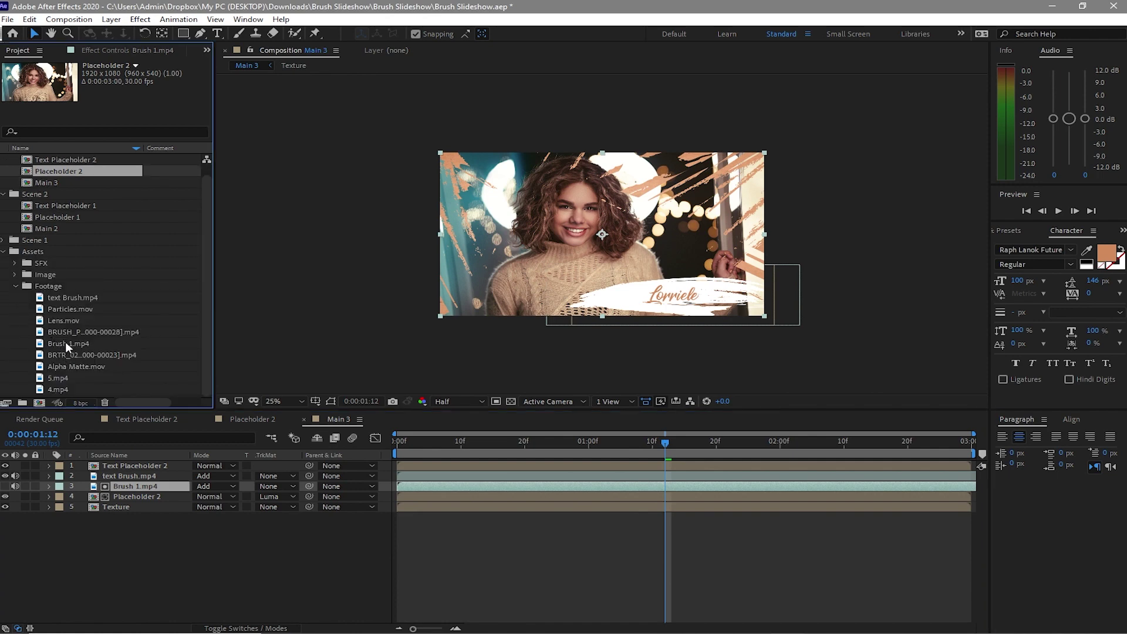
{"action": "mouse_move", "coordinate": [65, 334]}
{"action": "left_mouse_down"}
{"action": "mouse_move", "coordinate": [111, 493]}
{"action": "mouse_move", "coordinate": [56, 336]}
{"action": "left_mouse_up"}
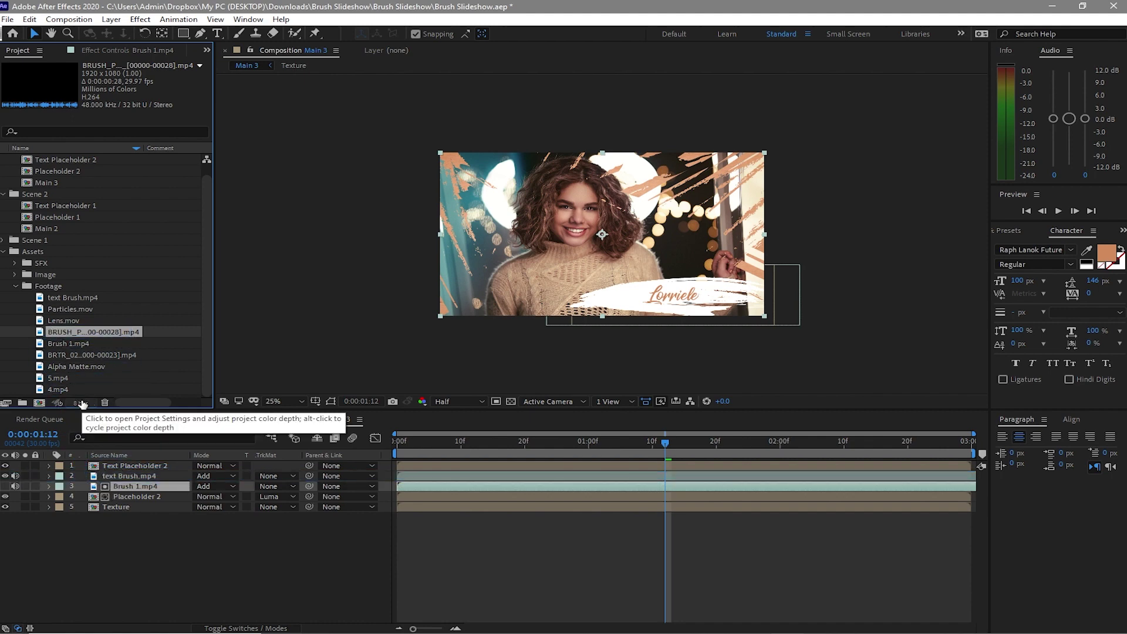
{"action": "mouse_move", "coordinate": [94, 332]}
{"action": "left_mouse_down"}
{"action": "mouse_move", "coordinate": [86, 378]}
{"action": "mouse_move", "coordinate": [35, 472]}
{"action": "mouse_move", "coordinate": [108, 487]}
{"action": "left_mouse_up"}
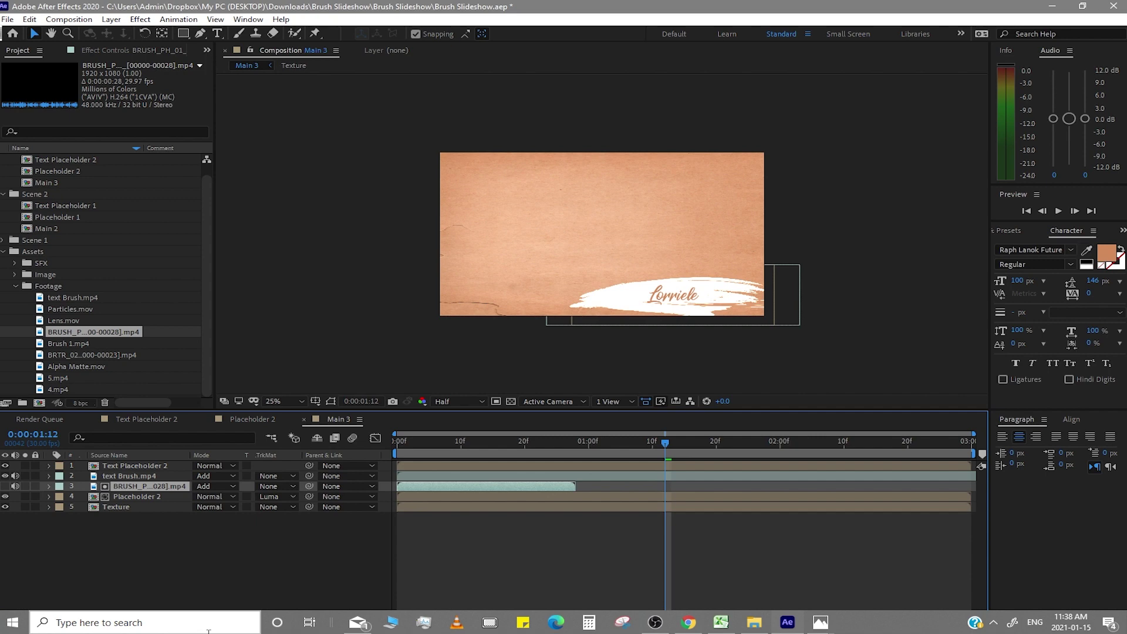
- Enable time remapping on the BRUSH_PH_01 layer and move its last keyframe to about 0:00:02:29, previewing the slowed brush reveal
{"action": "right_click", "coordinate": [491, 493]}
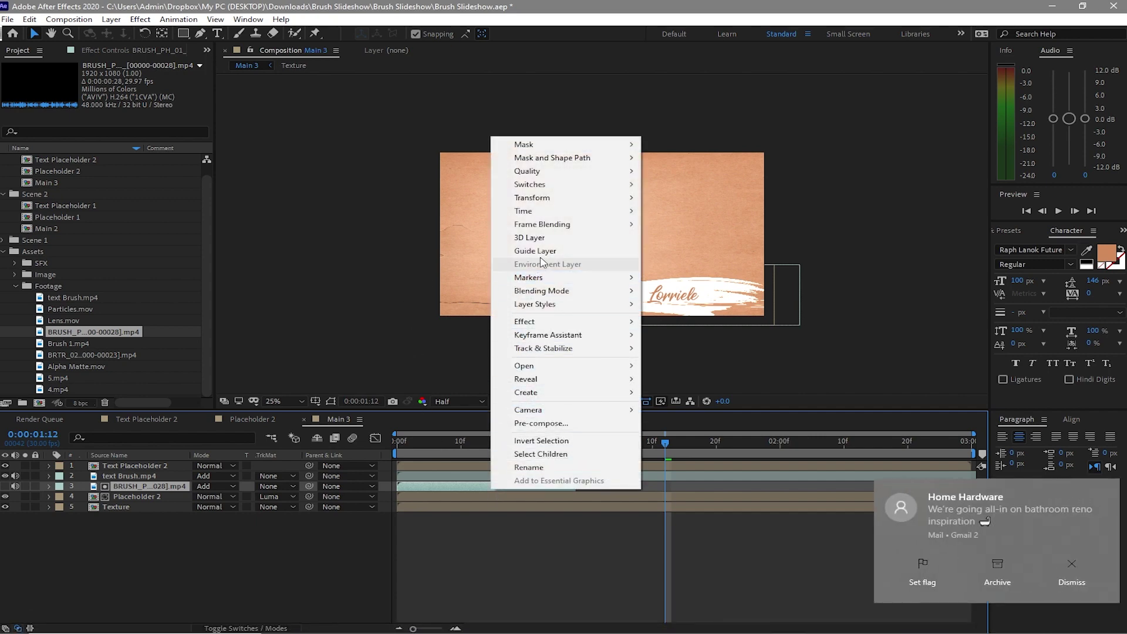
{"action": "mouse_move", "coordinate": [563, 218]}
{"action": "left_click", "coordinate": [657, 213]}
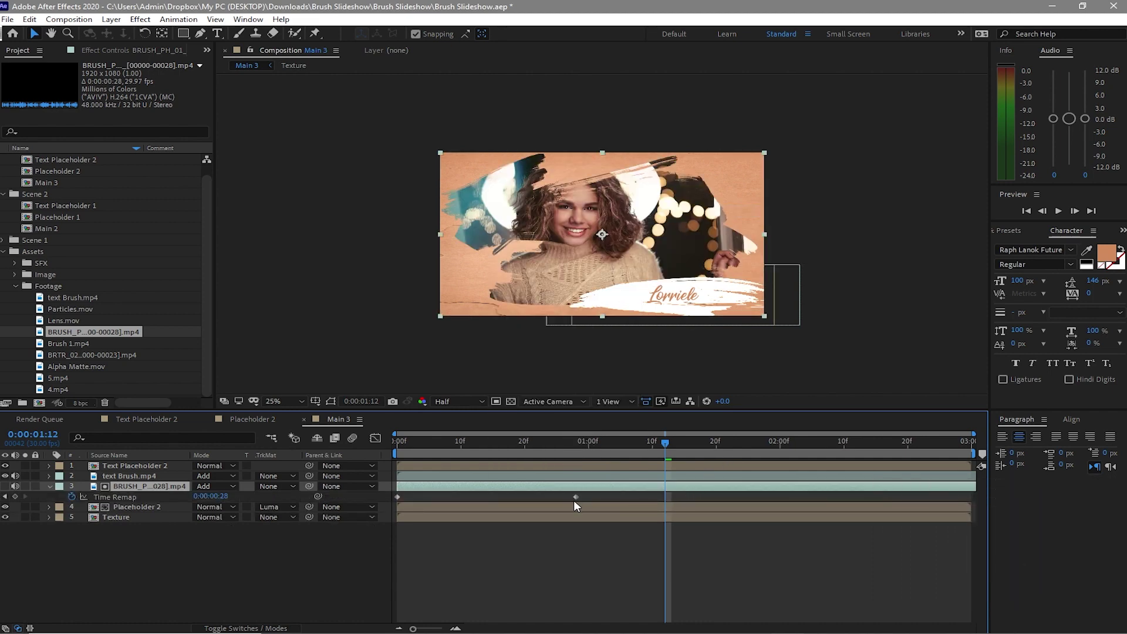
{"action": "left_click_drag", "start_coordinate": [575, 498], "coordinate": [966, 507]}
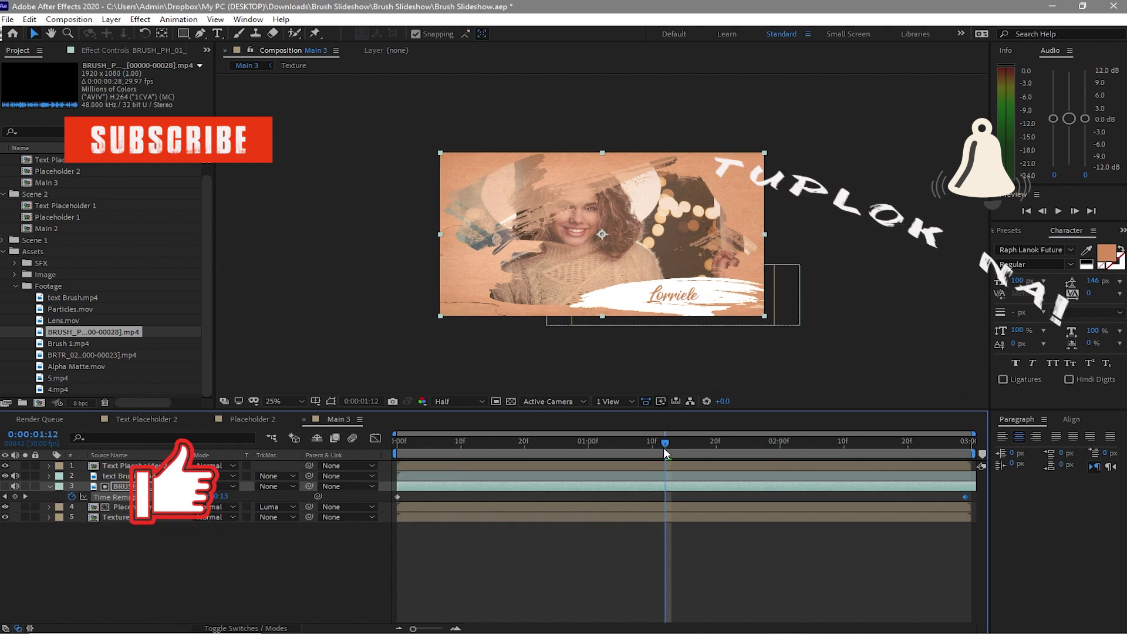
{"action": "left_click_drag", "start_coordinate": [664, 443], "coordinate": [377, 469]}
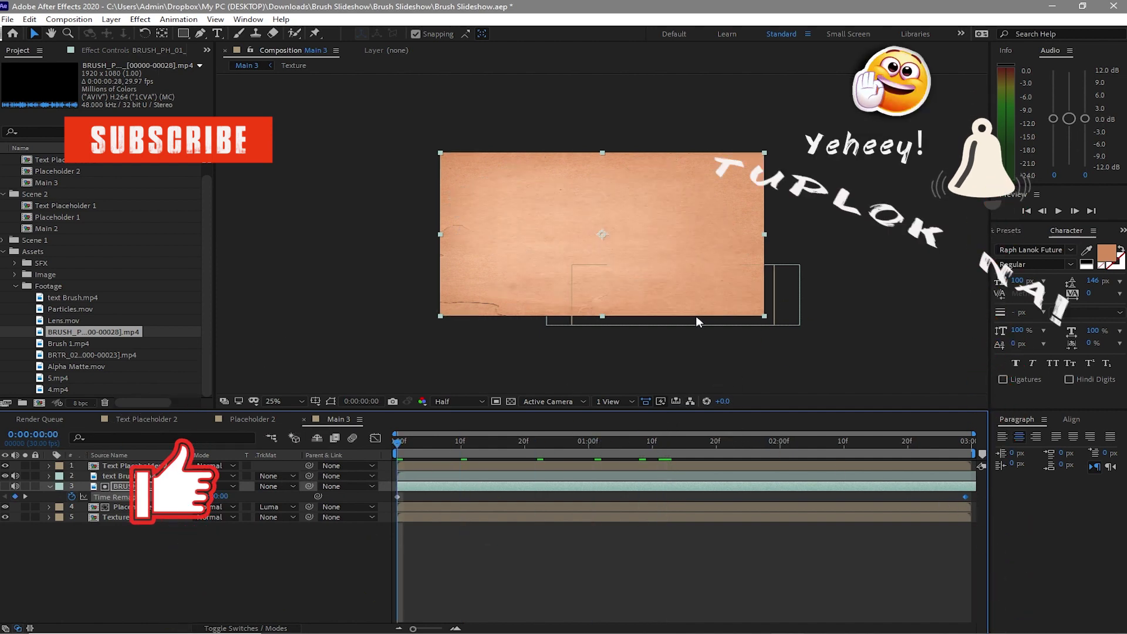
{"action": "left_click", "coordinate": [1059, 212]}
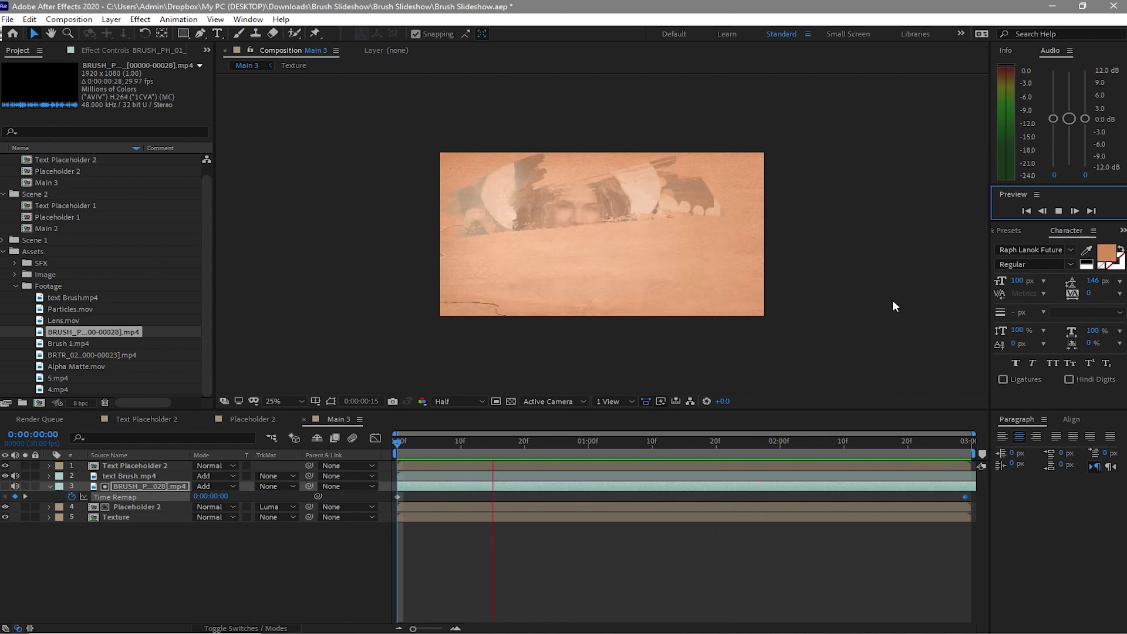
{"action": "left_click", "coordinate": [1059, 211]}
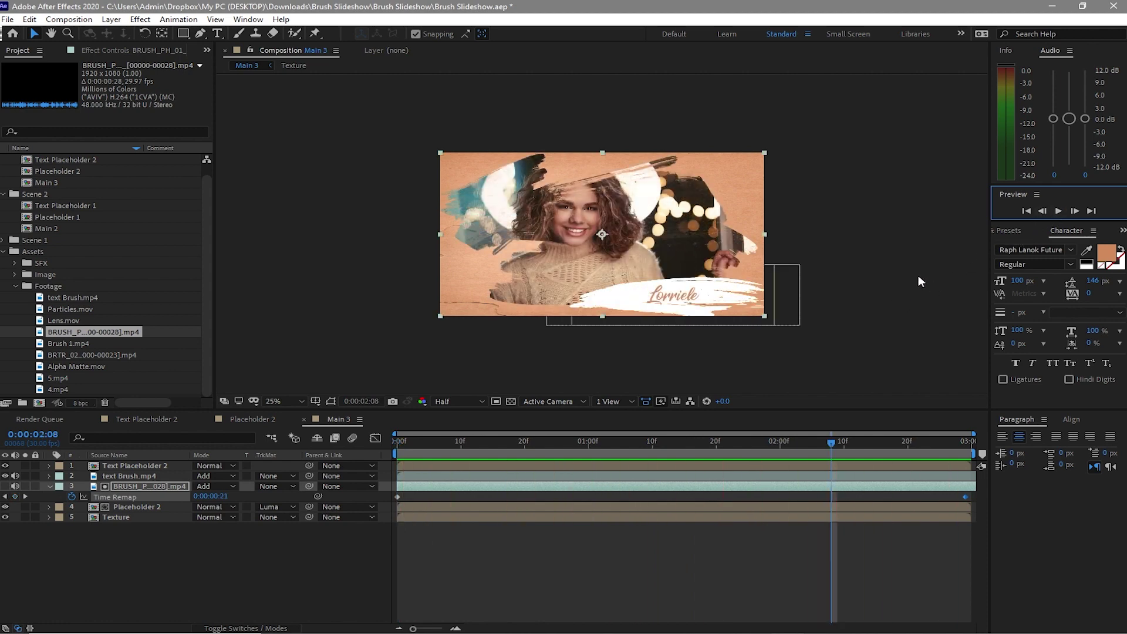
- Scale the BRUSH_PH_01 matte layer to 135% and preview the brush reveal
{"action": "left_click", "coordinate": [160, 484]}
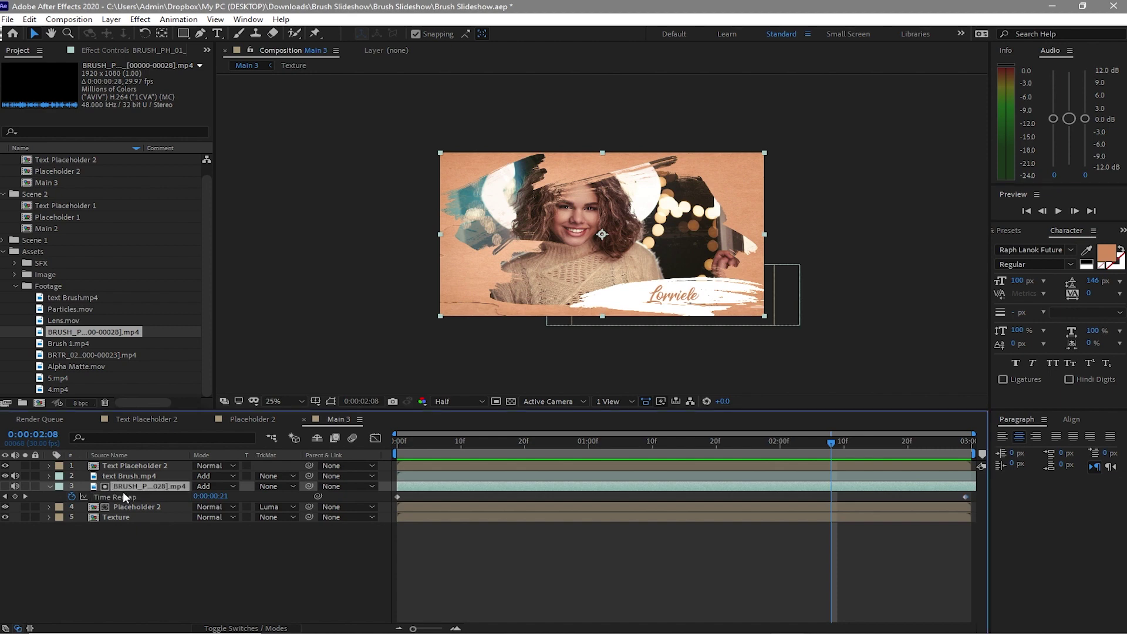
{"action": "key", "text": "s"}
{"action": "left_click_drag", "start_coordinate": [212, 497], "coordinate": [233, 498]}
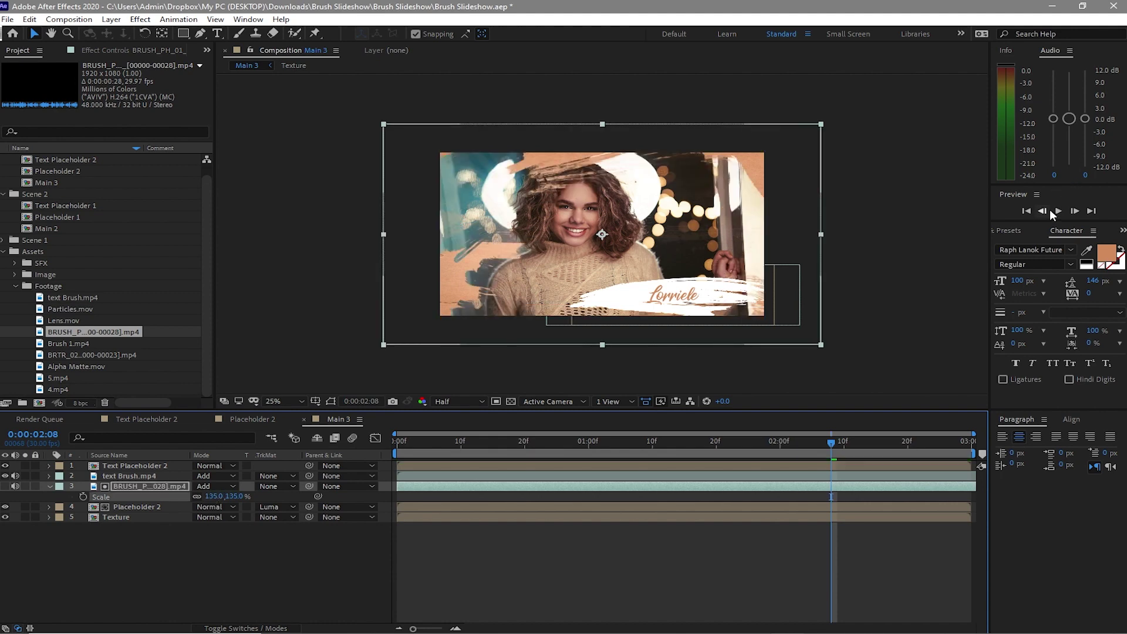
{"action": "left_click", "coordinate": [1059, 210]}
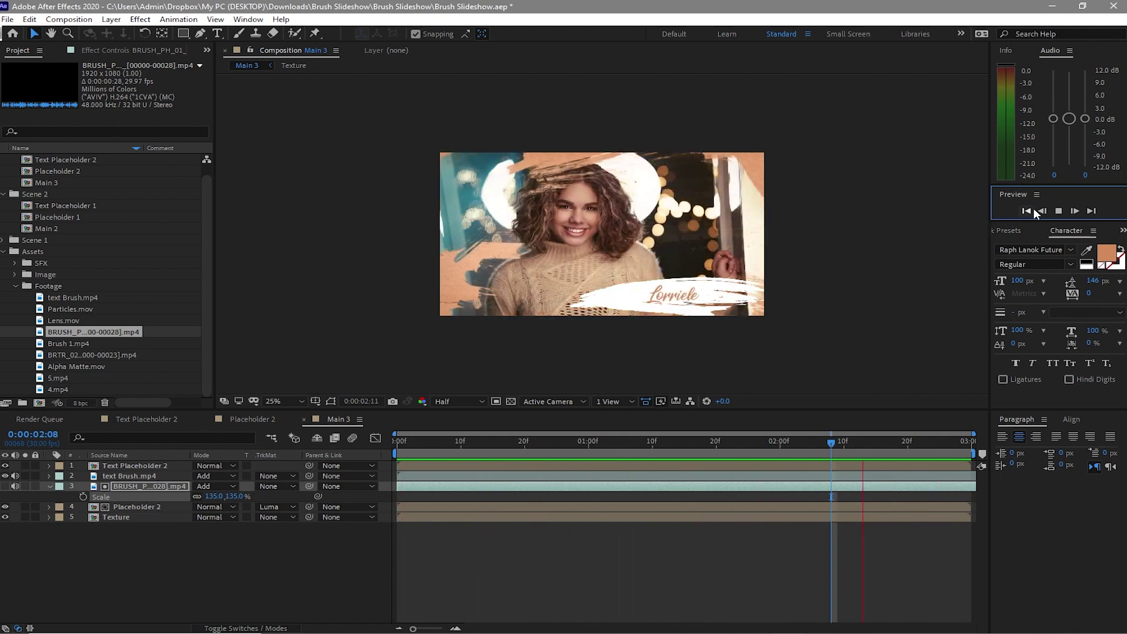
{"action": "left_click", "coordinate": [1059, 211]}
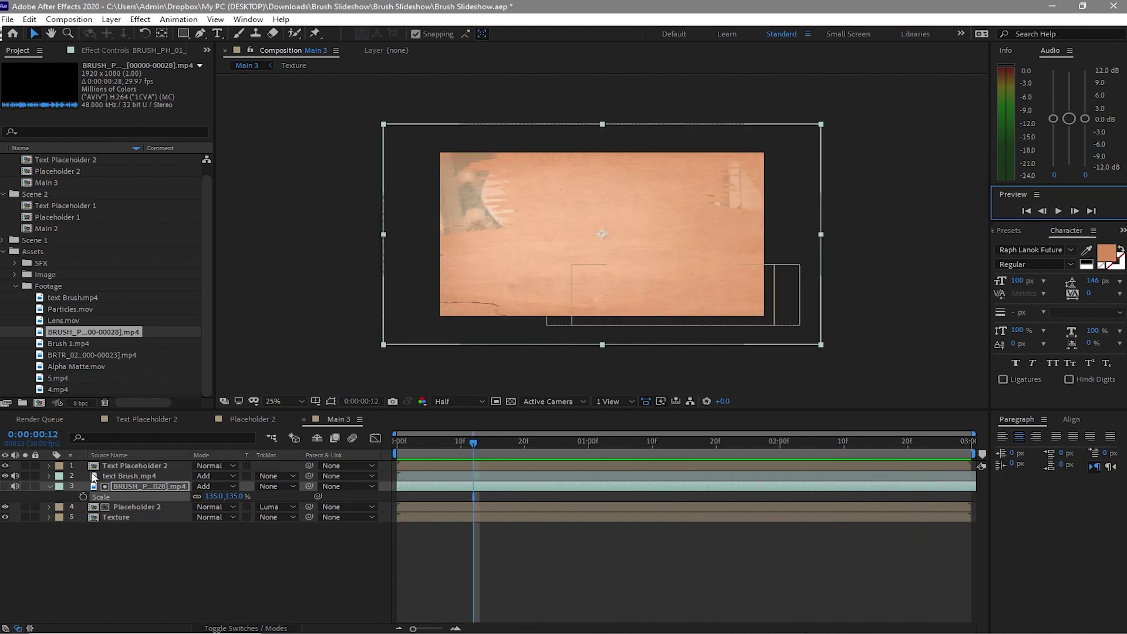
{"action": "left_click", "coordinate": [50, 486]}
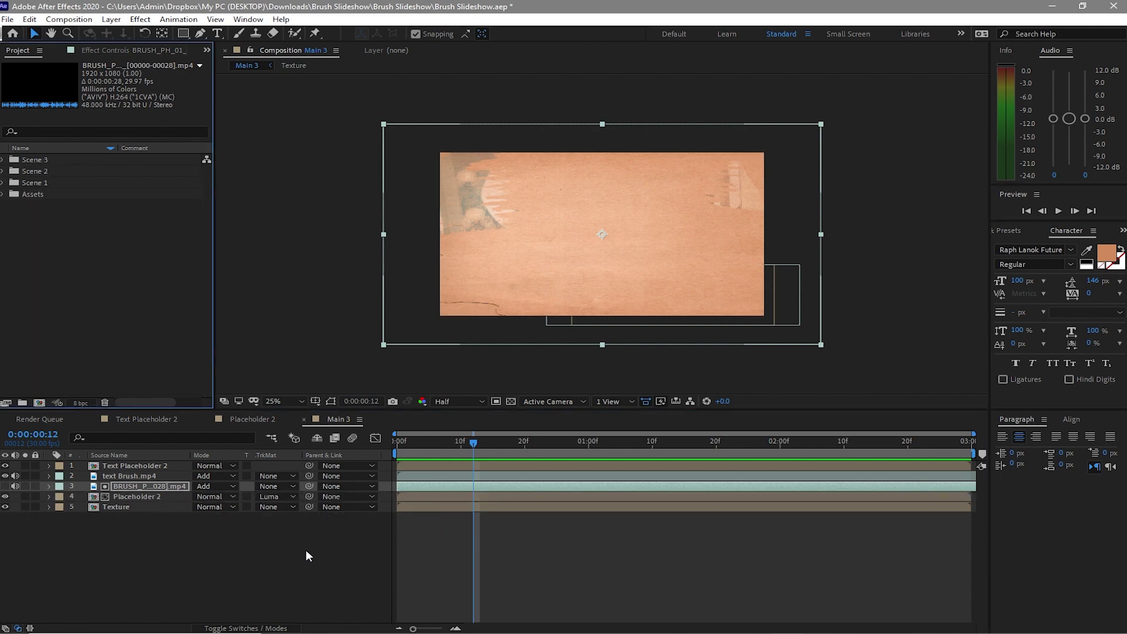